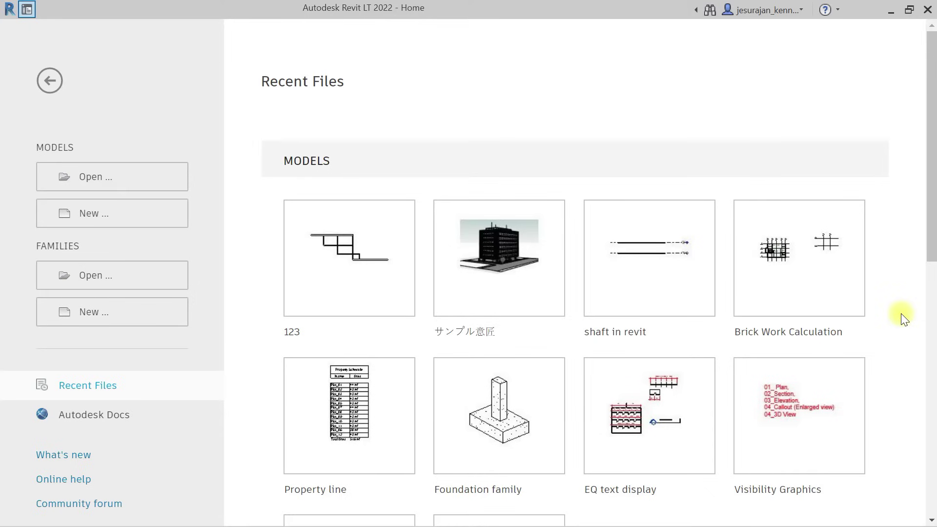
Step: Create a new project from the DefaultMetric template
mouse_move(684, 319)
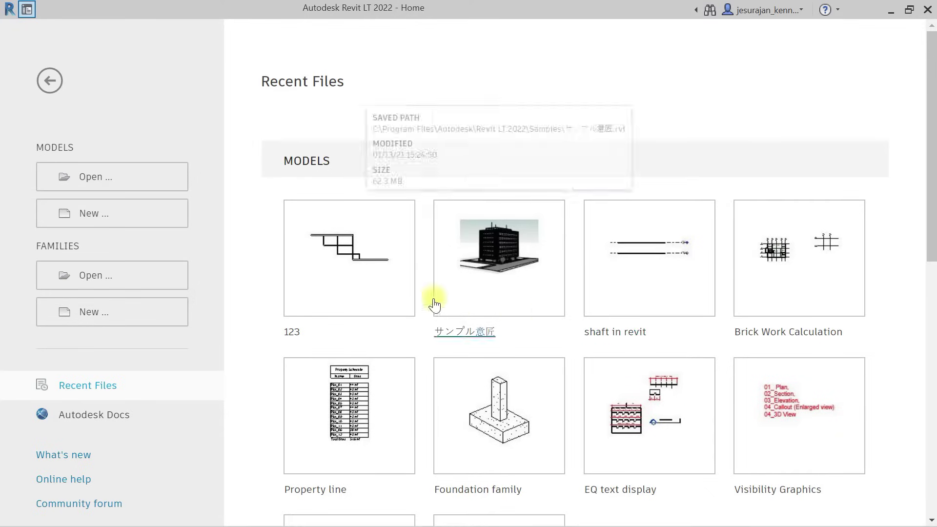
left_click(49, 215)
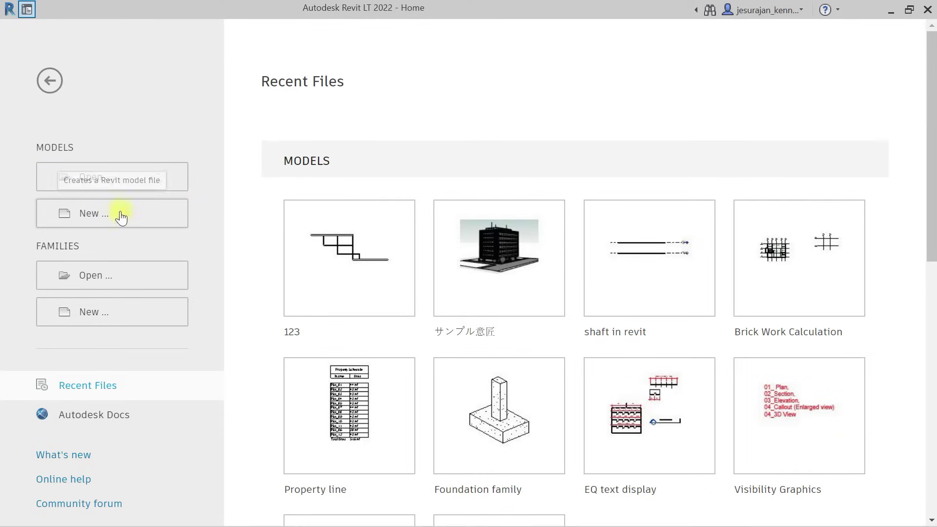
left_click(495, 107)
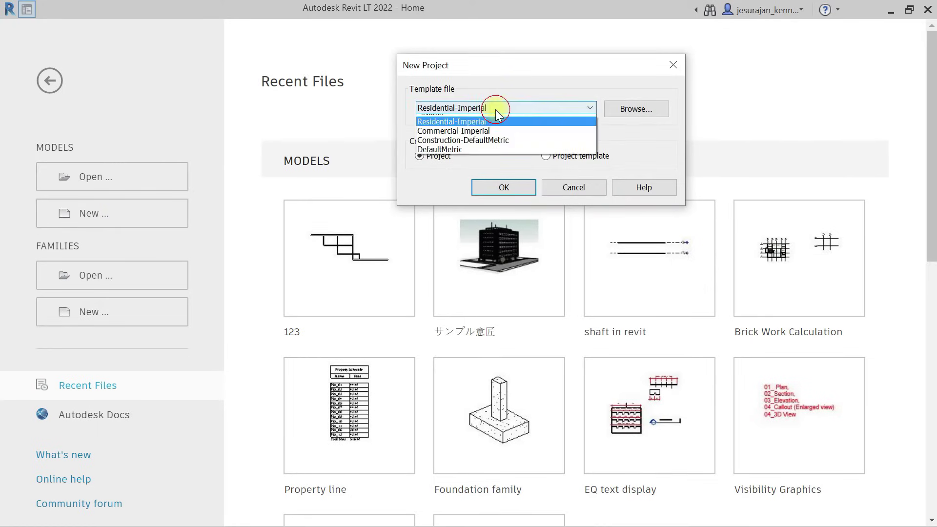
left_click(442, 158)
left_click(507, 187)
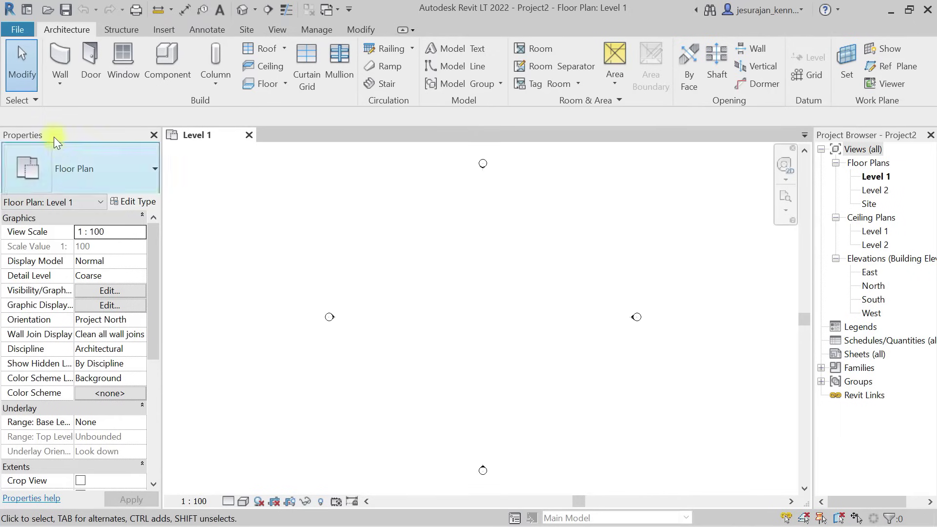
Step: Draw a horizontal Generic - 200mm wall about 6000 mm long near the centre of the Level 1 floor plan
left_click(60, 83)
left_click(85, 110)
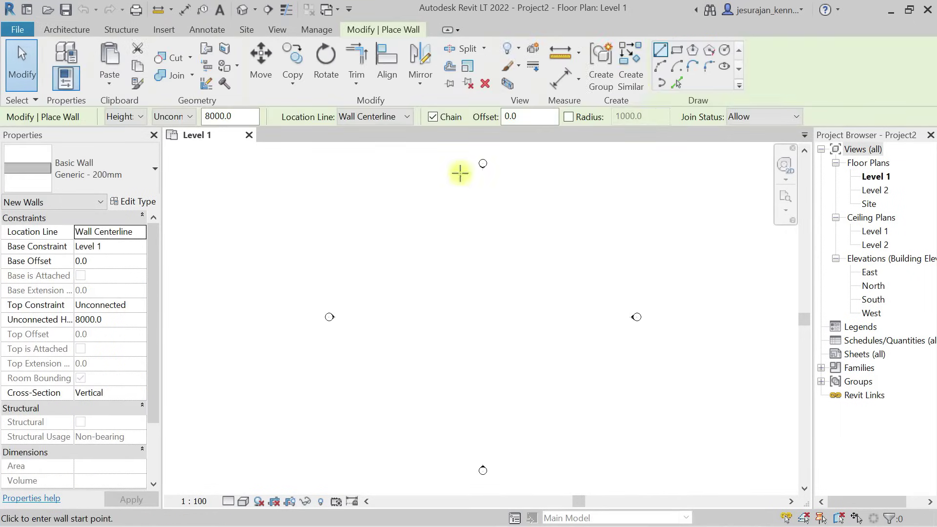
left_click(457, 287)
left_click(492, 284)
key("Escape")
key("Escape")
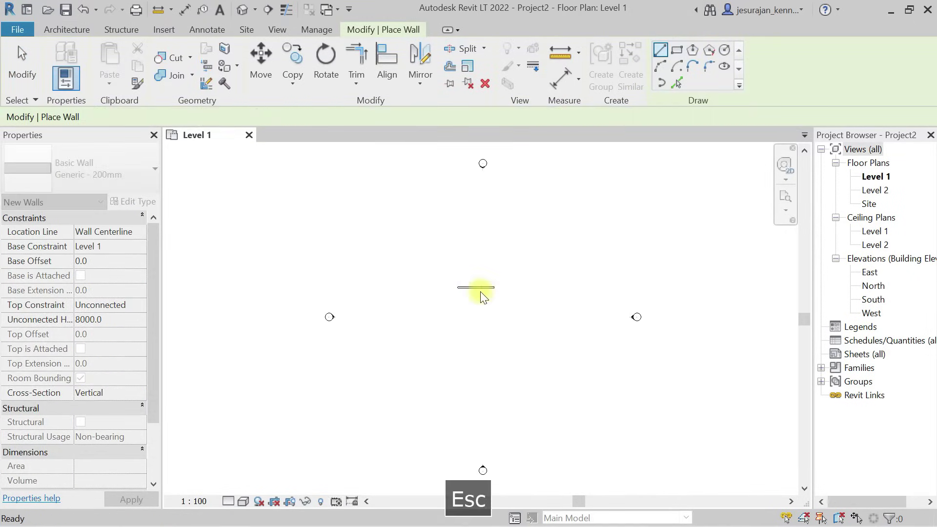
scroll(481, 293, "up", 6)
scroll(421, 293, "up", 3)
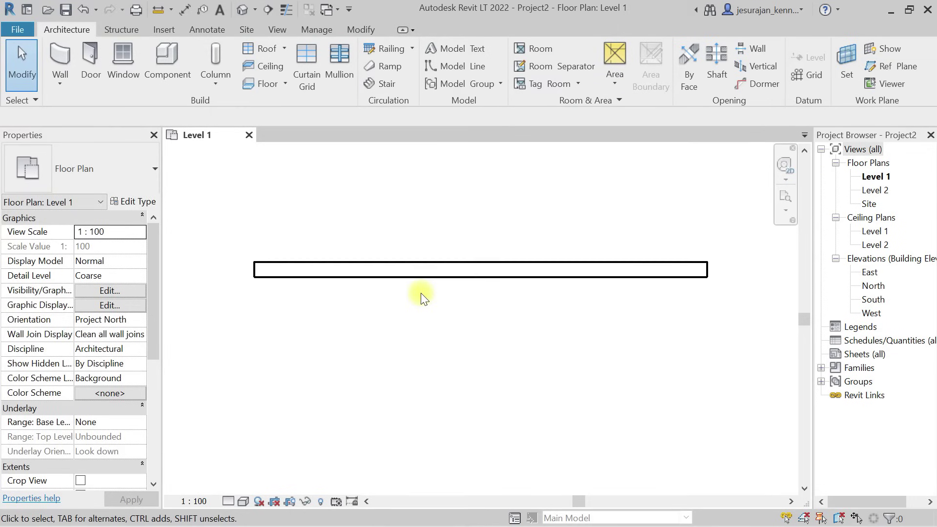
Step: Examine the wall's instance parameters, including Location Line, and the type parameters of Generic - 200mm, without changing anything
left_click(430, 277)
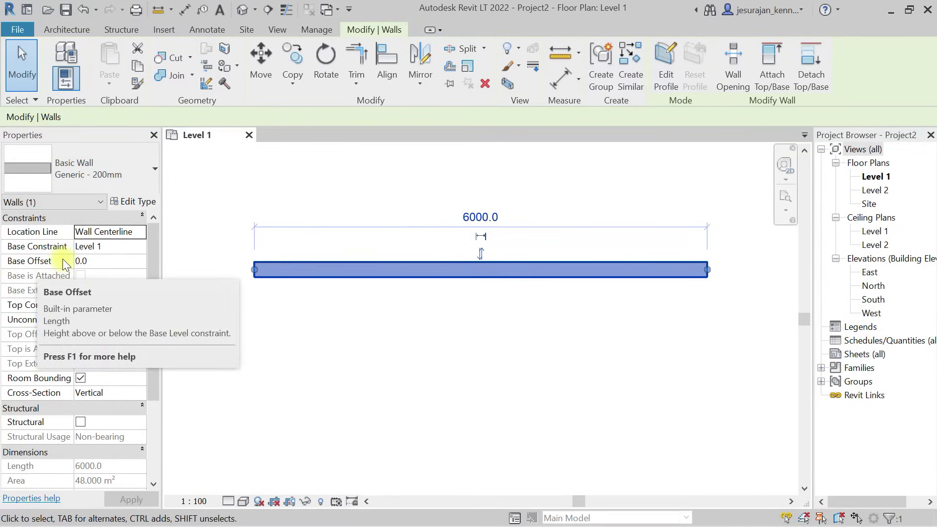
scroll(62, 259, "down", 3)
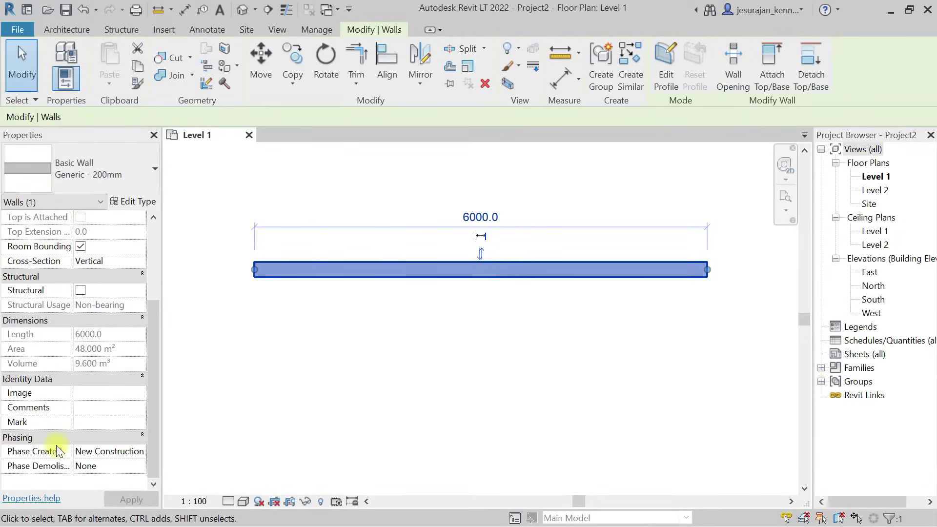
scroll(51, 381, "up", 3)
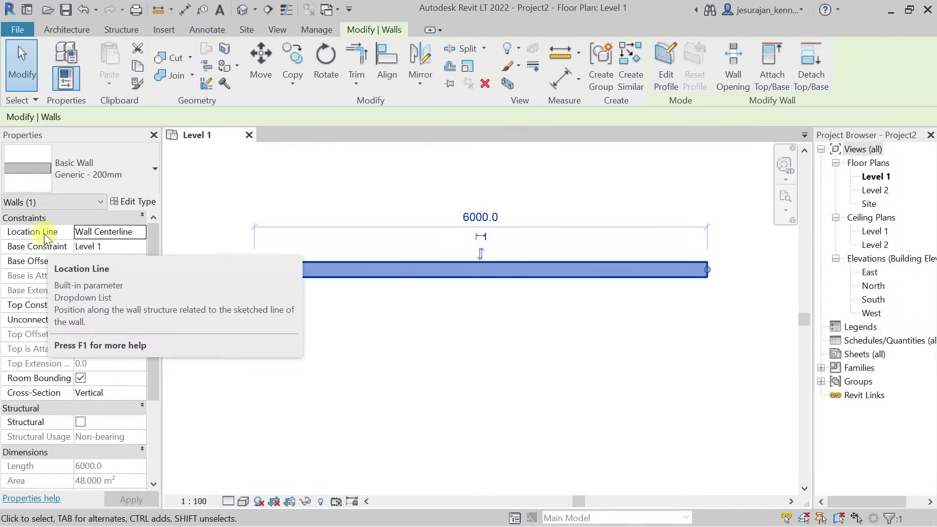
mouse_move(45, 237)
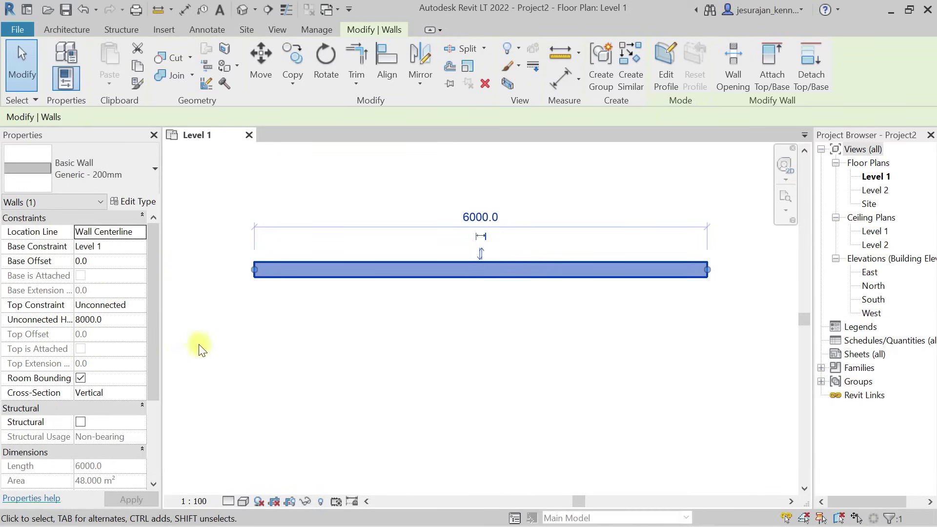
left_click(129, 203)
left_click_drag(376, 186, 373, 243)
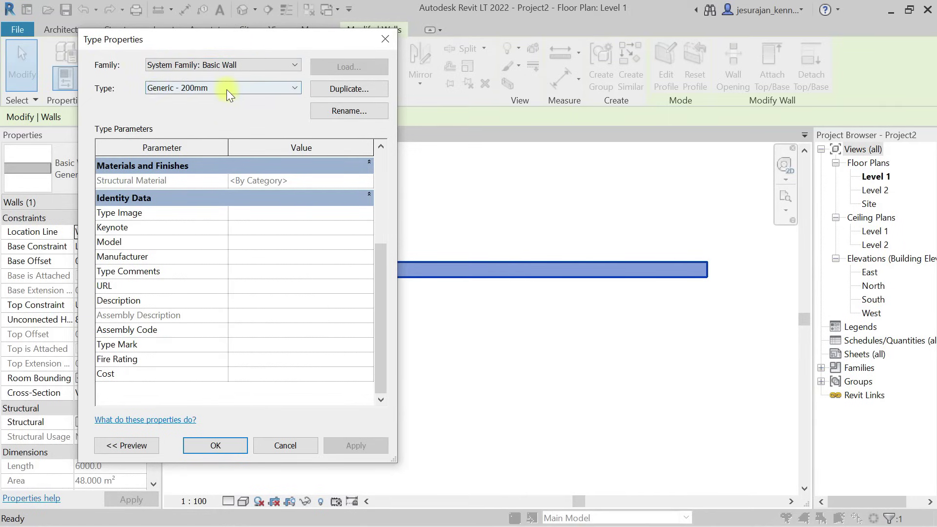
left_click(384, 38)
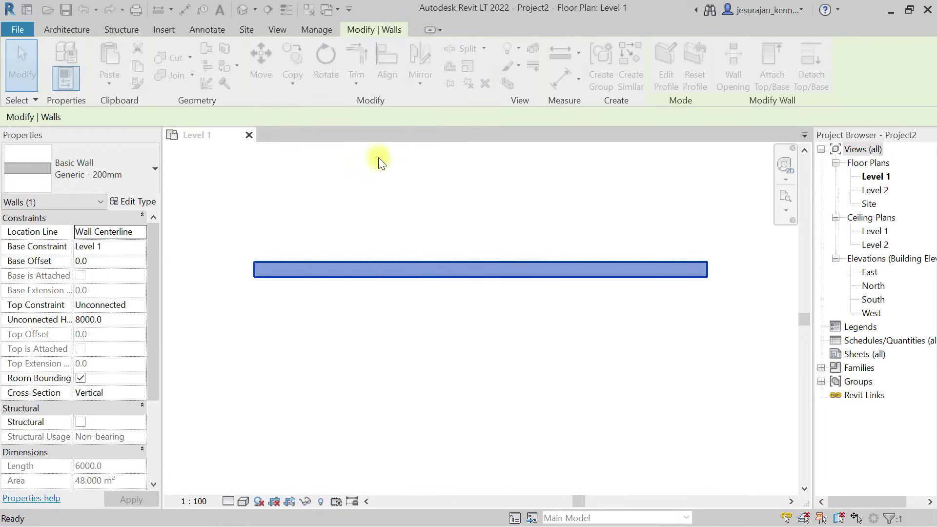
left_click(433, 204)
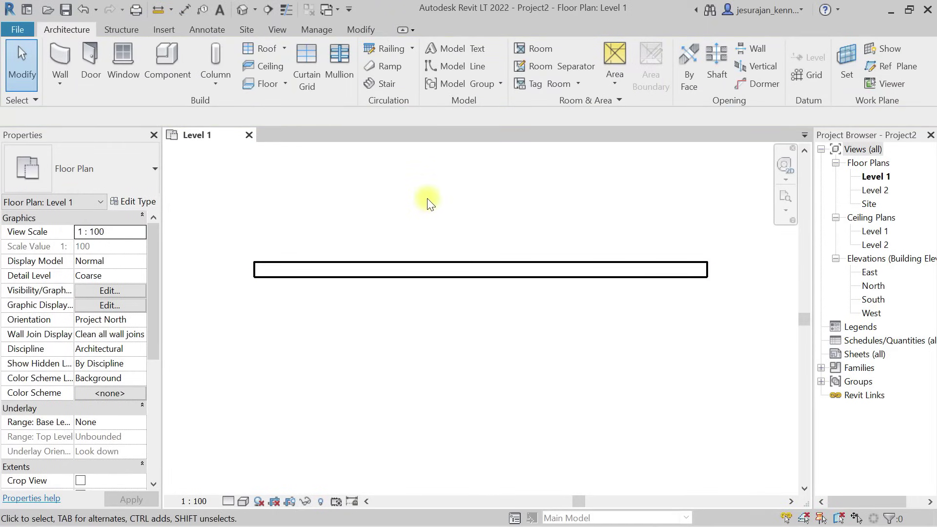
Step: Reselect the wall and compare its instance parameters with the type parameters once more, leaving all values as they are
left_click(439, 276)
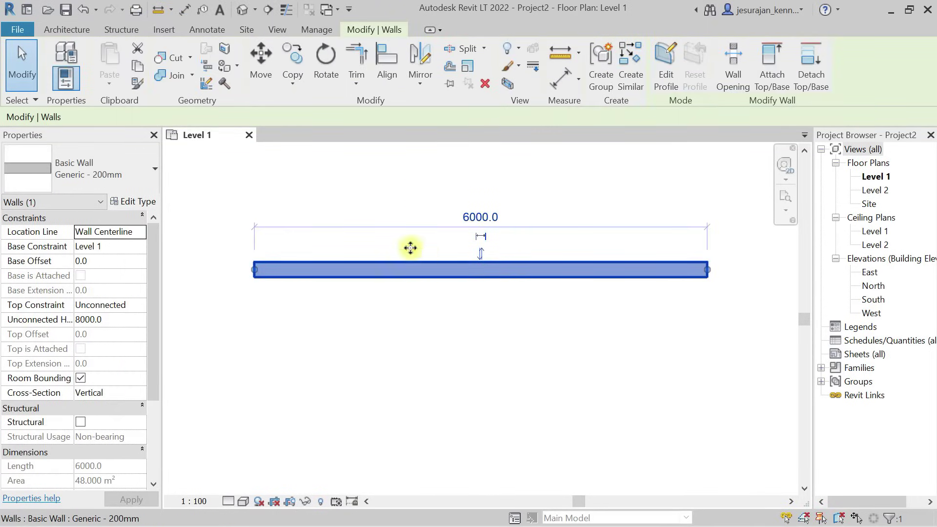
scroll(63, 300, "down", 3)
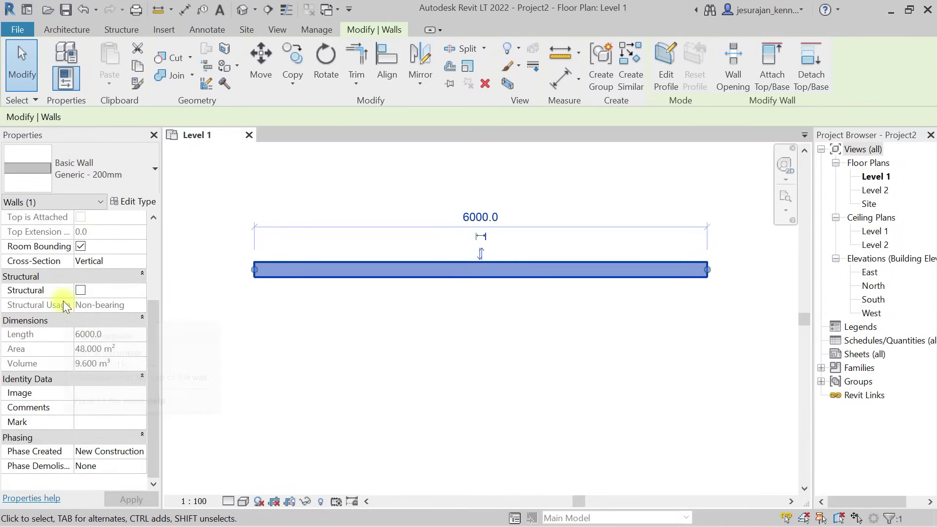
scroll(63, 301, "up", 3)
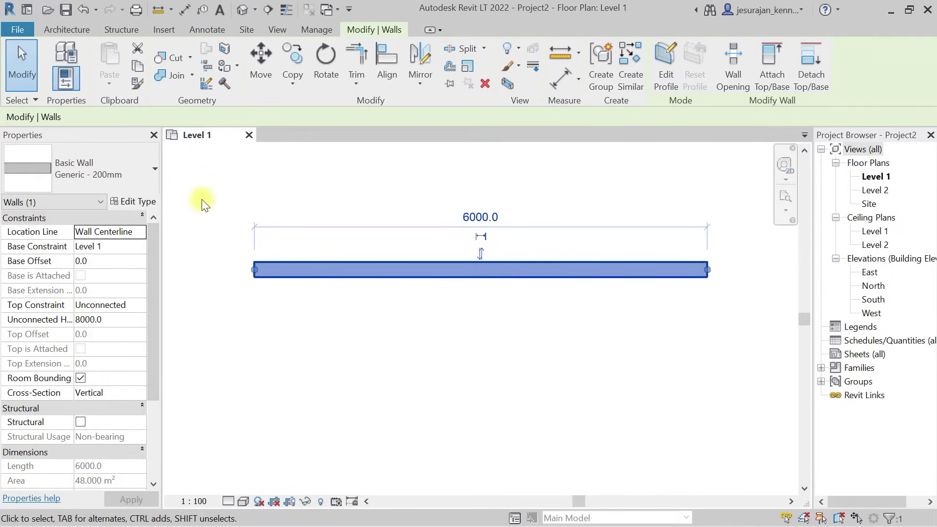
left_click(135, 202)
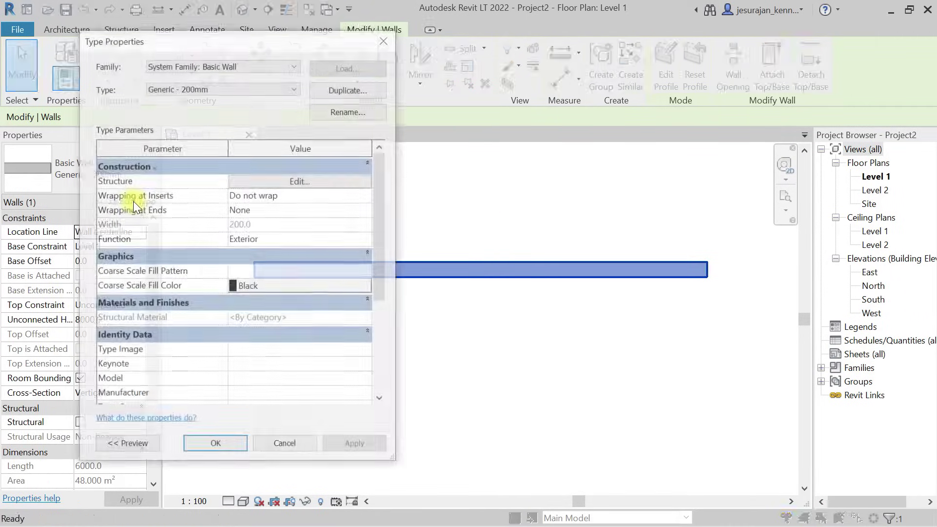
left_click_drag(376, 181, 368, 231)
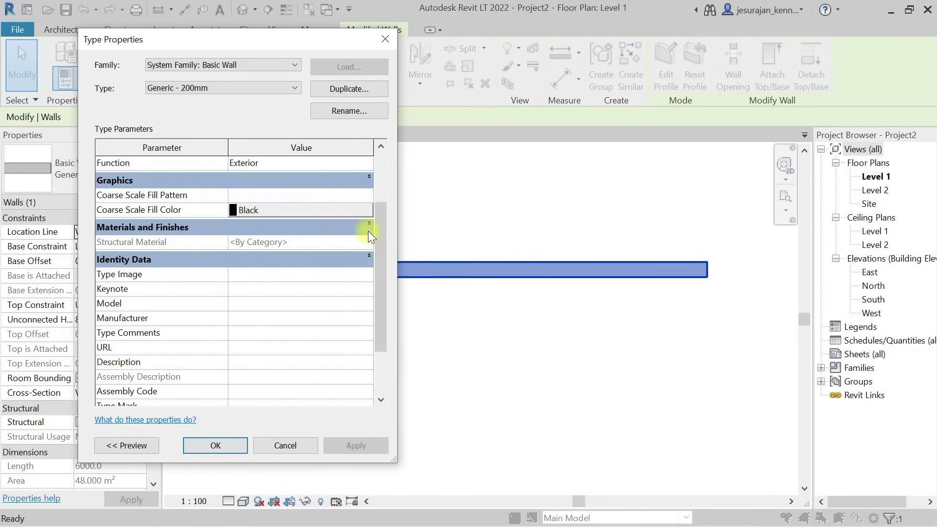
key("F9")
left_click(387, 39)
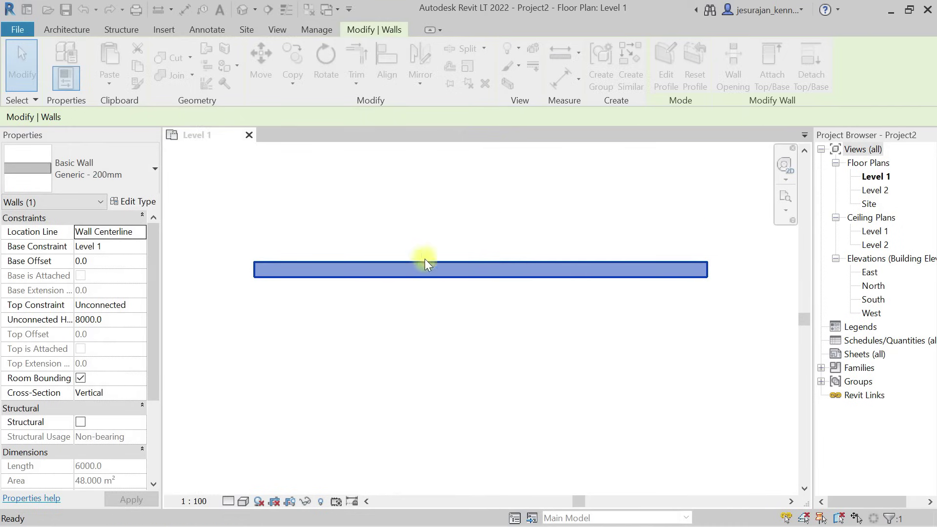
left_click(383, 186)
Step: Copy the wall twice upward with Multiple, the first about 1100 mm above it and the second leaving a gap of about 800 mm
scroll(337, 393, "down", 3)
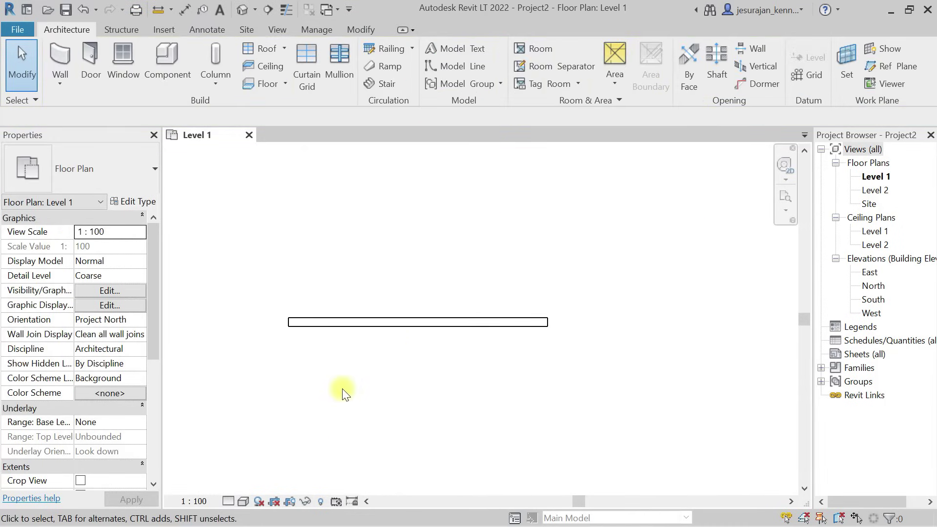
left_click_drag(466, 248, 423, 376)
left_click(424, 376)
left_click(439, 321)
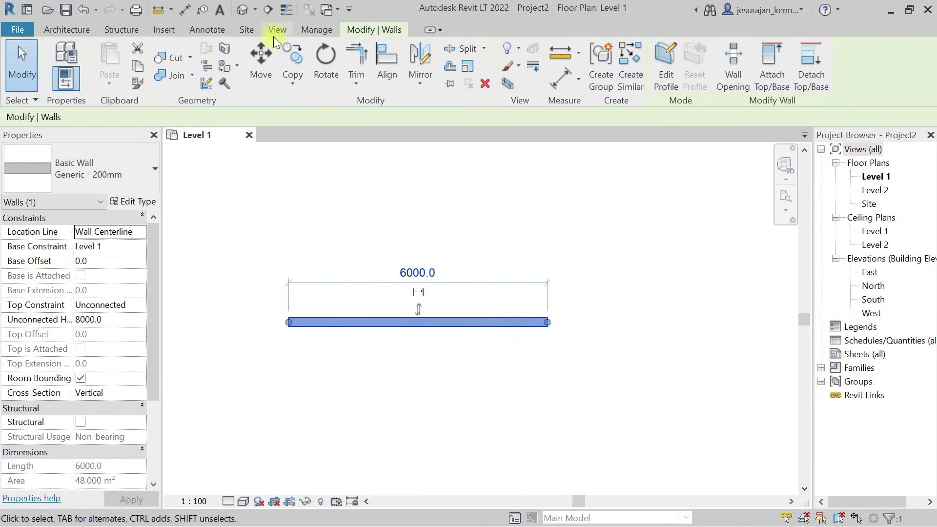
left_click(293, 66)
left_click(415, 300)
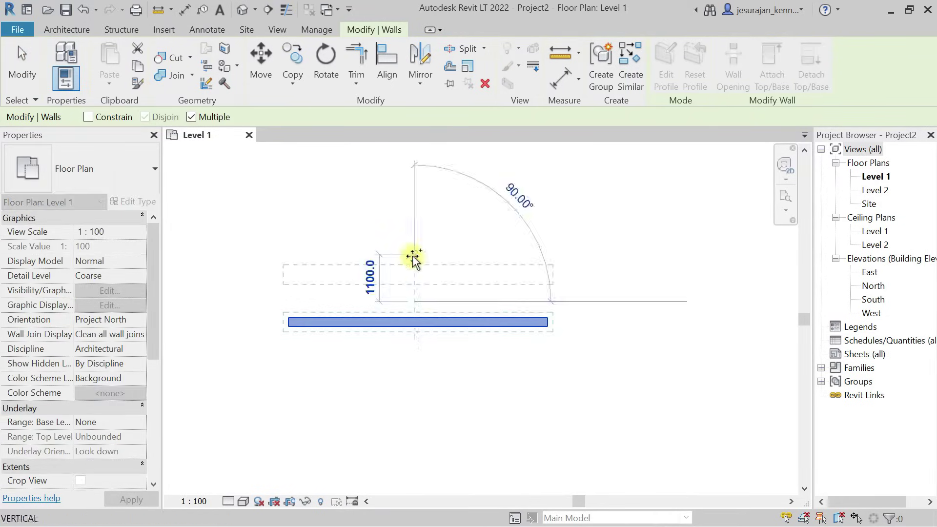
left_click(413, 254)
left_click(412, 211)
key("Escape")
key("Escape")
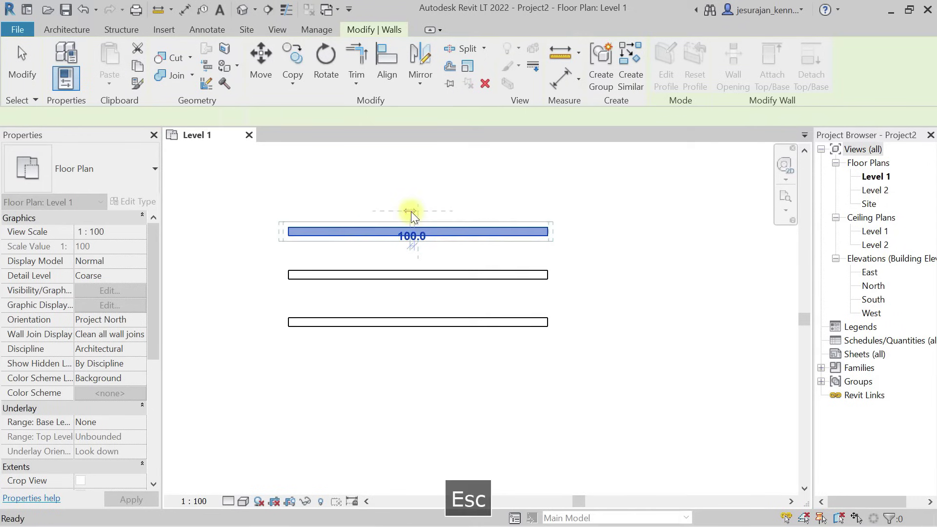
Step: Combine the three parallel walls into a model group named Group 1 and select it to check the grouping
left_click_drag(430, 158, 357, 364)
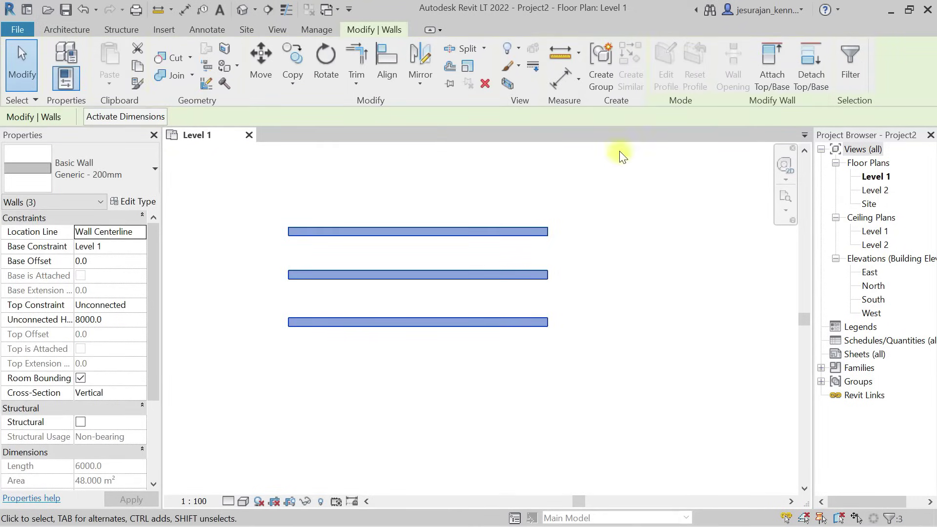
left_click(602, 77)
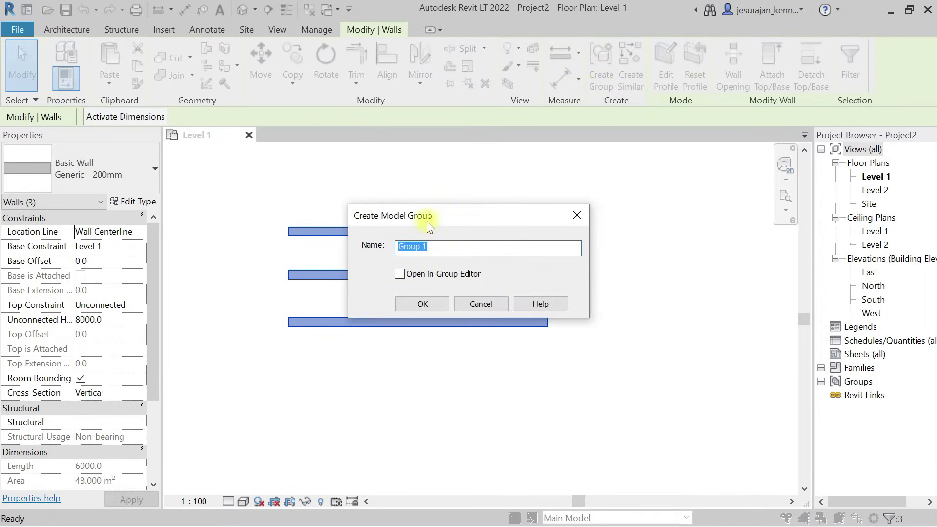
left_click(440, 303)
left_click(617, 299)
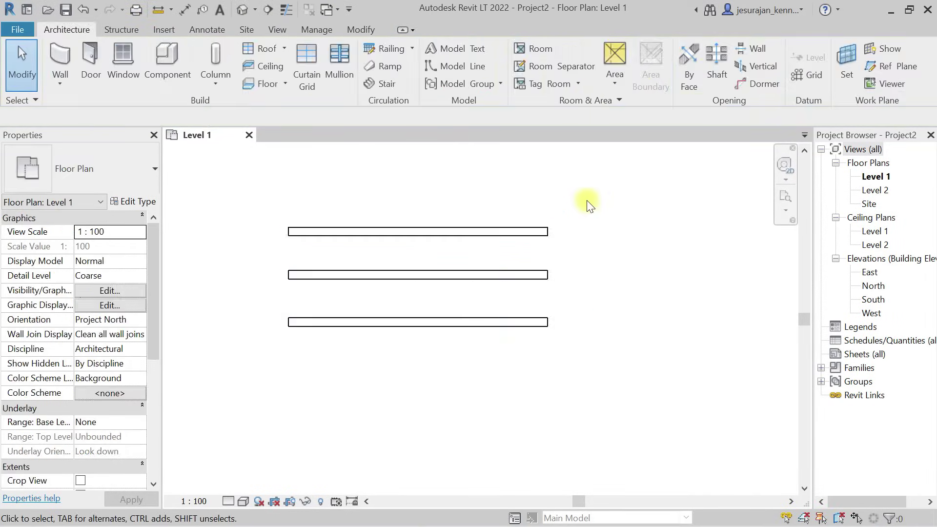
left_click(547, 227)
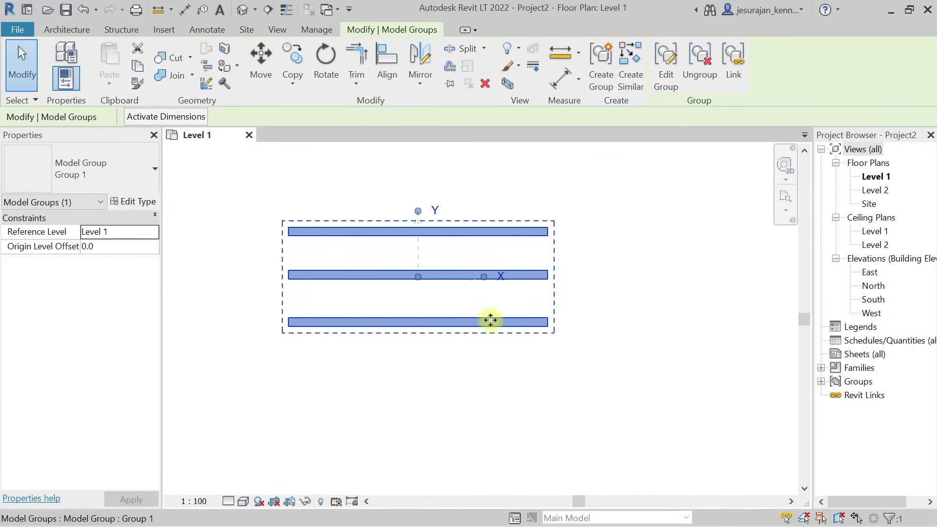
left_click(595, 247)
Step: Ungroup the Group 1 model group back into separate walls
left_click(534, 231)
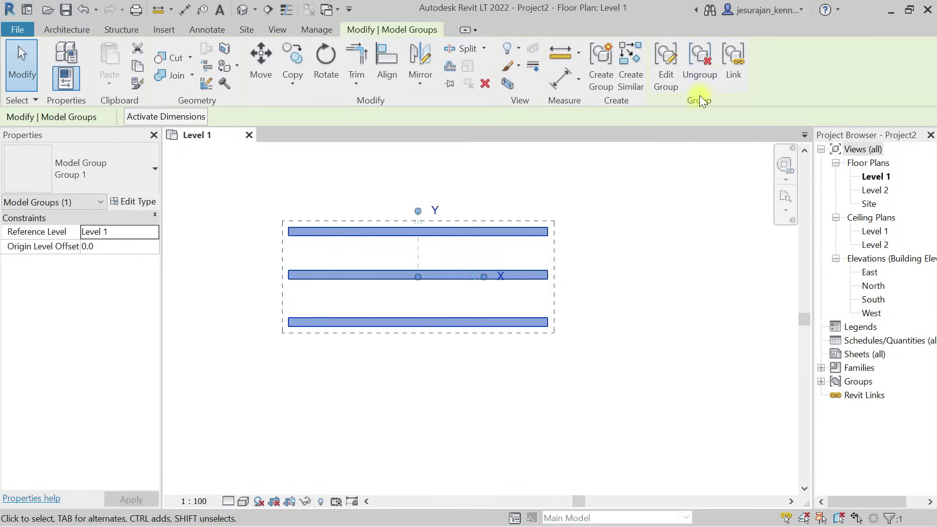
left_click(699, 62)
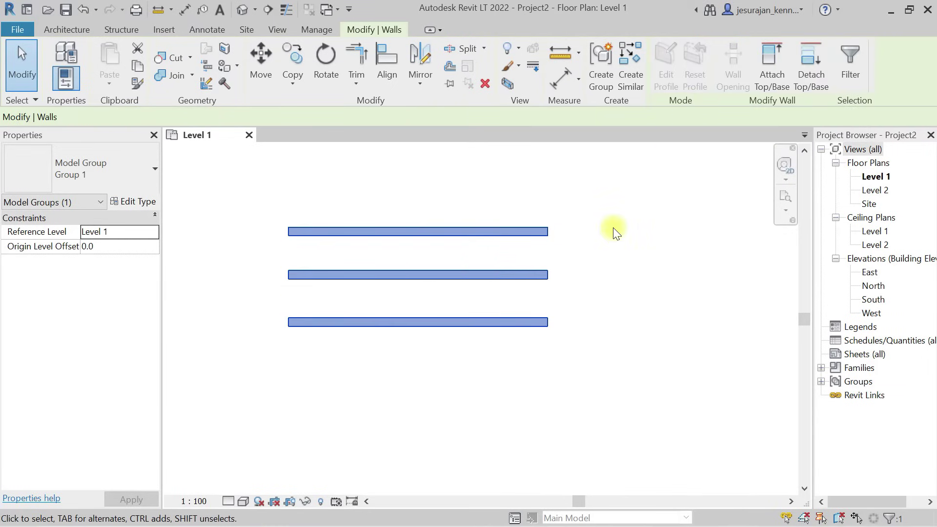
left_click(616, 234)
Step: Select each of the three walls individually and all together to check that they are separate elements
left_click(470, 233)
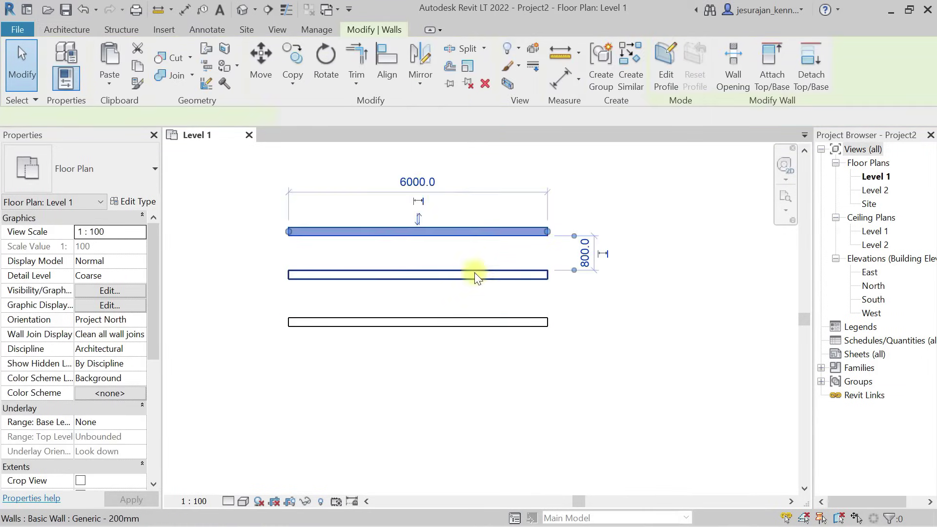
left_click(474, 274)
left_click(491, 322)
left_click(601, 350)
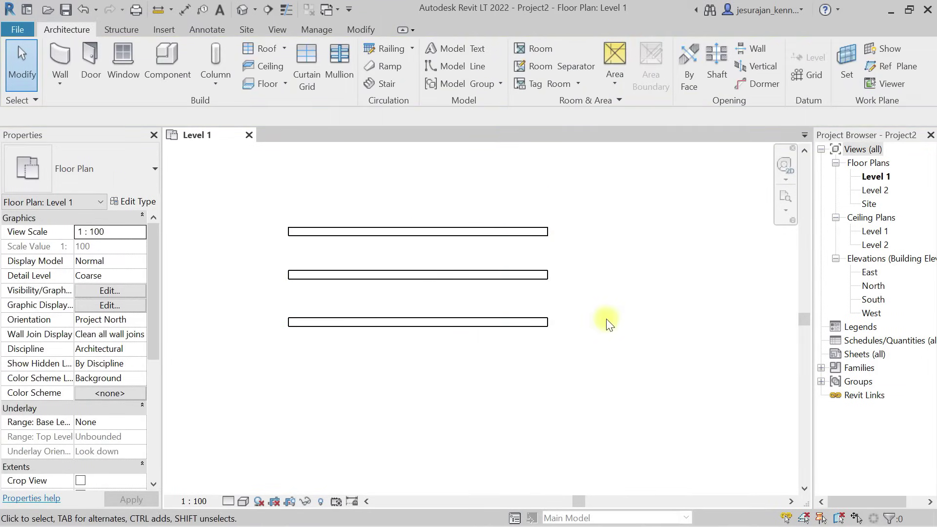
left_click_drag(592, 176, 466, 350)
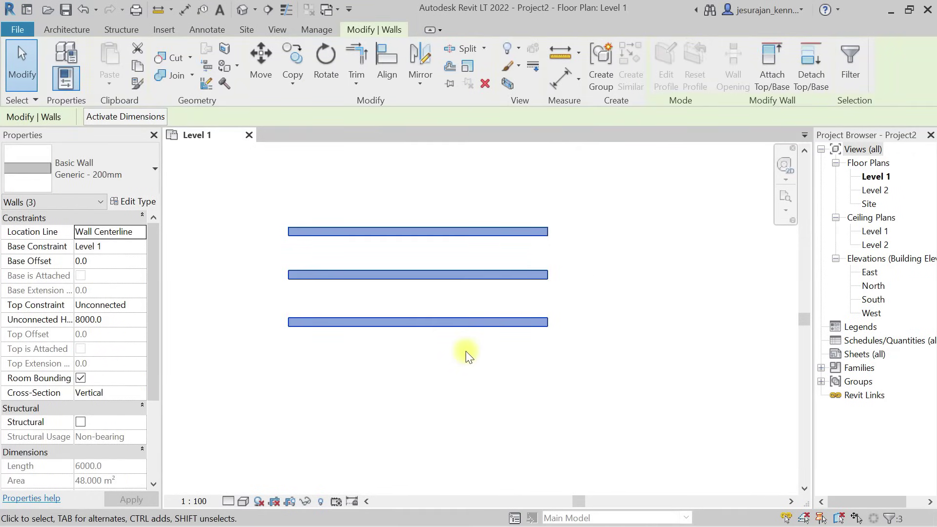
left_click(467, 374)
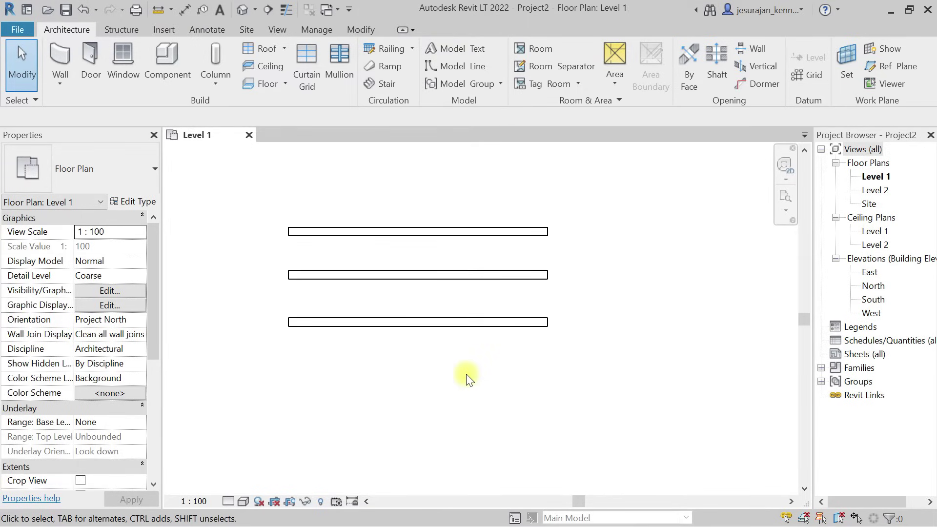
Step: Open the Project Parameters settings and expand the filter options for the available parameters
left_click(315, 31)
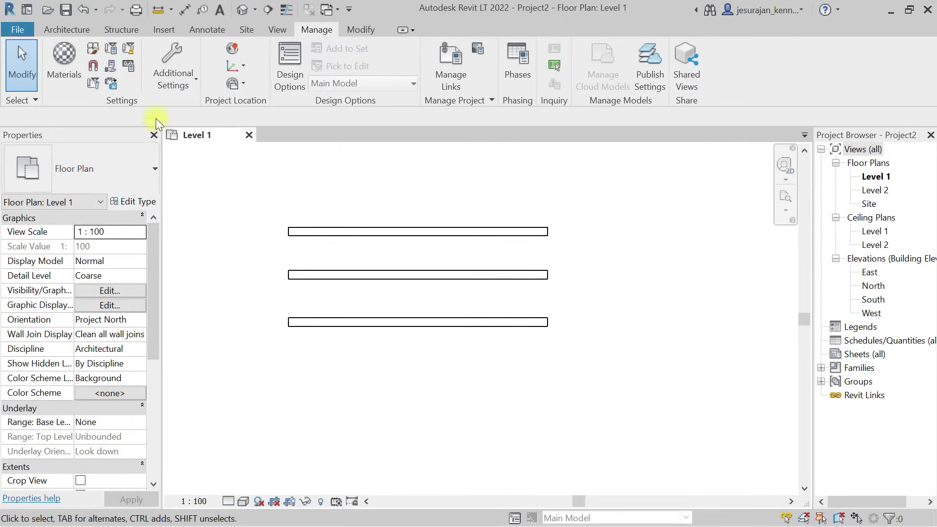
left_click(111, 66)
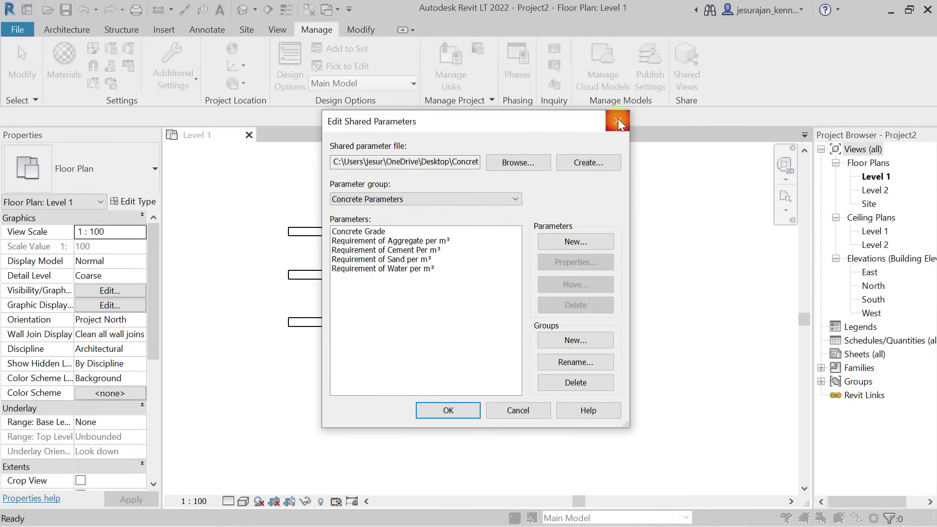
left_click(618, 122)
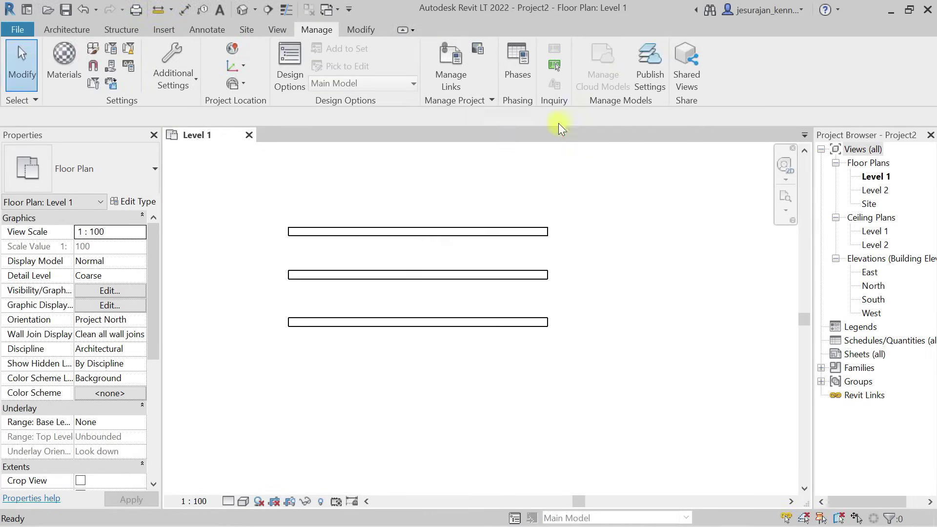
left_click(113, 48)
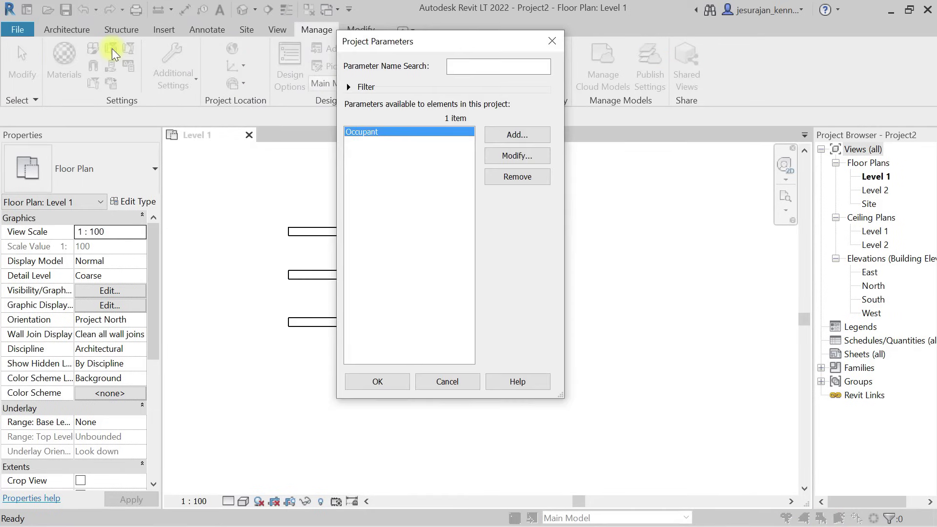
left_click_drag(447, 48, 412, 53)
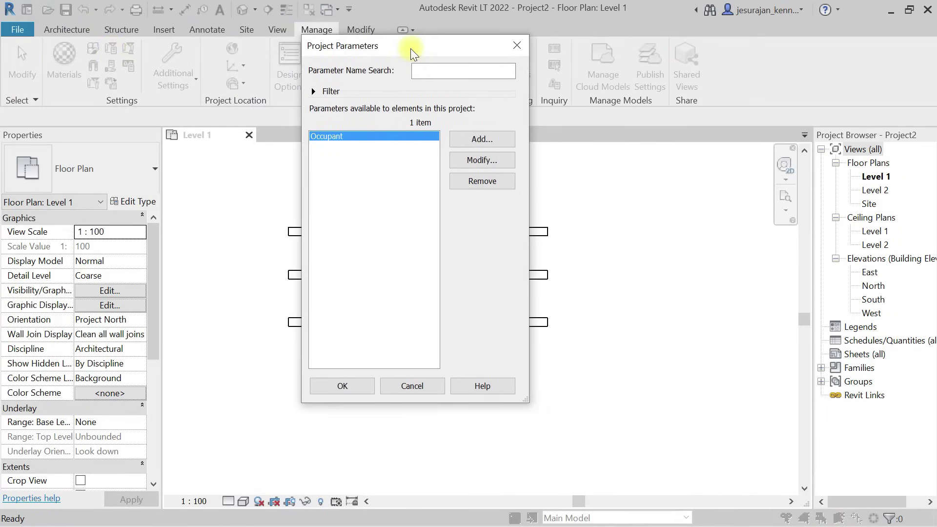
left_click(313, 92)
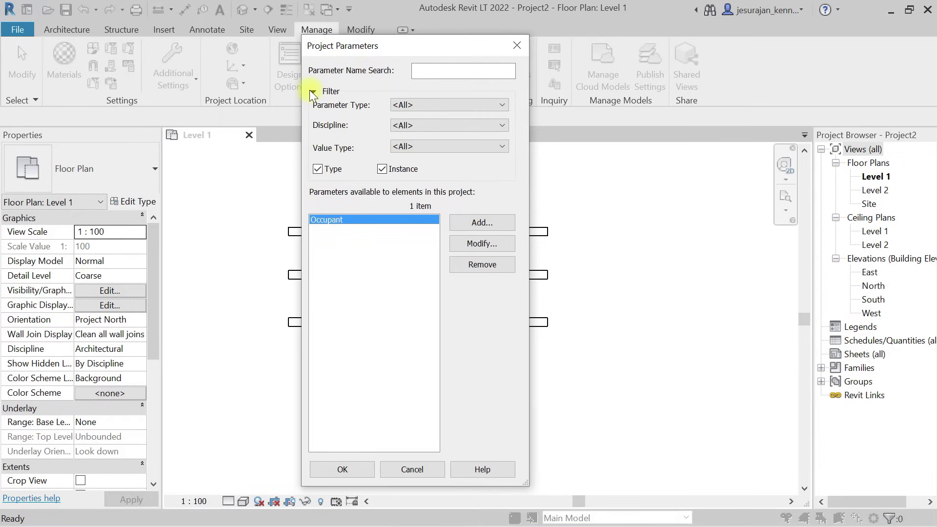
left_click(438, 72)
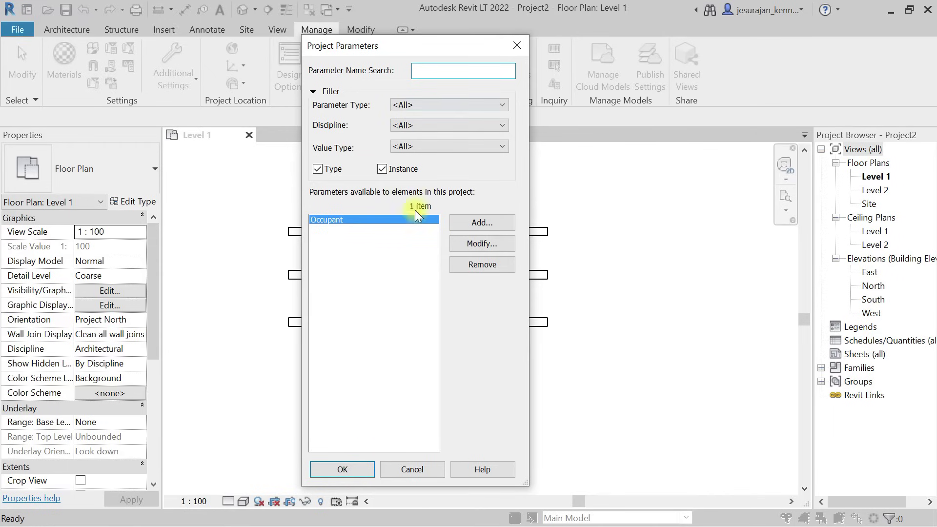
left_click(410, 248)
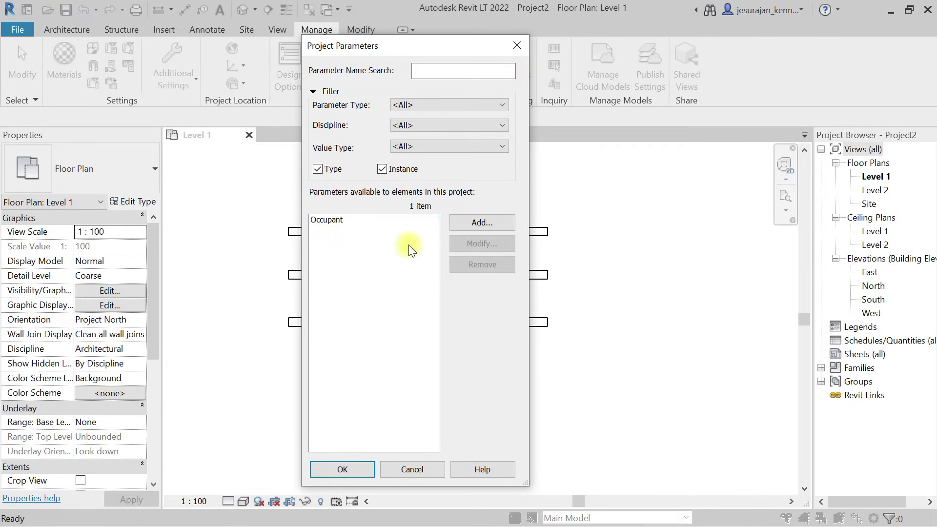
Step: Add a new project parameter and name it Contractor Name
left_click(483, 223)
left_click_drag(544, 90, 467, 41)
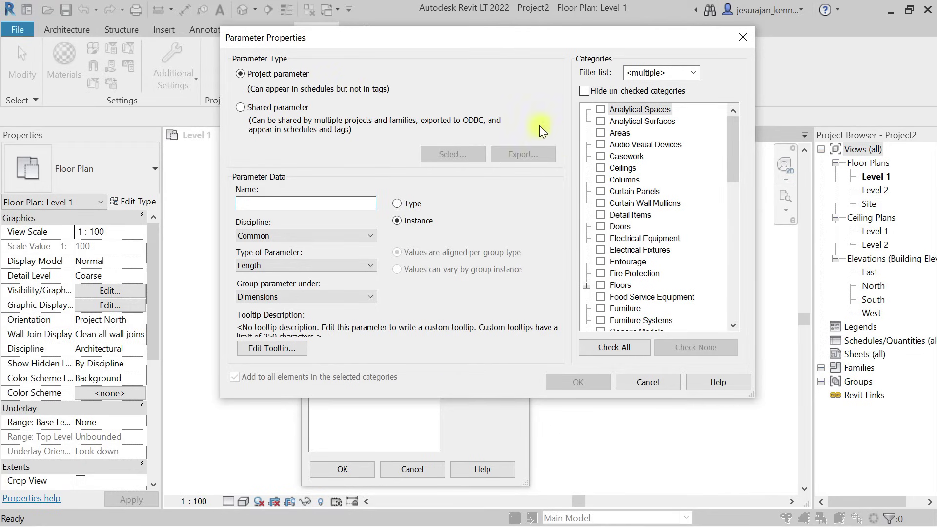
left_click_drag(525, 37, 557, 78)
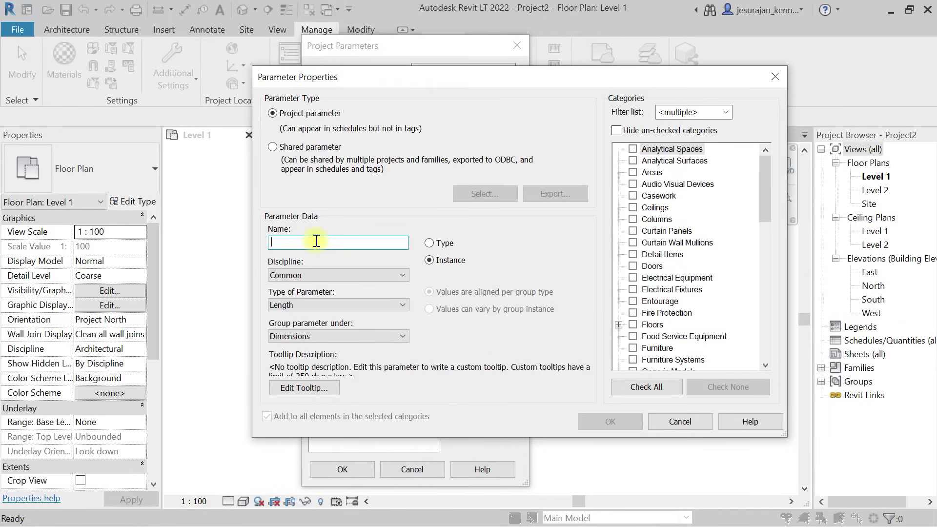
type("Contracto Name")
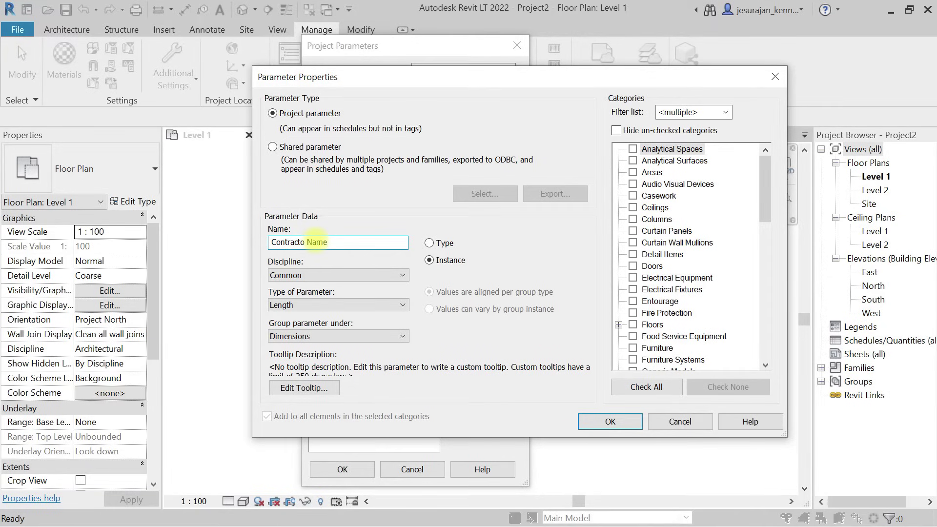
left_click(309, 244)
type("r")
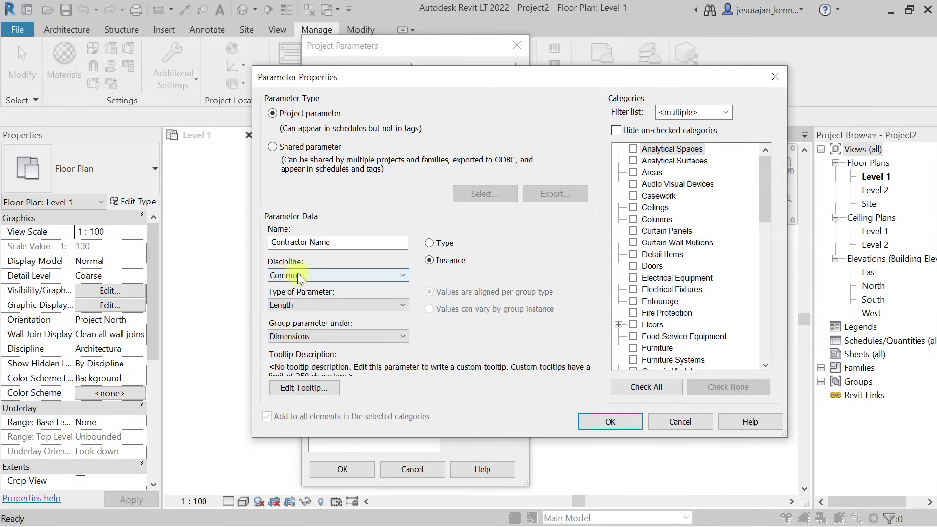
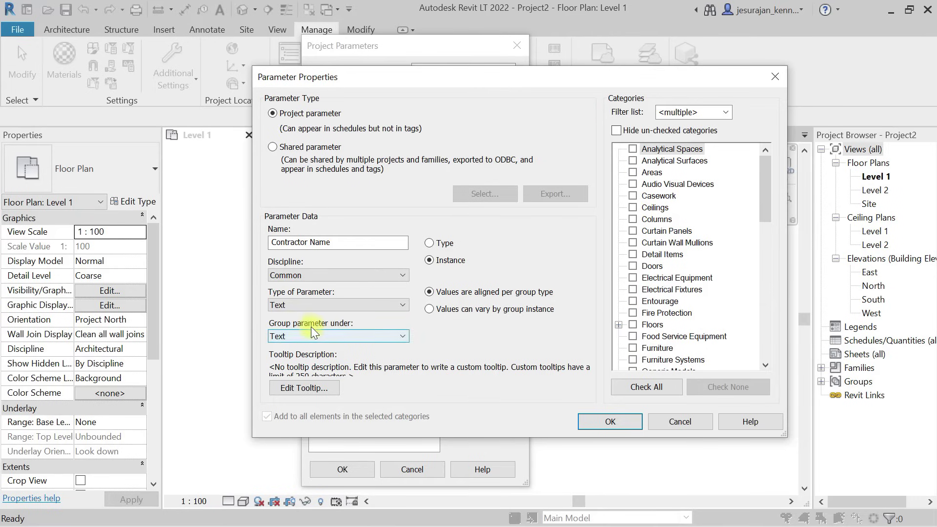
Step: Make Contractor Name a Text parameter grouped under Data, with values that can vary by group instance
left_click(349, 335)
scroll(336, 230, "up", 5)
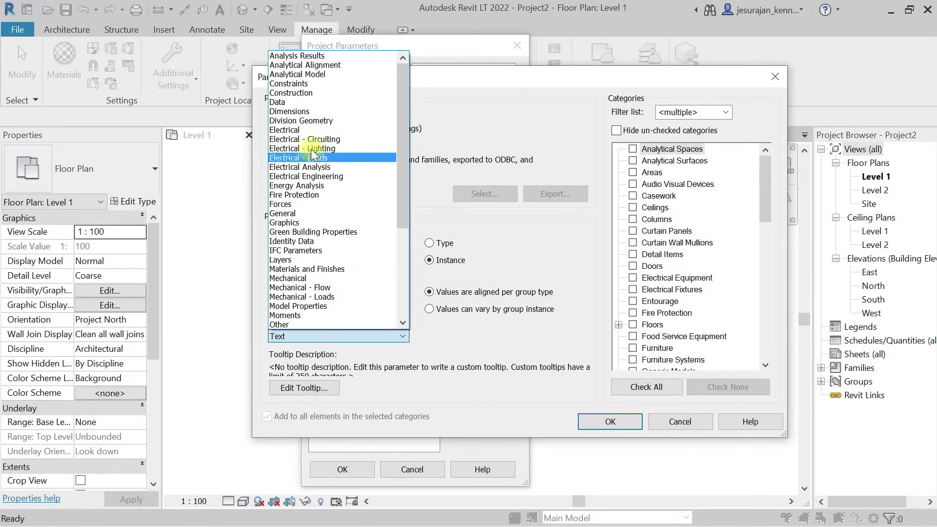
left_click(291, 102)
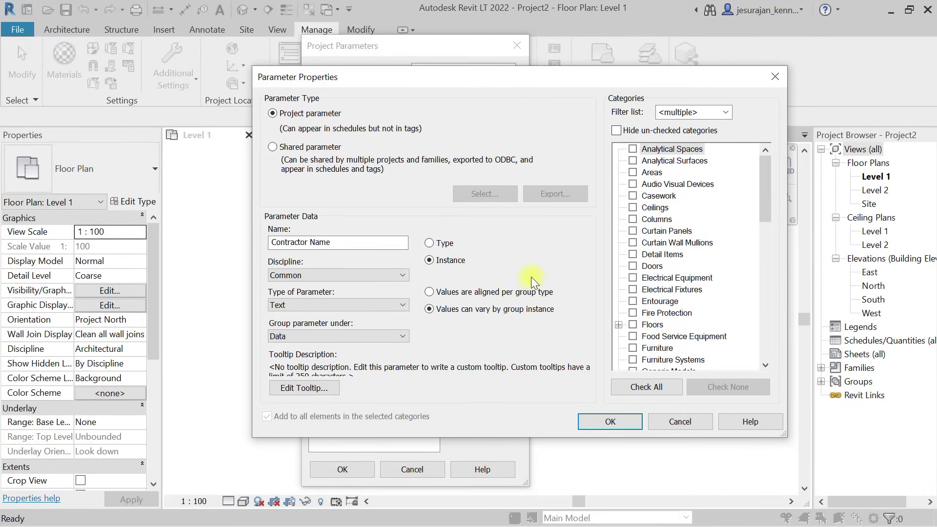
Step: Assign the Contractor Name parameter to the Walls category and save the project parameters
left_click_drag(764, 186, 753, 324)
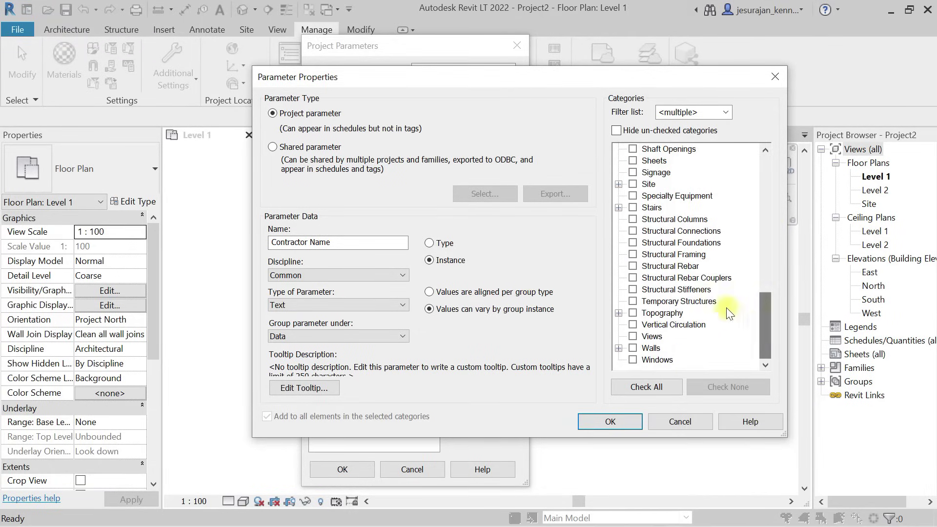
left_click(632, 348)
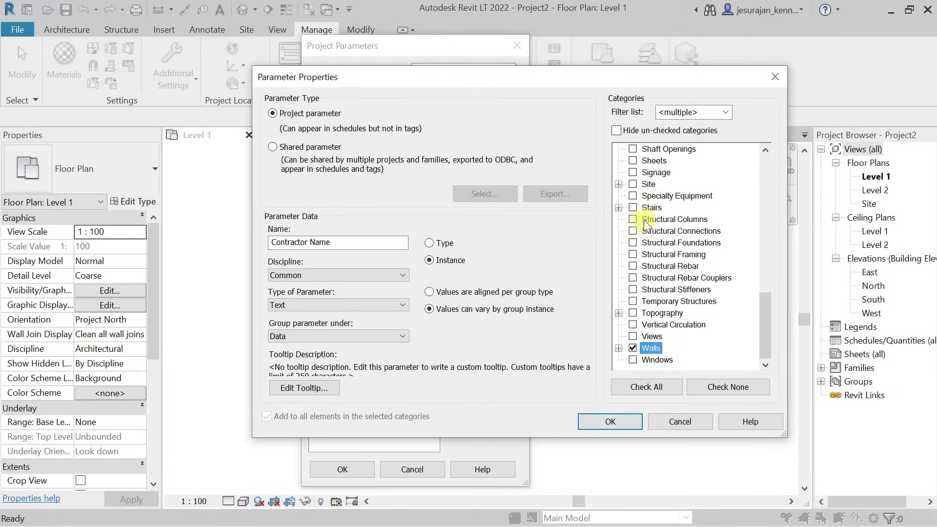
left_click(623, 423)
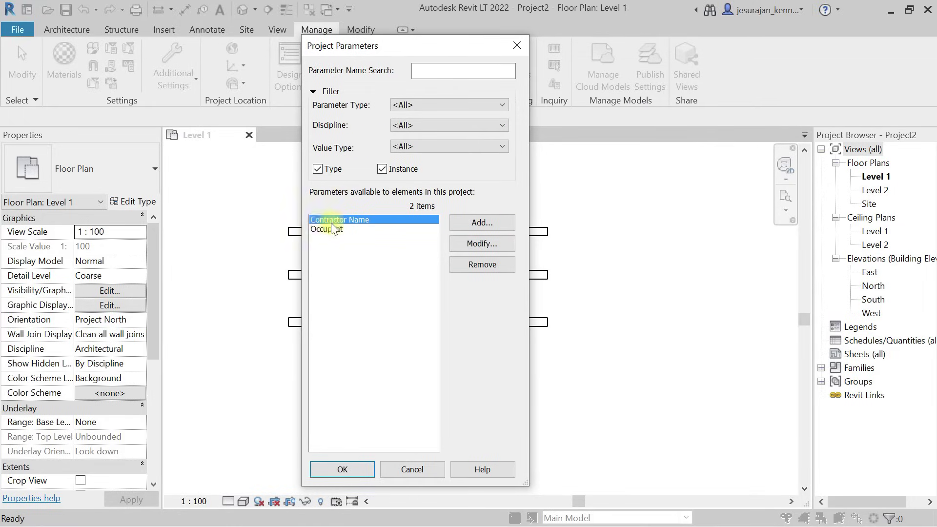
left_click(361, 229)
left_click(368, 220)
left_click(358, 469)
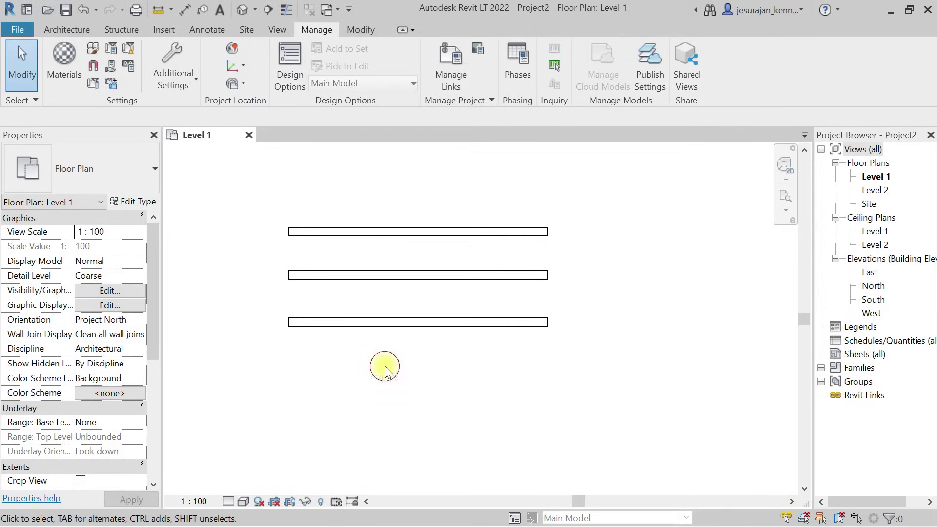
Step: Set the Contractor Name of the lowest wall to "Conctractor A"
left_click(423, 323)
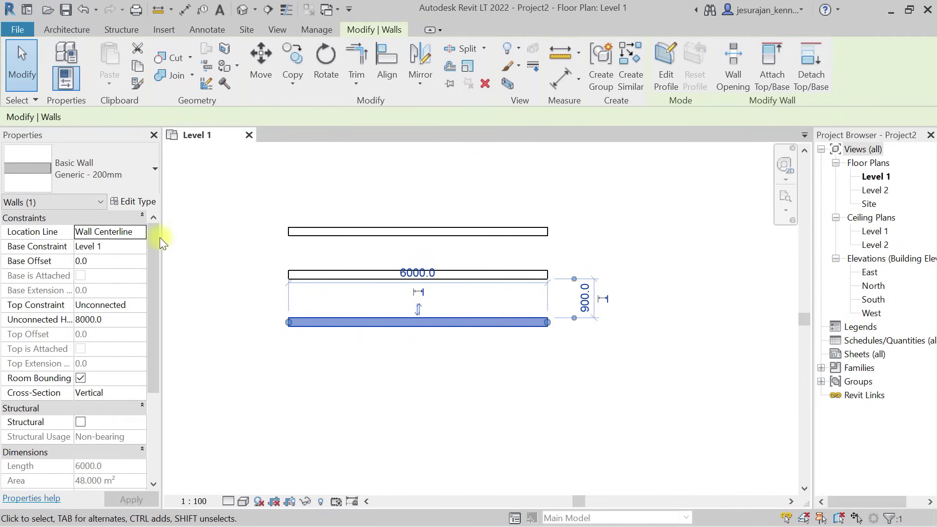
left_click_drag(156, 239, 156, 327)
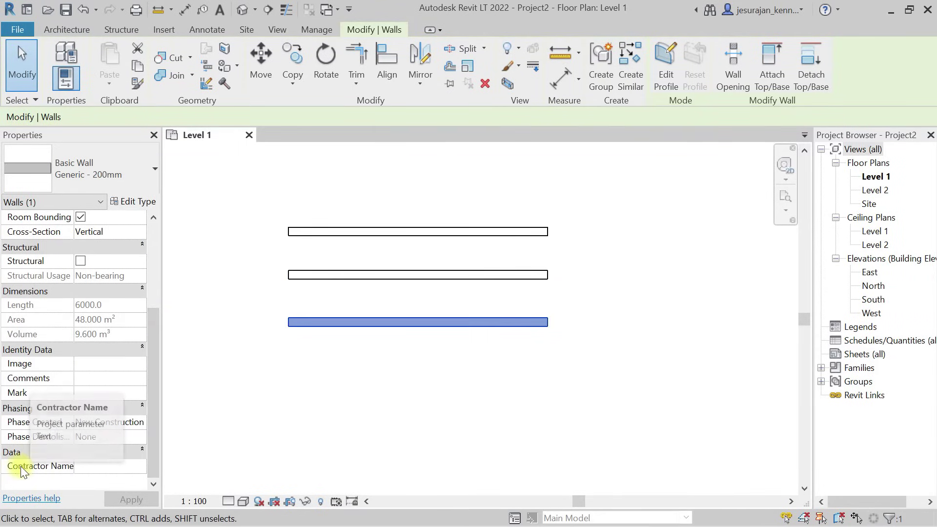
left_click(106, 468)
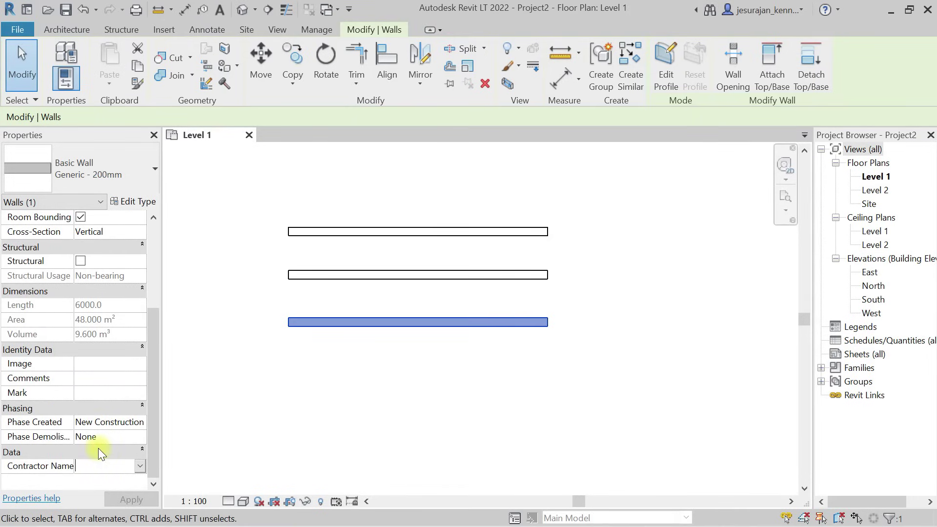
type("Conc")
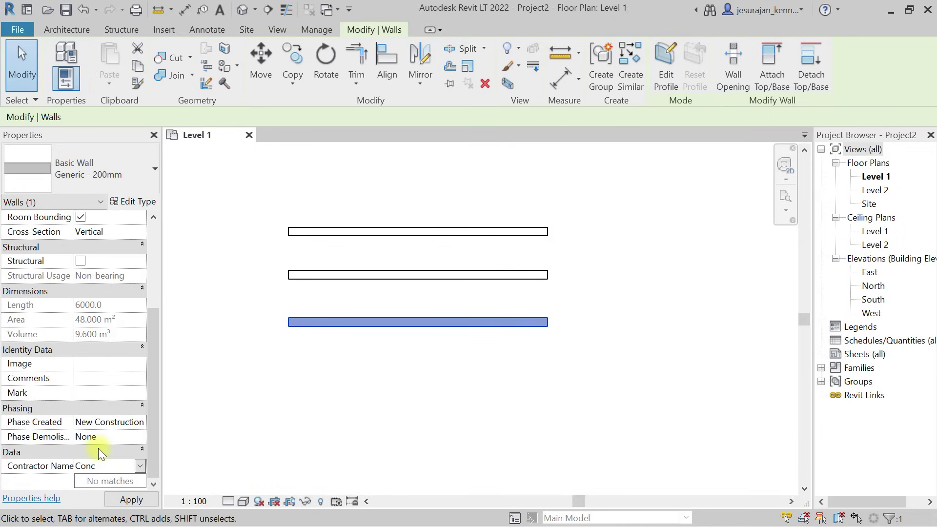
type("tractor A")
key("Return")
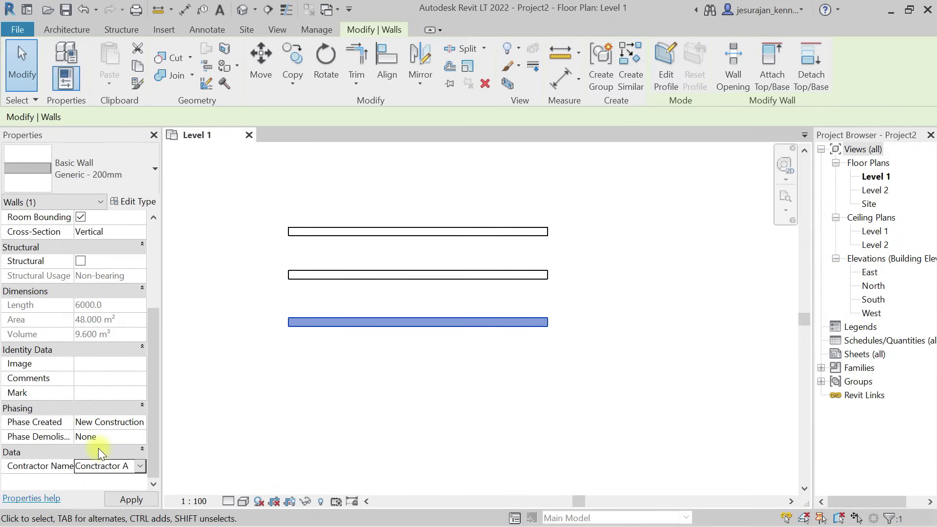
left_click(374, 411)
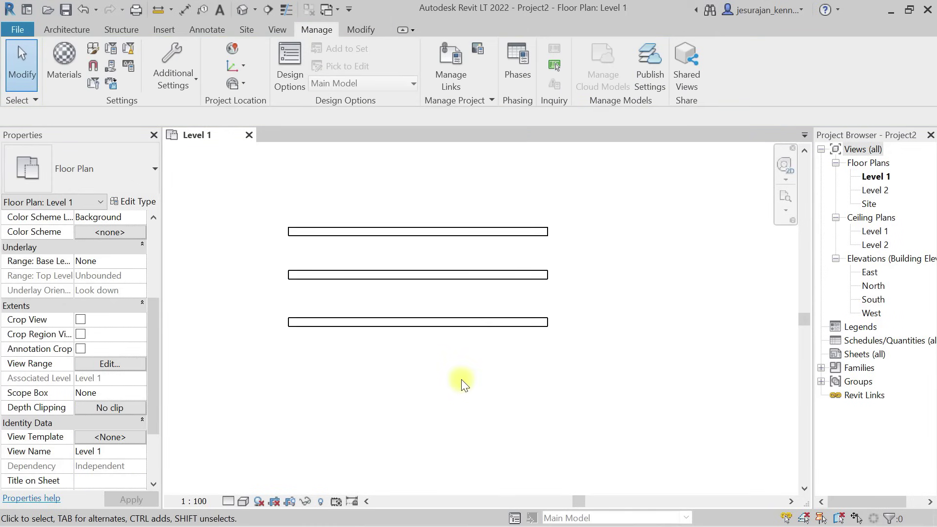
Step: Set the Contractor Name of the middle wall to "Conctractor B"
left_click(469, 274)
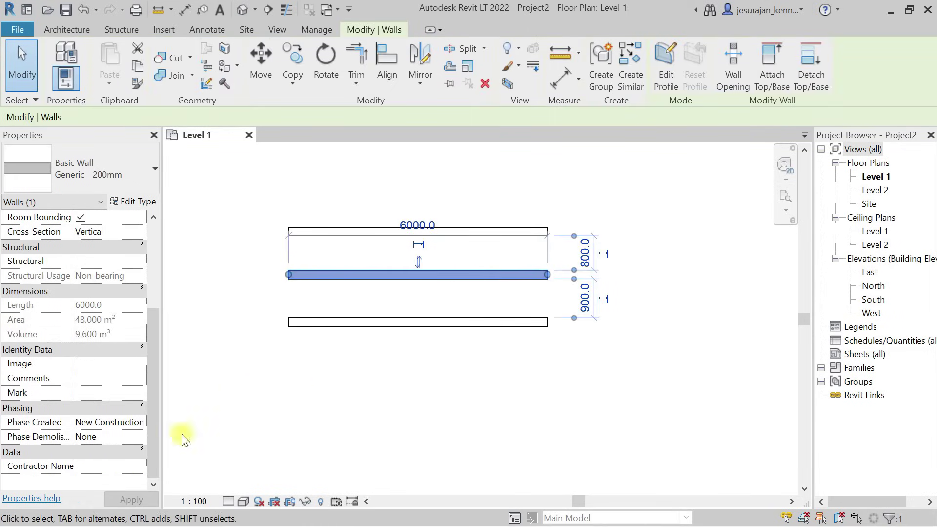
left_click(139, 466)
left_click(131, 480)
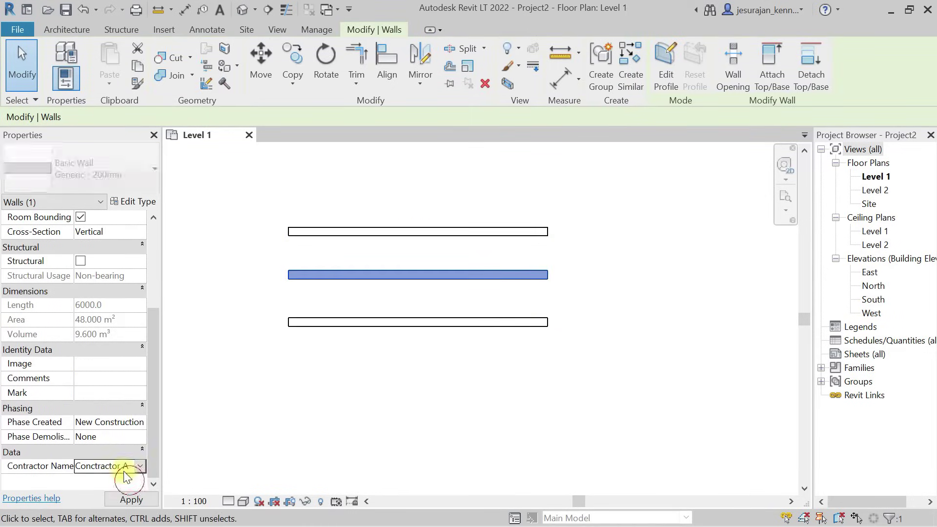
double_click(130, 467)
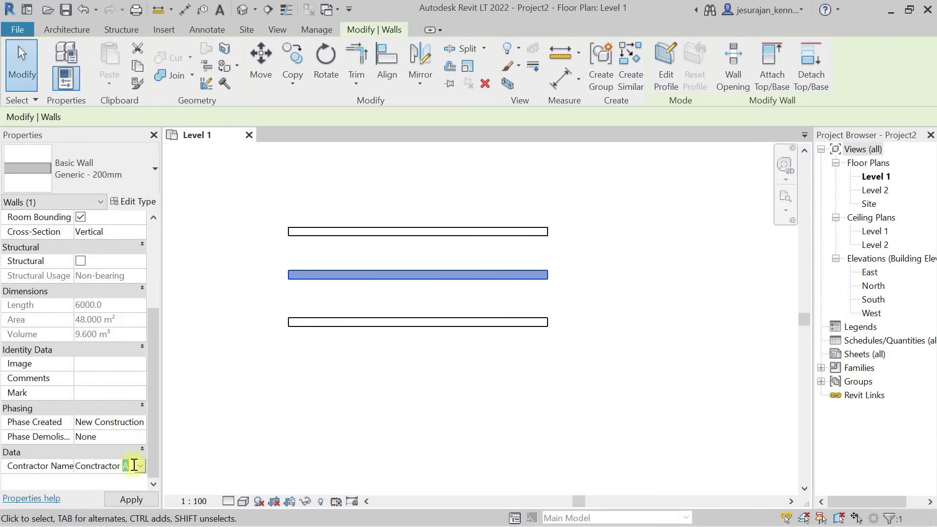
type("B")
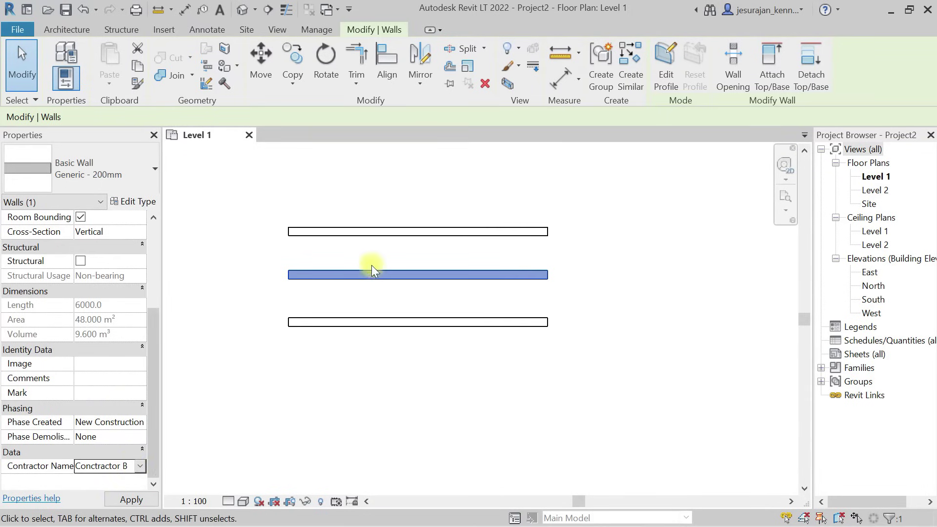
Step: Set the uppermost wall's Contractor Name to "Conctractor C" and check the parameter with all three walls selected
left_click(364, 224)
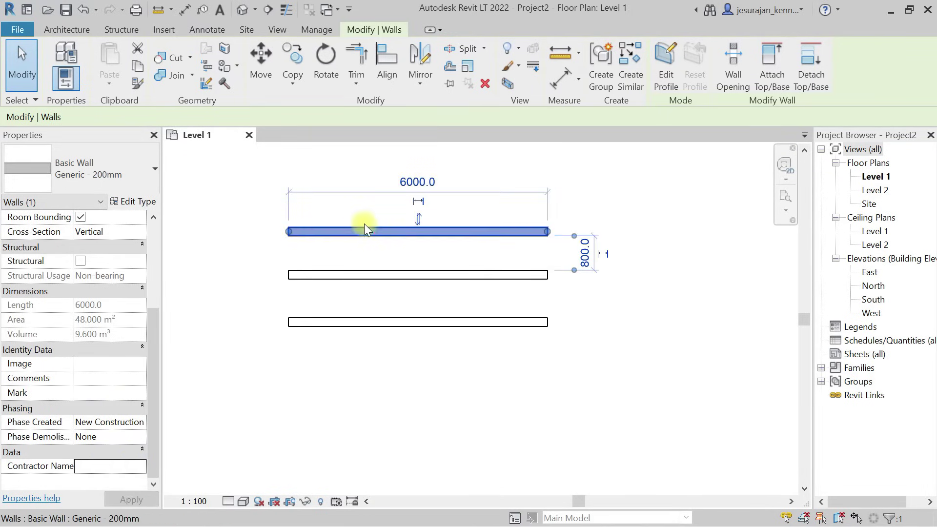
left_click(95, 468)
left_click(140, 466)
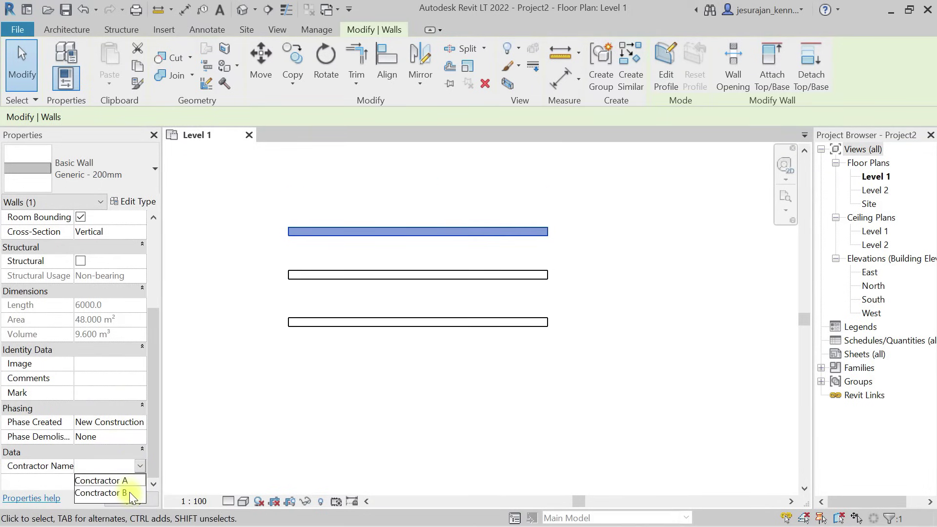
left_click(126, 481)
left_click(130, 467)
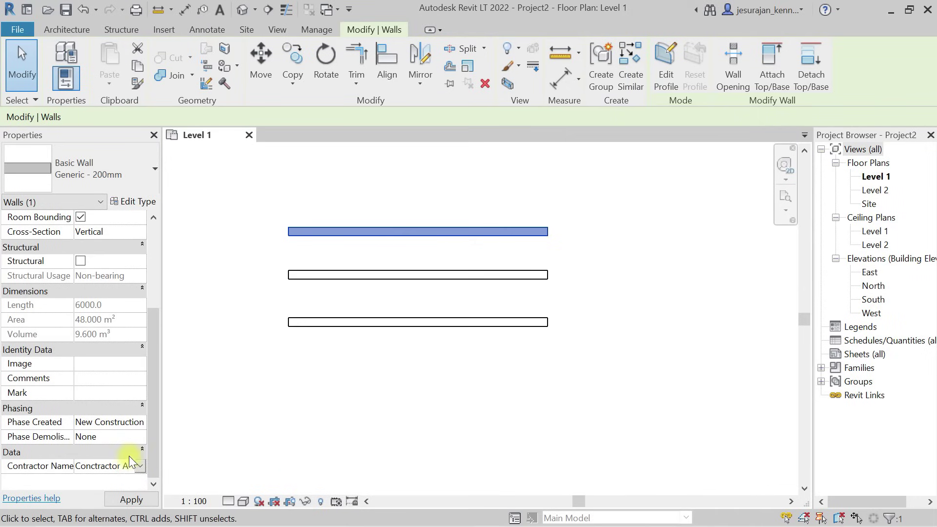
key("BackSpace")
type("C")
left_click(307, 447)
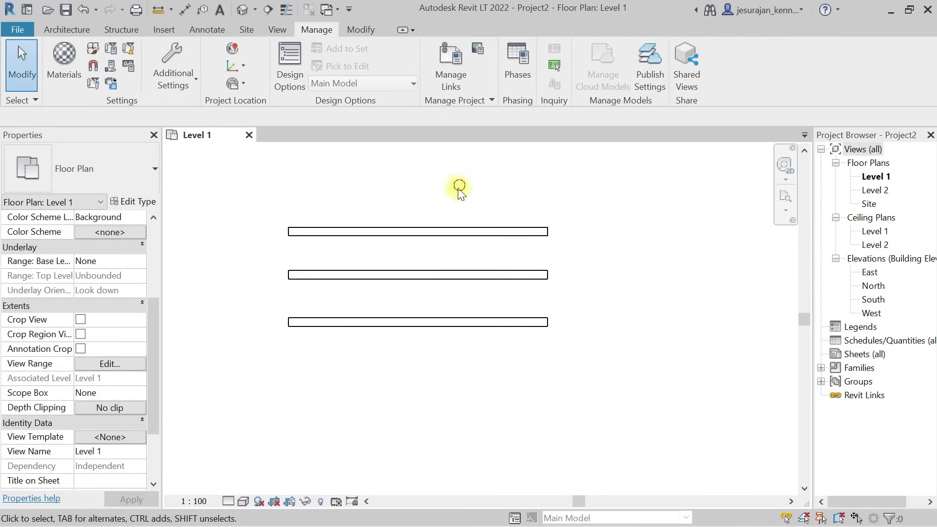
left_click_drag(458, 184, 385, 373)
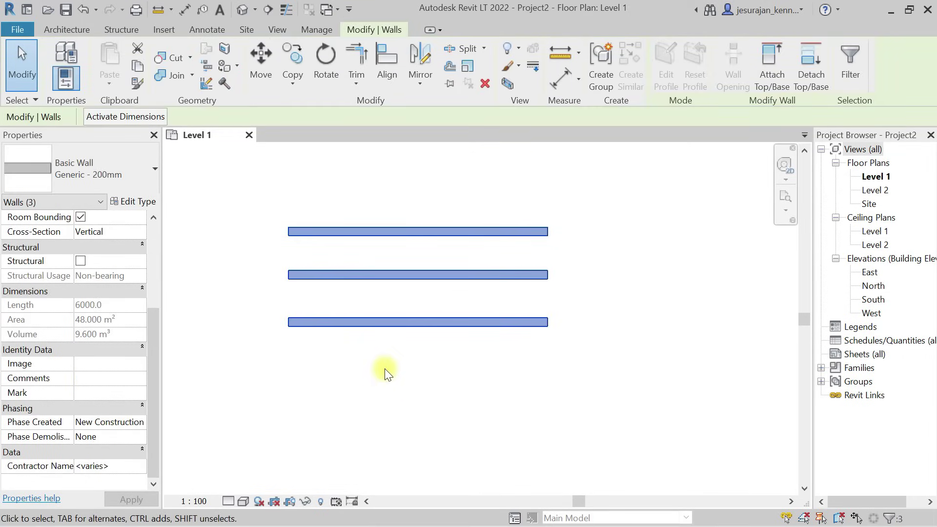
left_click(386, 373)
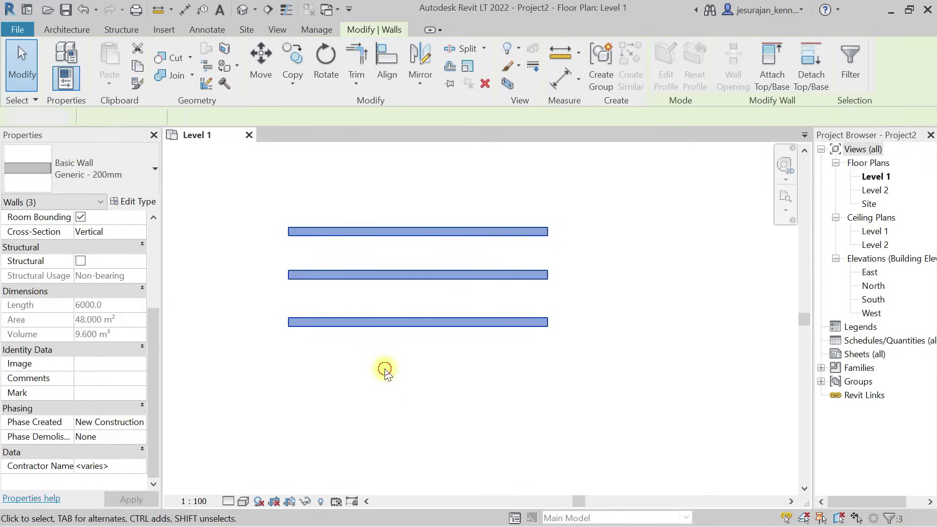
Step: Tag the lowest wall by category with a horizontal tag and an attached-end leader
left_click(218, 28)
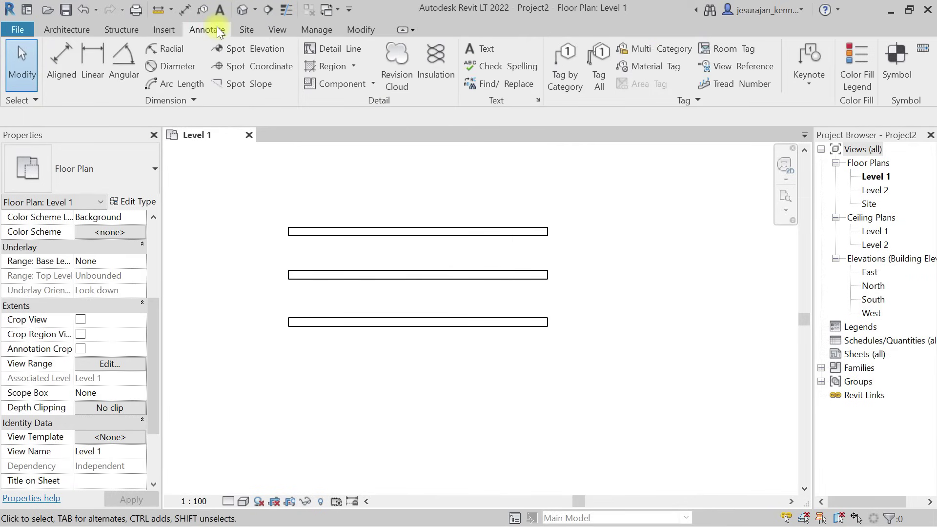
left_click(565, 66)
left_click(440, 327)
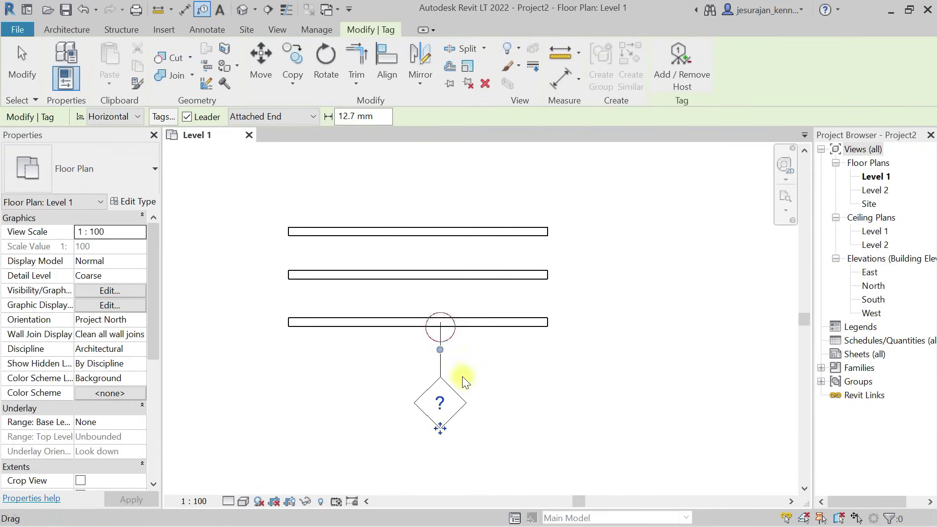
key("Escape")
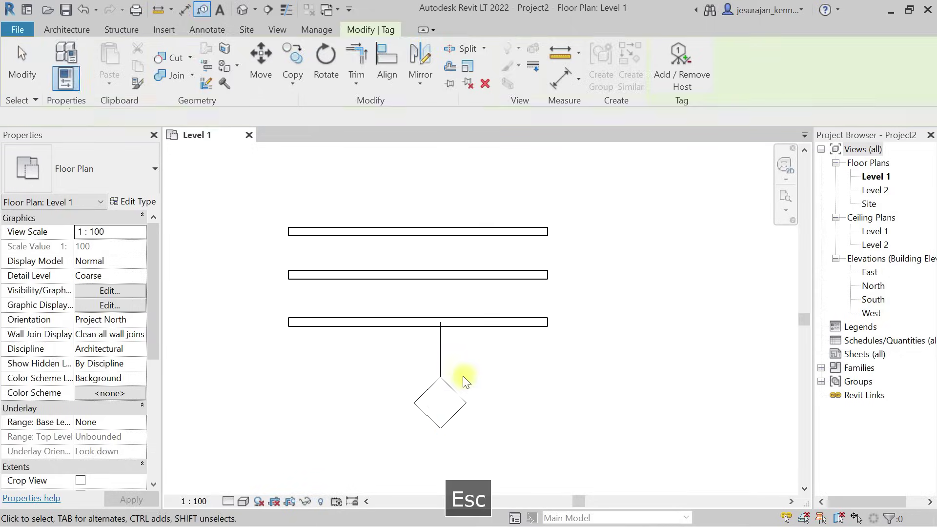
Step: Inspect the lowest wall's tag by opening its value for editing and leaving it without an entry
left_click(438, 383)
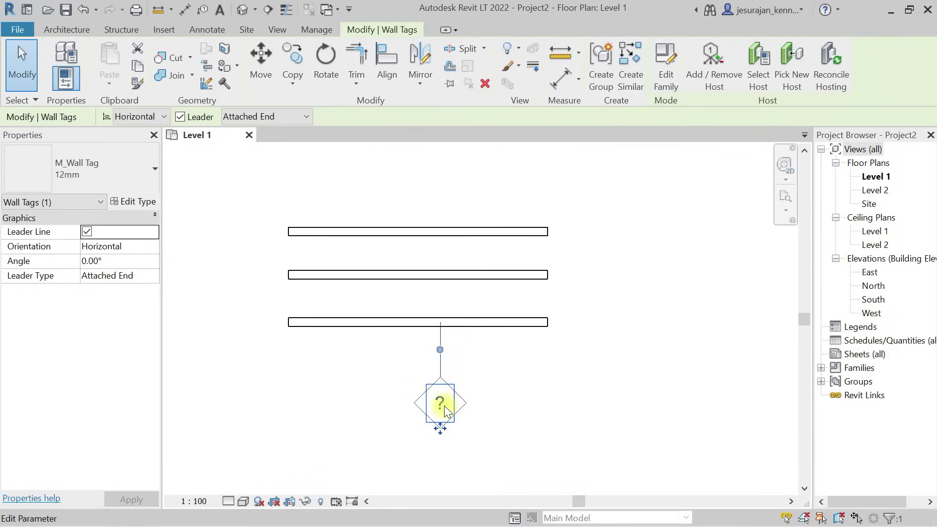
left_click(495, 383)
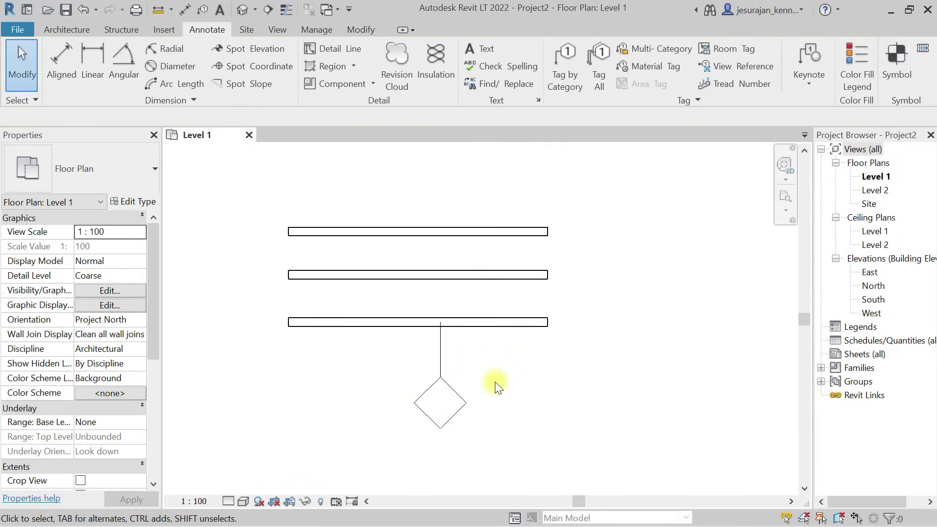
left_click(445, 357)
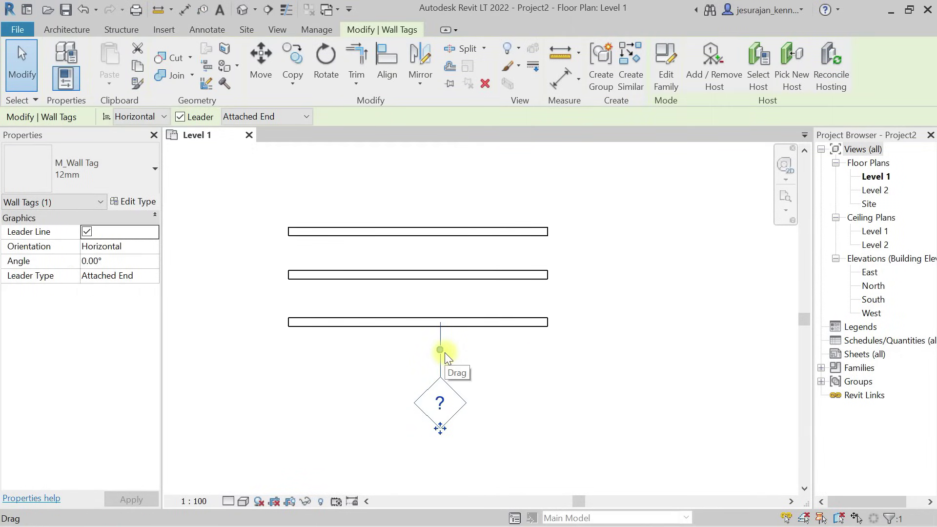
left_click(443, 405)
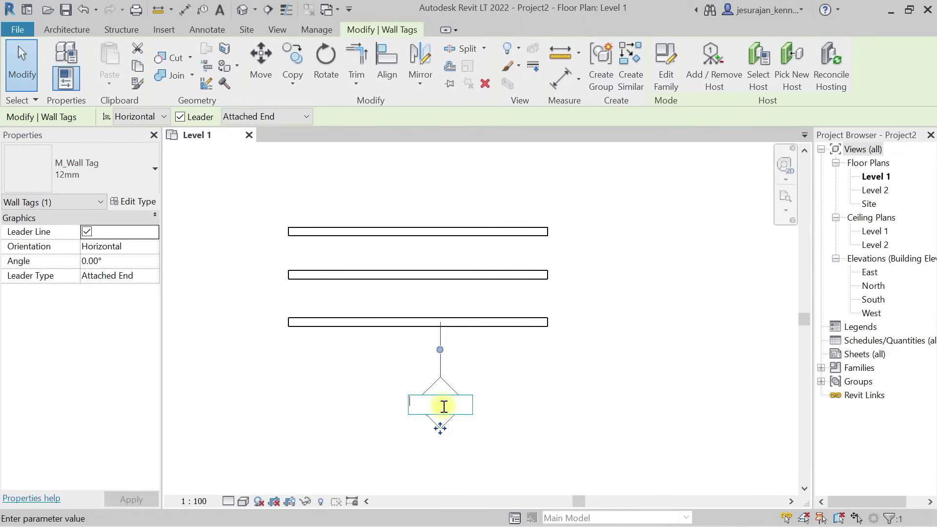
left_click(522, 387)
left_click(480, 371)
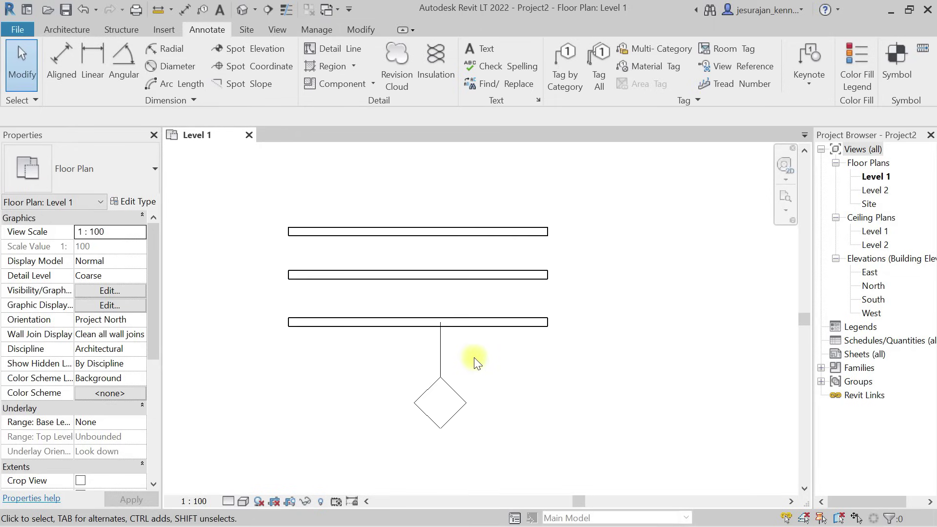
Step: Open the M_Wall Tag family from the placed wall tag and bring up the parameter settings of its label
left_click(443, 350)
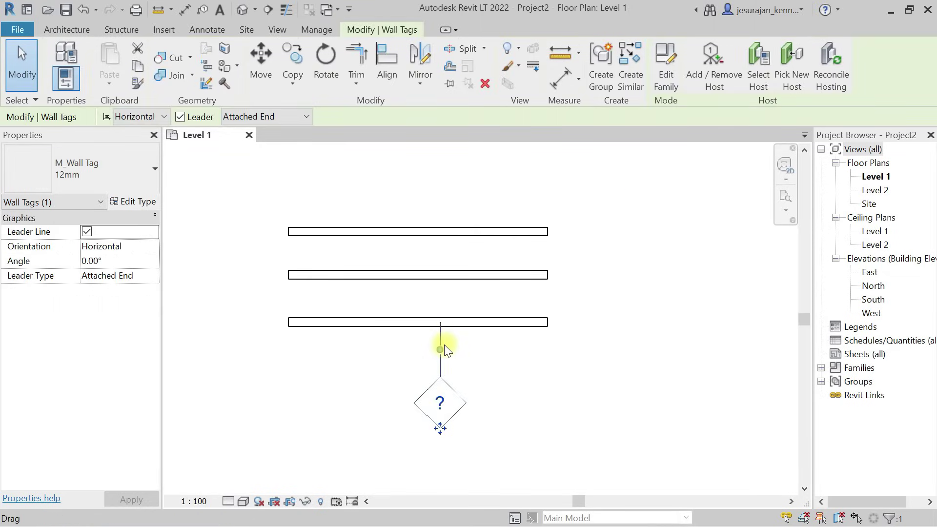
left_click(665, 61)
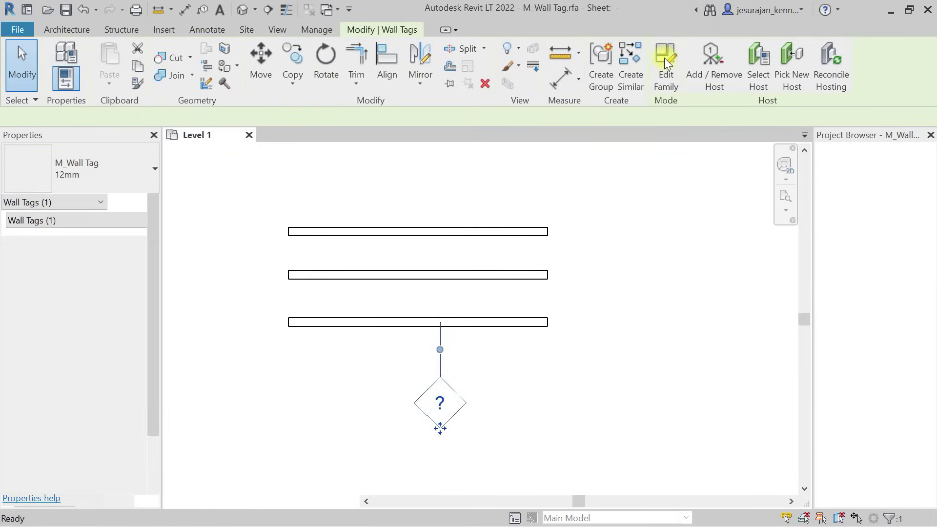
left_click(447, 289)
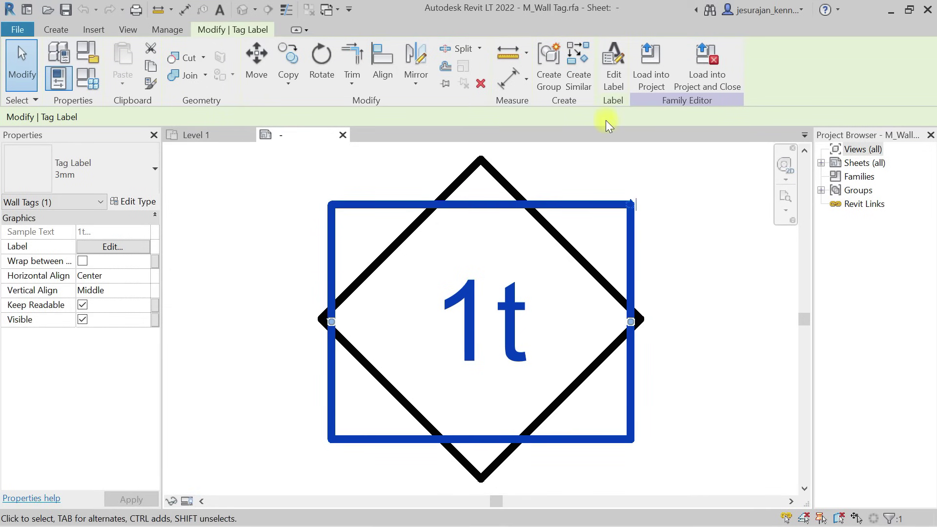
left_click(613, 65)
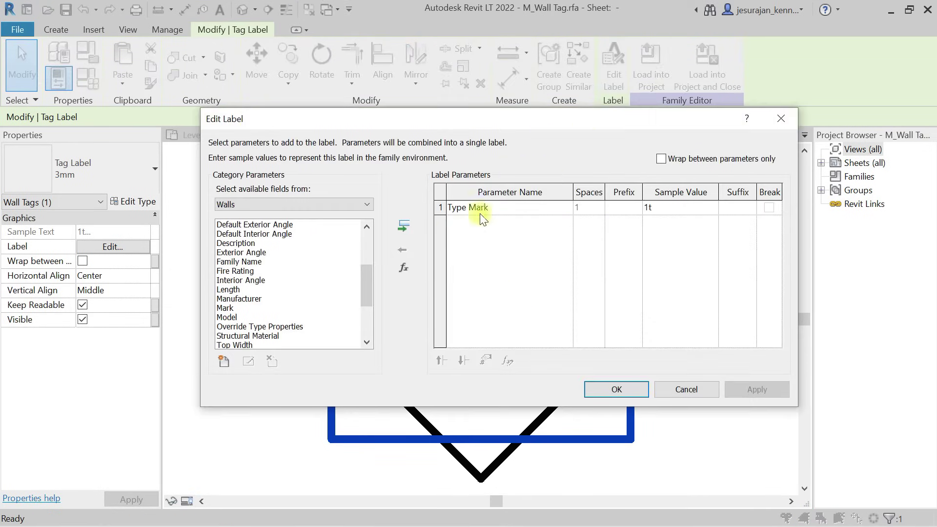
Step: Look through the available Walls category parameters of the tag label for Contractor Name
left_click_drag(367, 286, 364, 235)
left_click(241, 225)
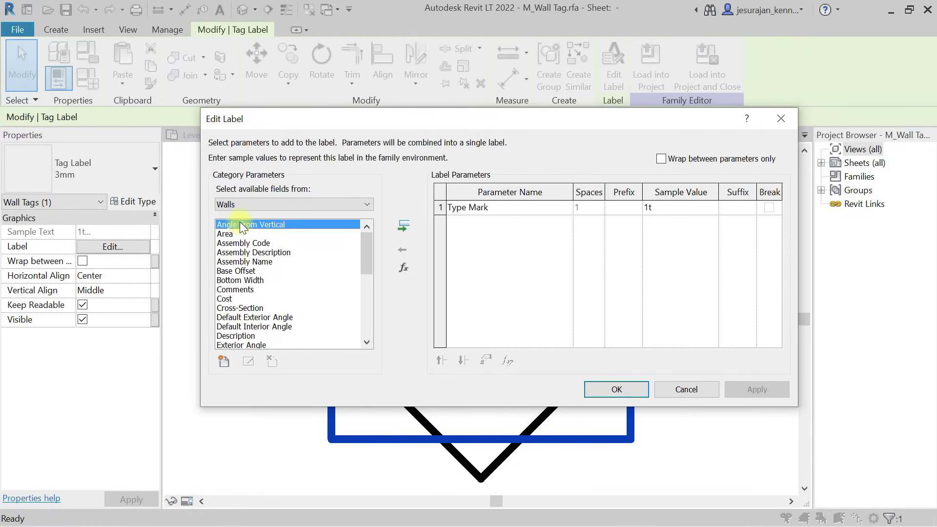
left_click(239, 240)
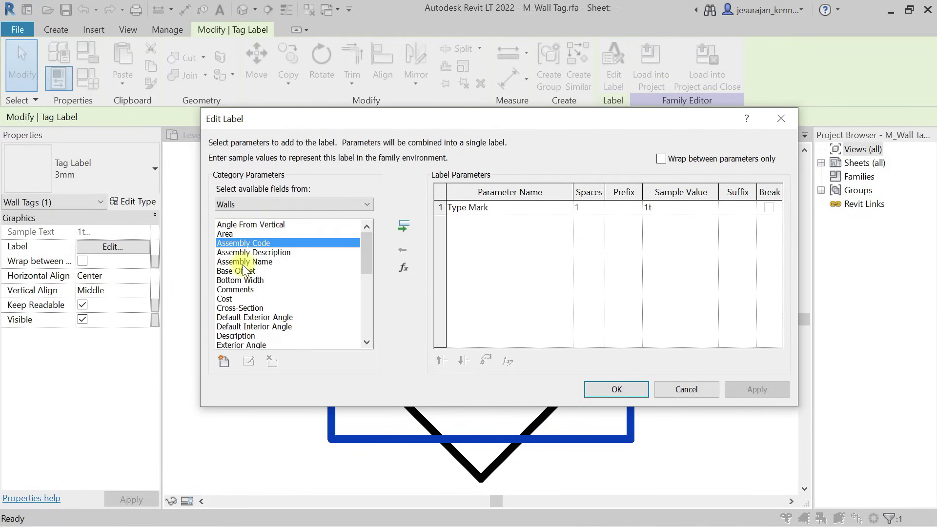
key("c")
scroll(242, 265, "down", 1)
scroll(252, 318, "down", 4)
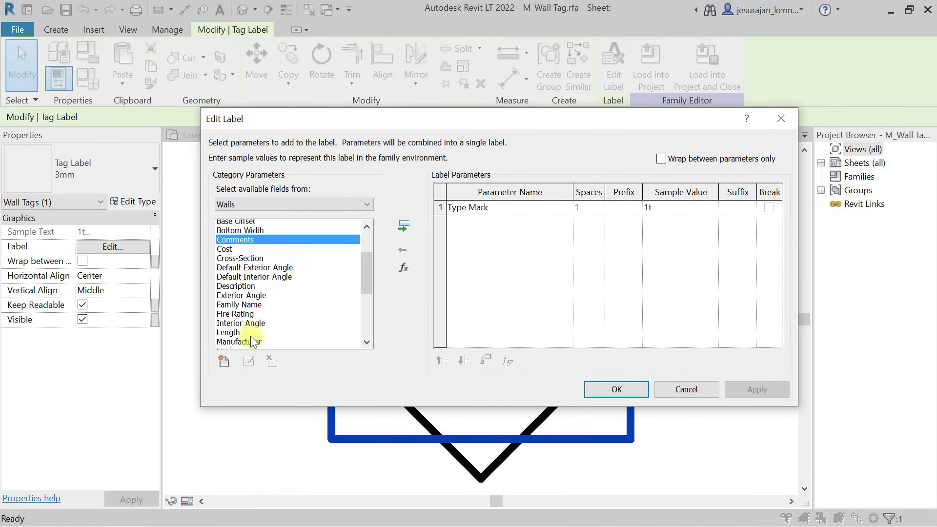
scroll(250, 272, "down", 2)
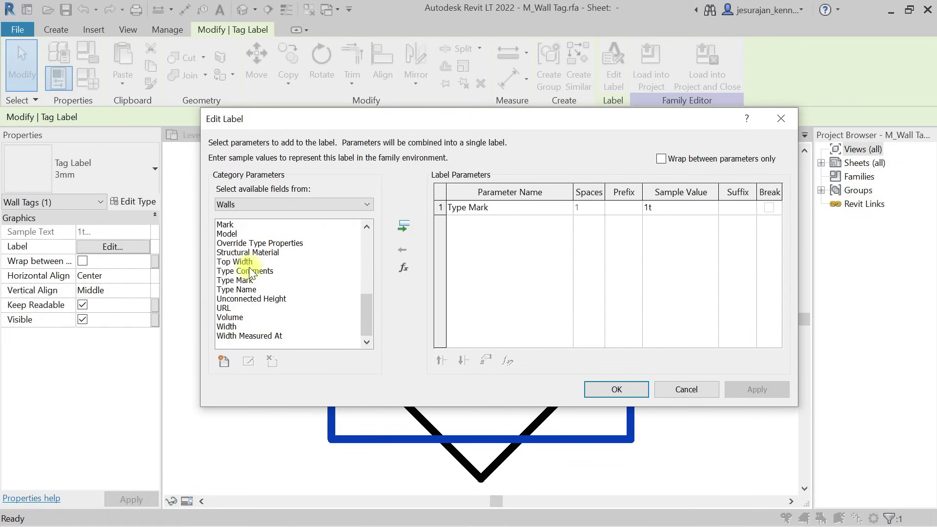
scroll(250, 271, "up", 7)
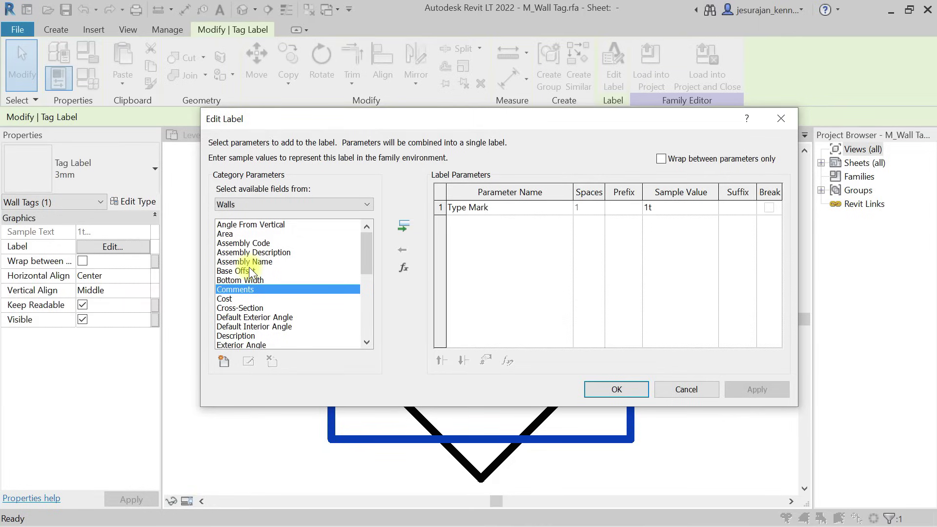
scroll(249, 268, "down", 7)
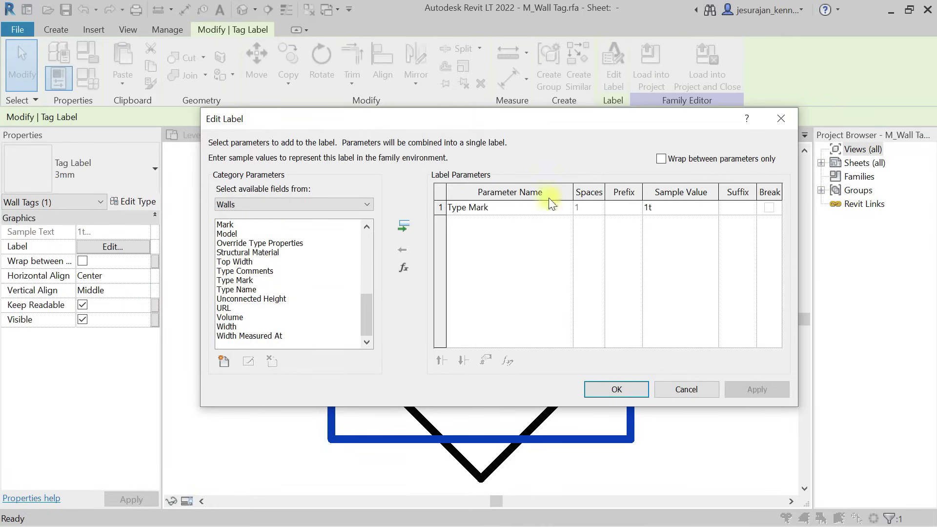
Step: Leave the label settings unchanged and close the M_Wall Tag family without saving
left_click(780, 119)
key("Escape")
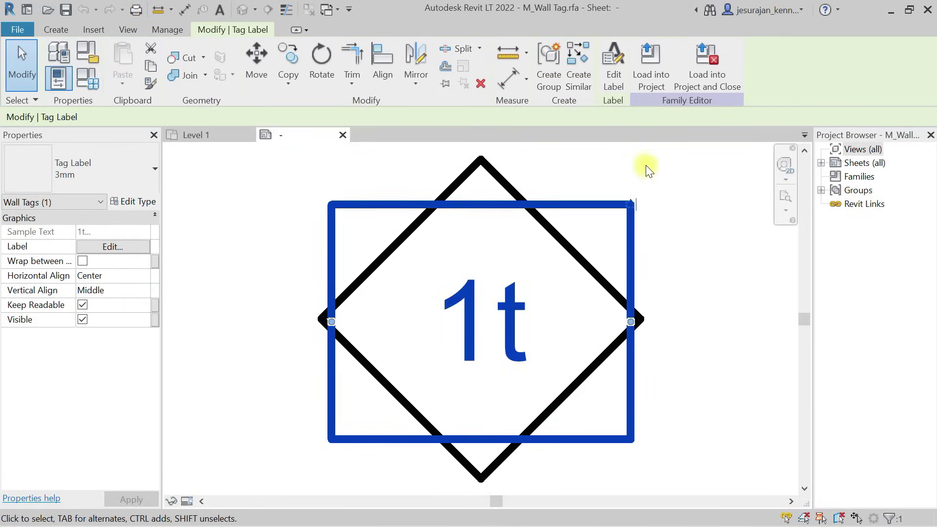
left_click(342, 135)
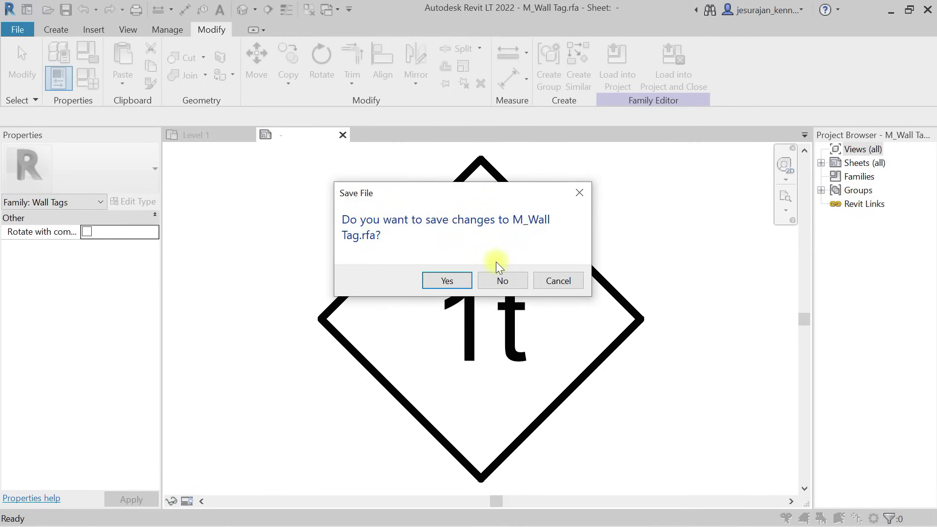
left_click(503, 281)
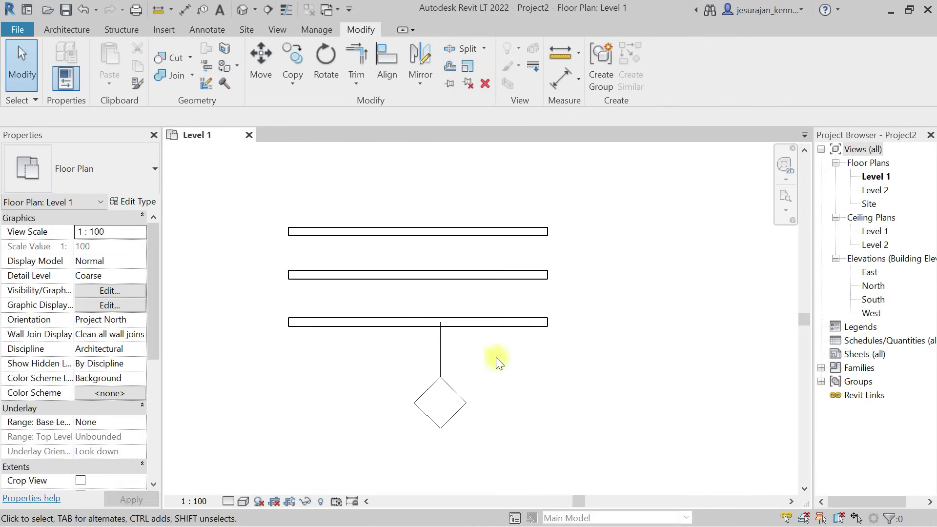
left_click(441, 365)
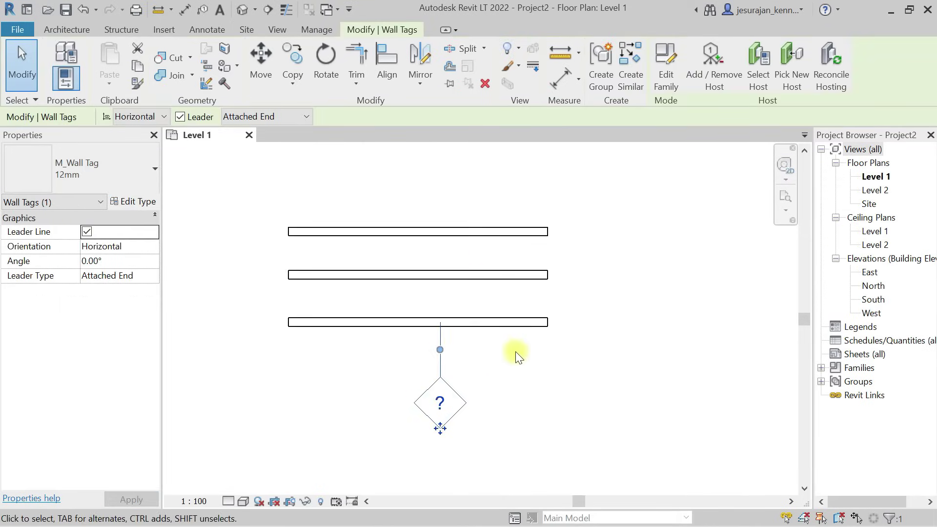
left_click(481, 395)
left_click(451, 389)
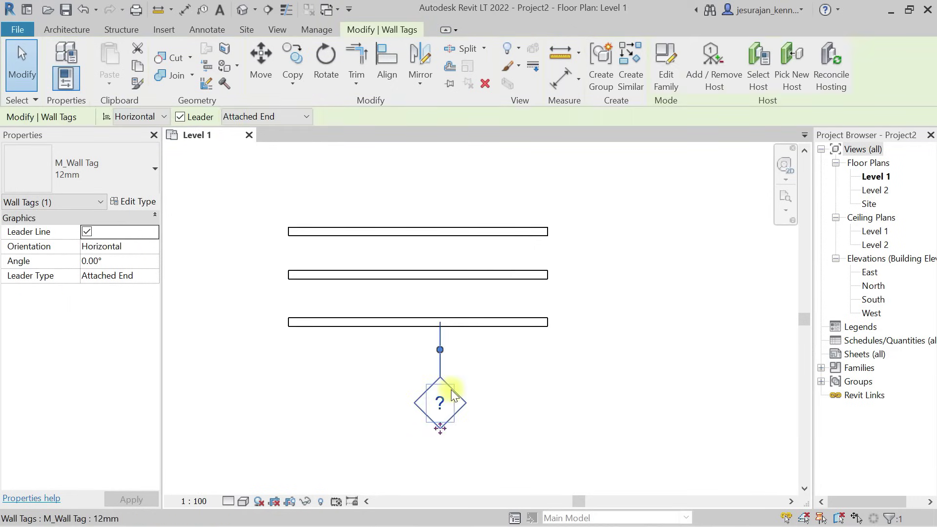
left_click(489, 368)
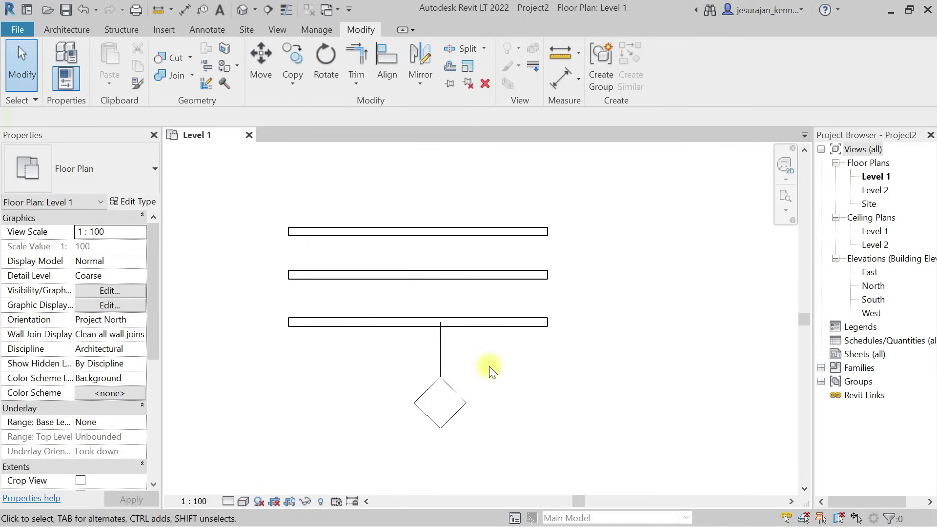
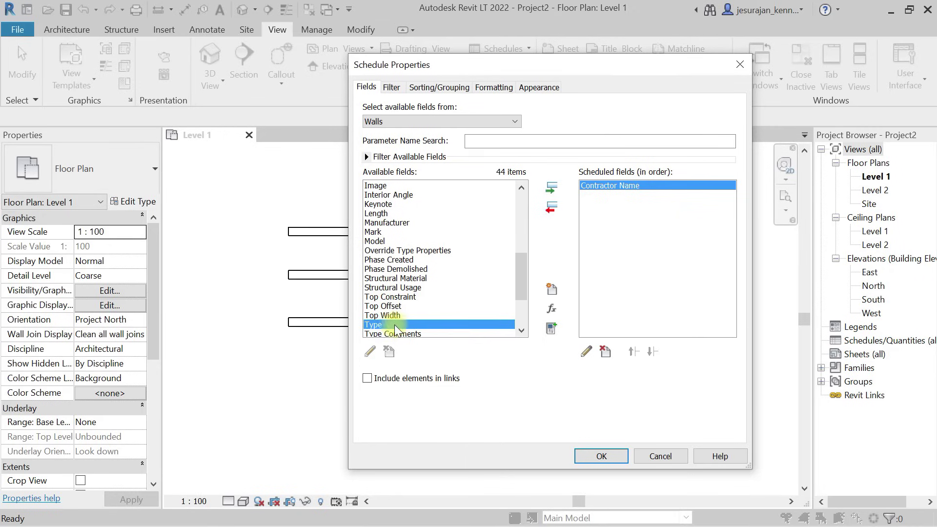
Step: Create the wall schedule with the Type field placed before Contractor Name, and close the schedule view after reviewing it
left_click(551, 184)
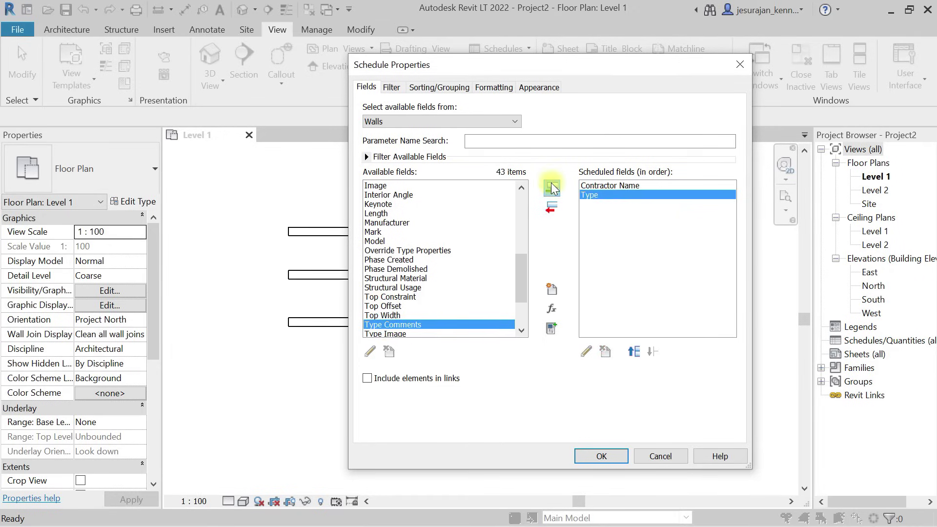
left_click(632, 352)
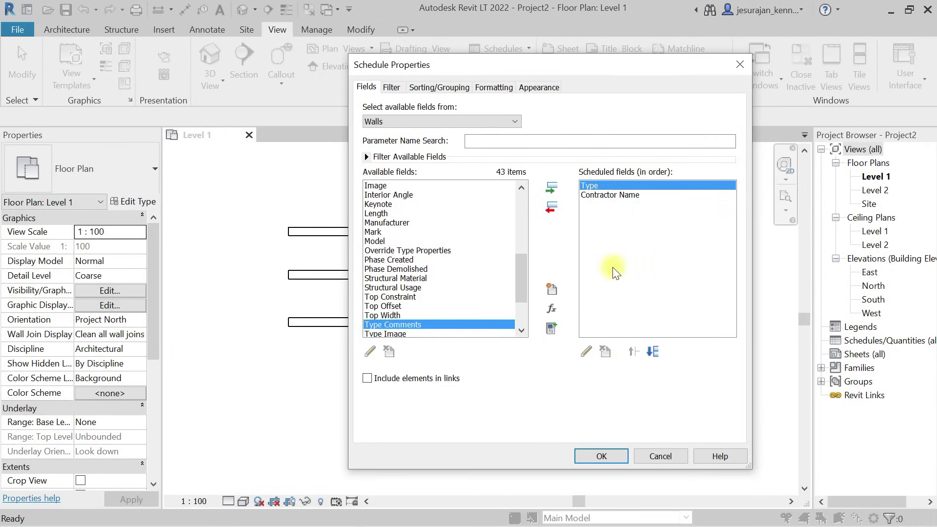
left_click(602, 456)
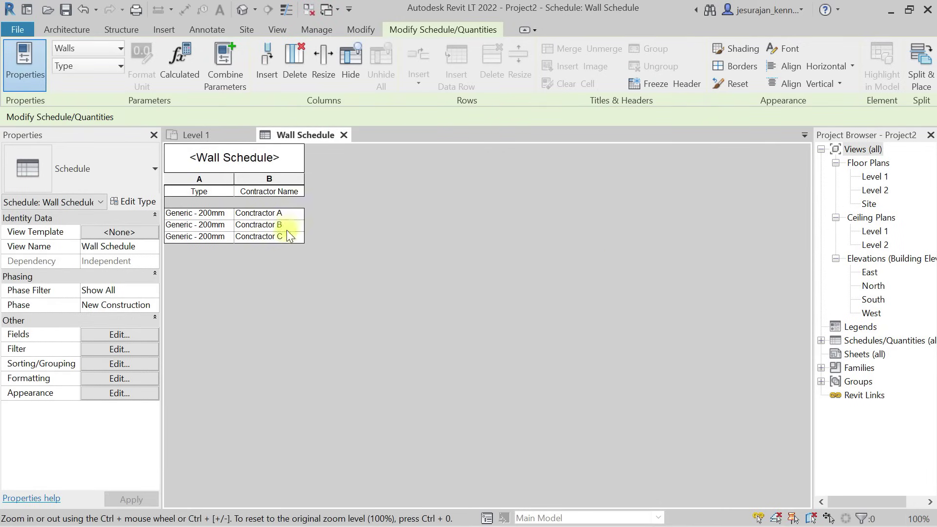
left_click(344, 135)
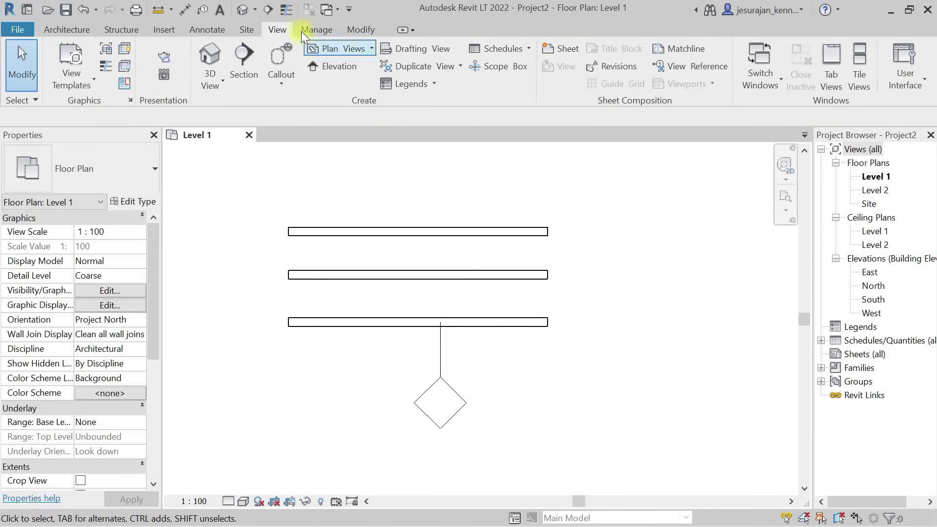
Step: Examine the project and shared parameter type descriptions for a new project parameter, and close the dialogs without adding one
left_click(321, 31)
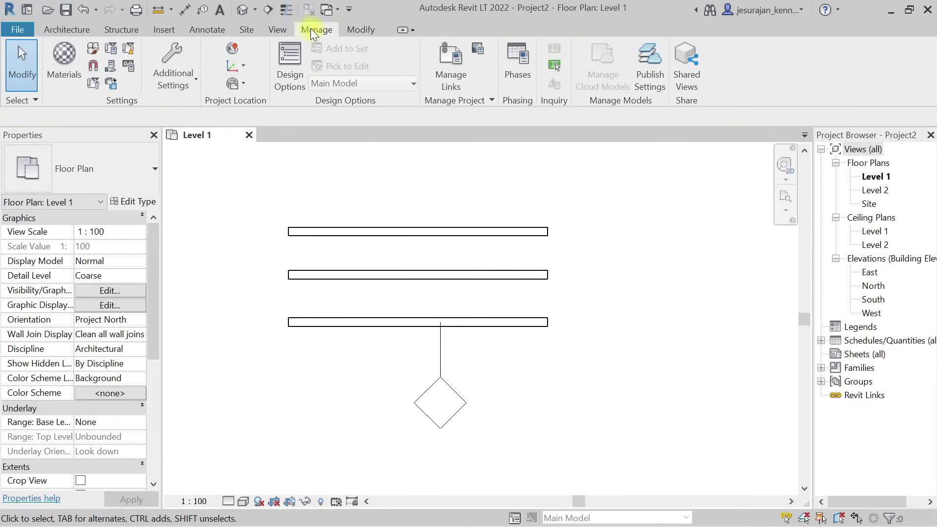
left_click(110, 49)
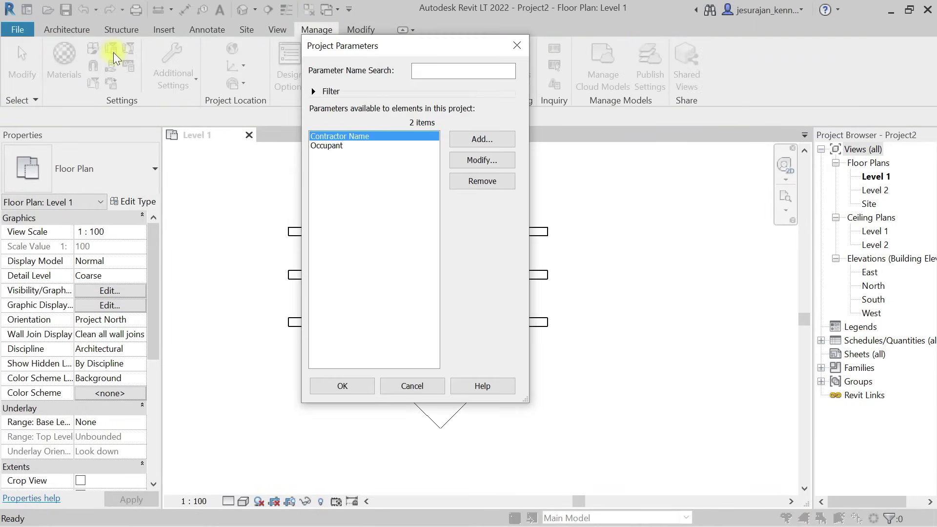
left_click(489, 136)
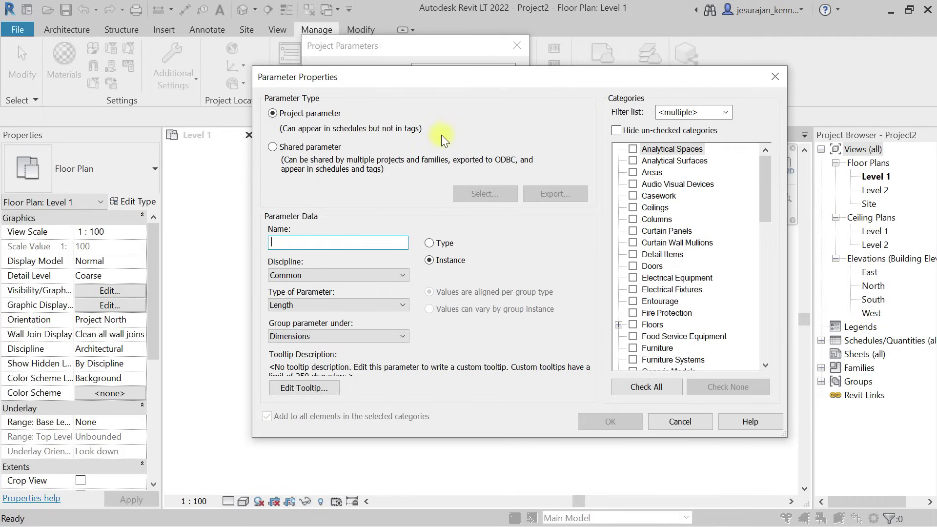
left_click(775, 77)
left_click(518, 47)
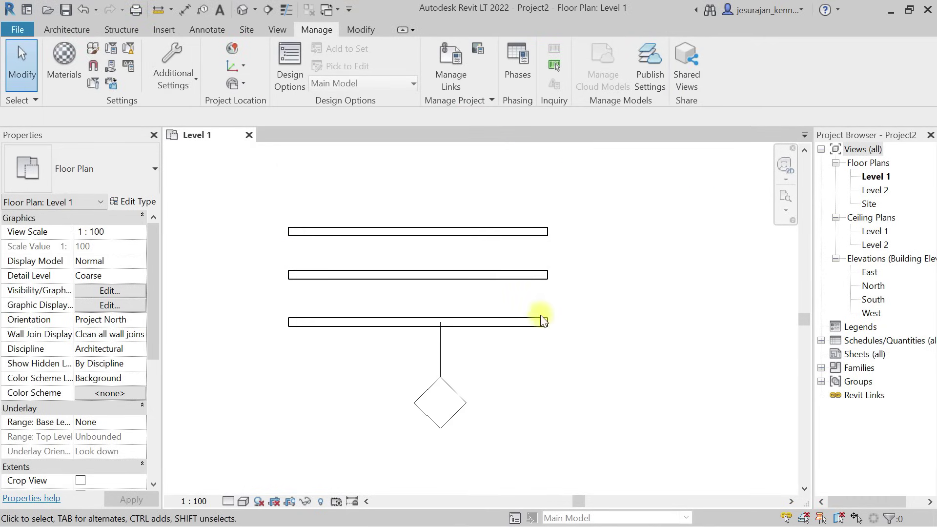
Step: Check the Contractor Name value in the lowest wall's properties
left_click(504, 321)
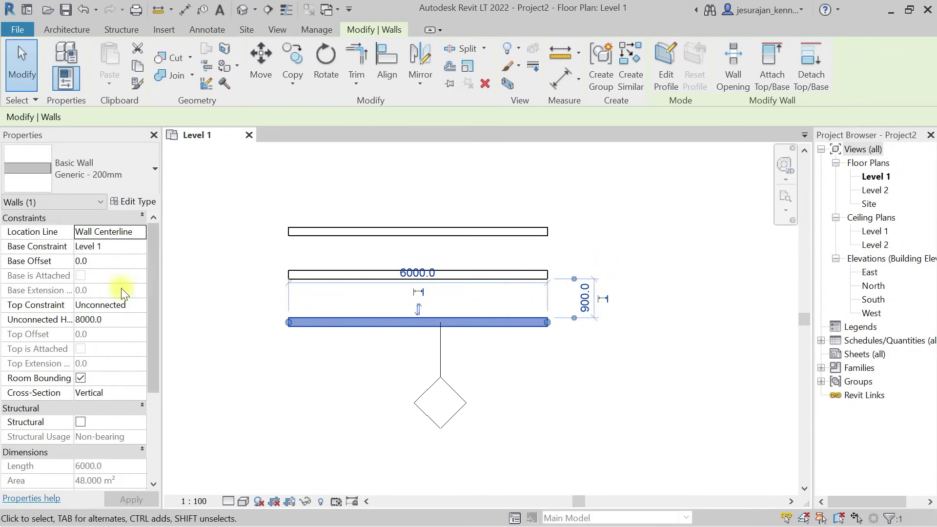
scroll(121, 288, "down", 5)
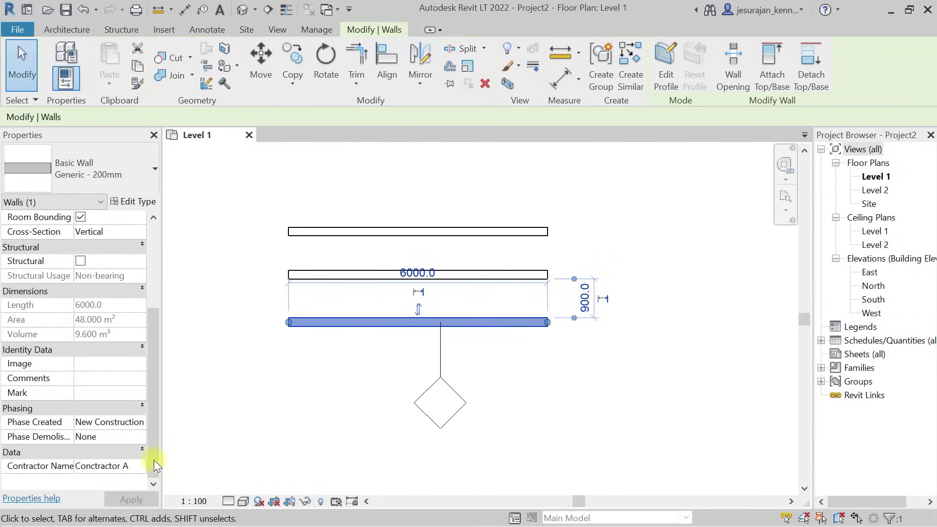
left_click(326, 352)
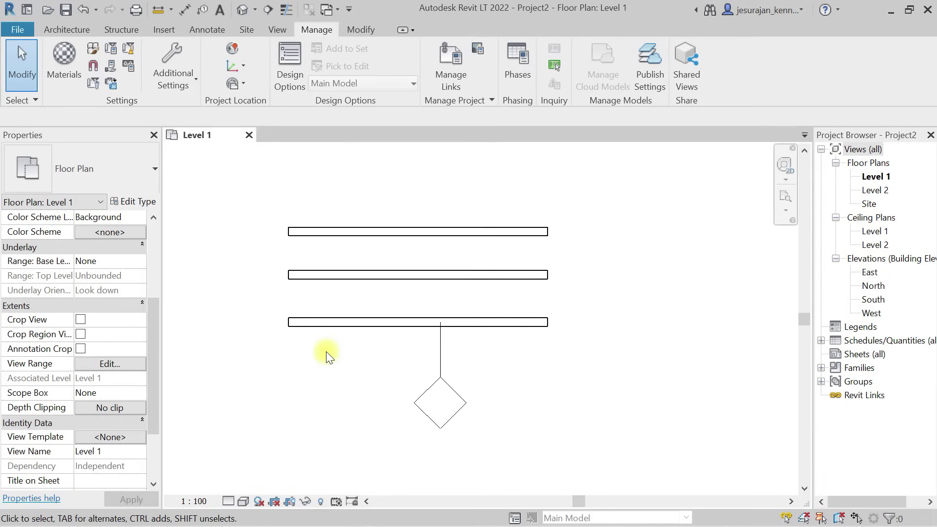
left_click(333, 324)
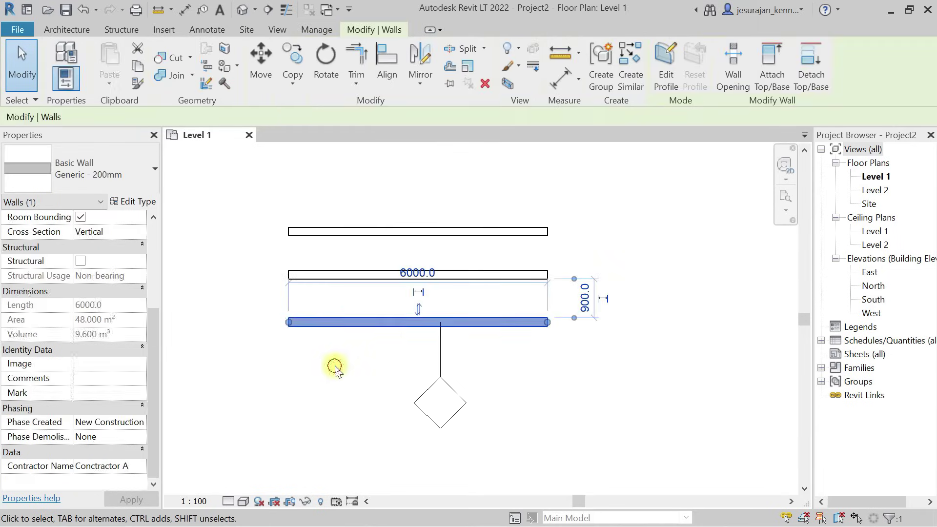
left_click(335, 364)
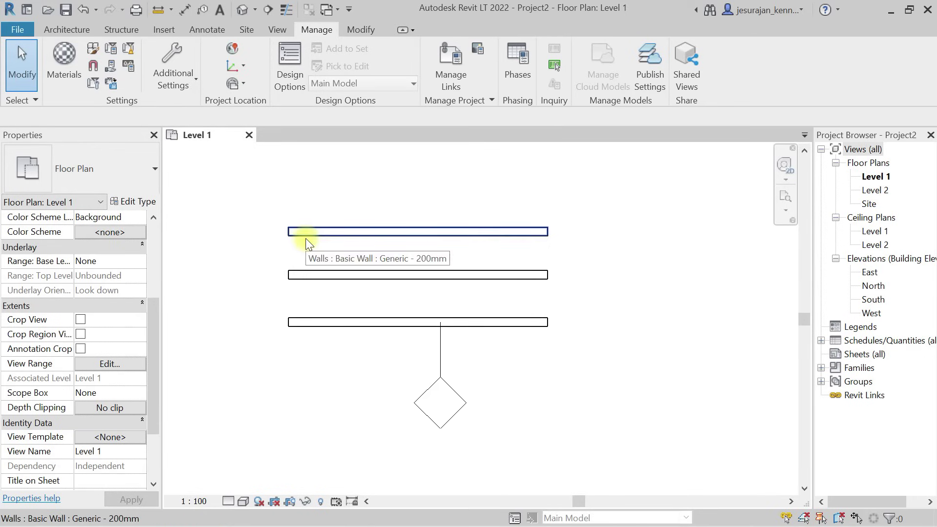
left_click(113, 66)
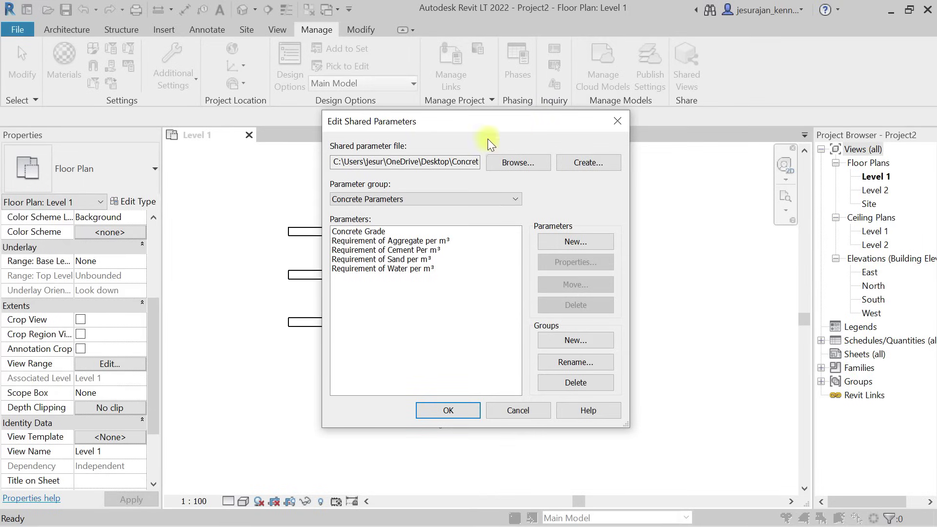
left_click(618, 125)
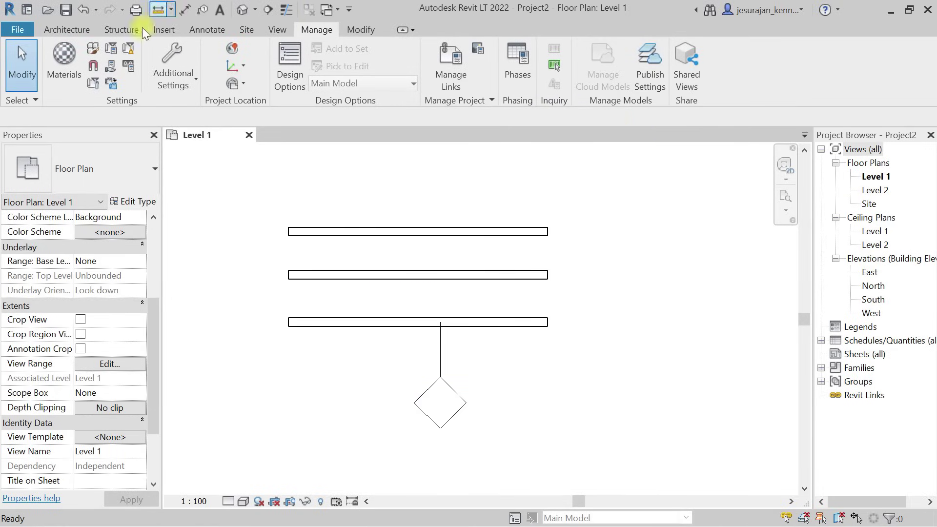
Step: Create a new shared parameter file named schedule_1.txt on the Desktop
left_click(113, 65)
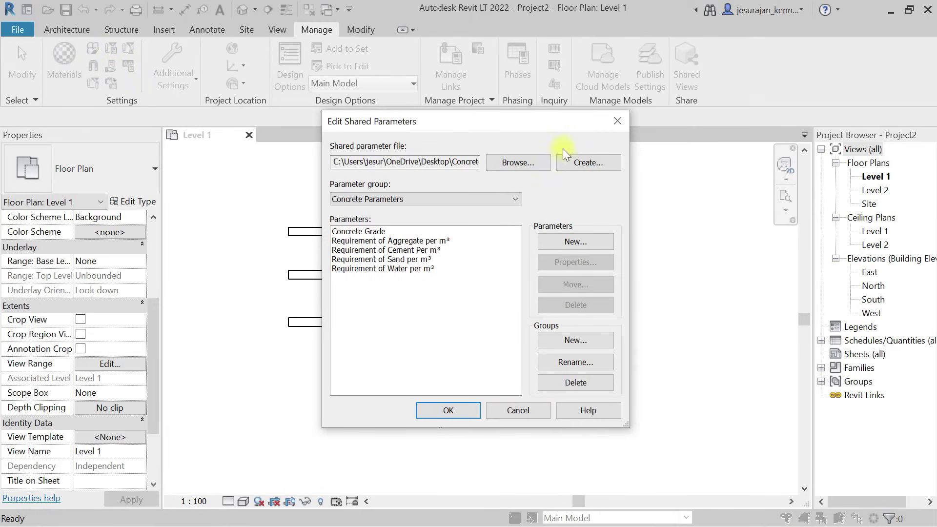
left_click(579, 161)
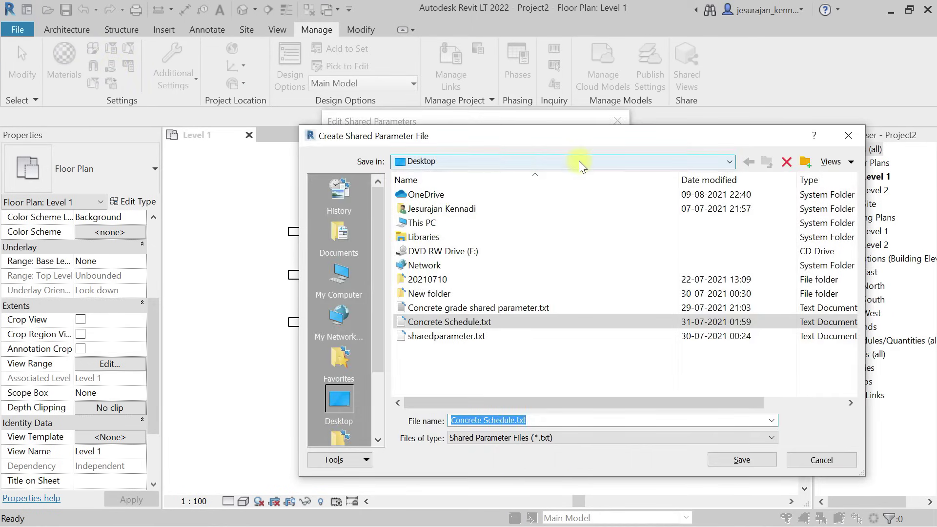
left_click(452, 361)
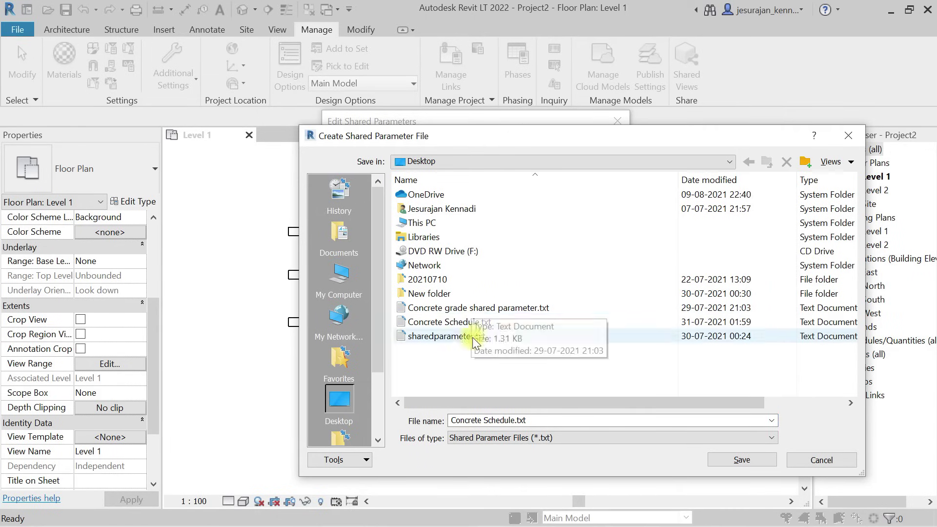
left_click(553, 419)
left_click(515, 421)
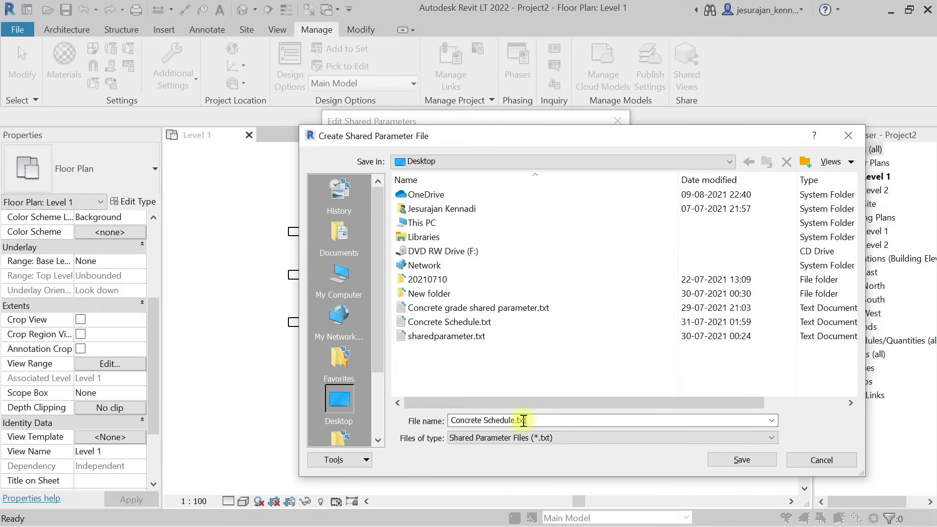
left_click_drag(516, 420, 402, 423)
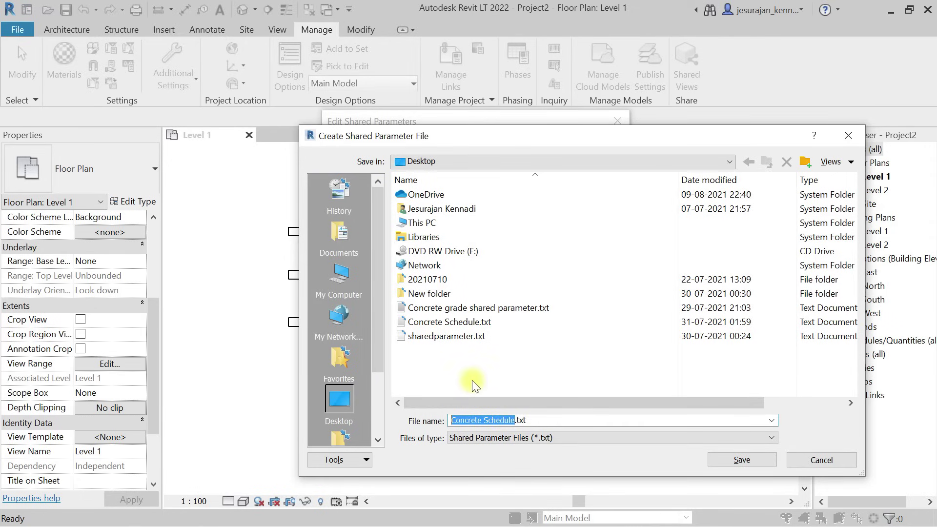
type("sche")
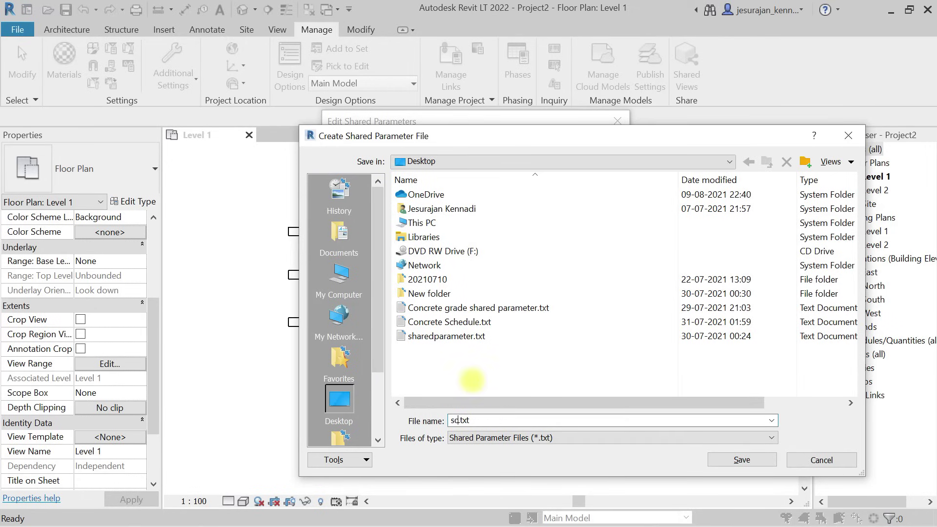
type("dule_1")
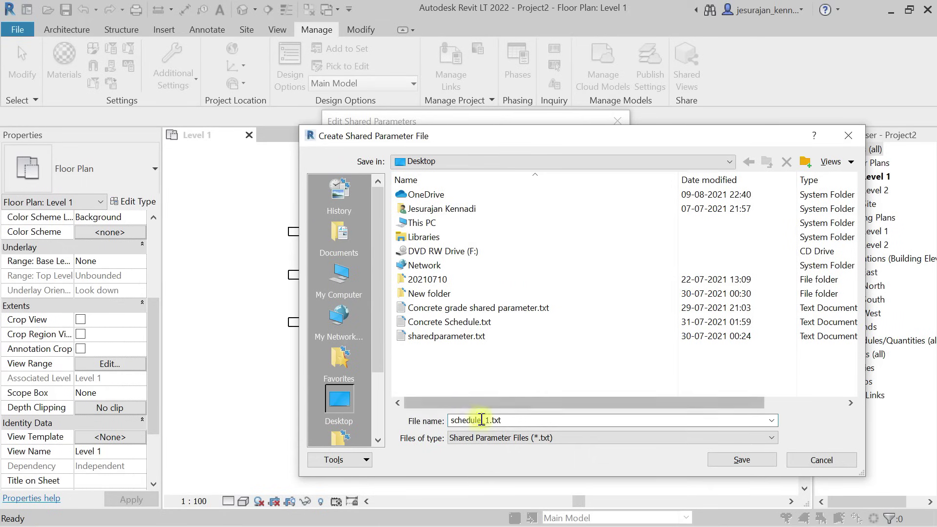
key("Left")
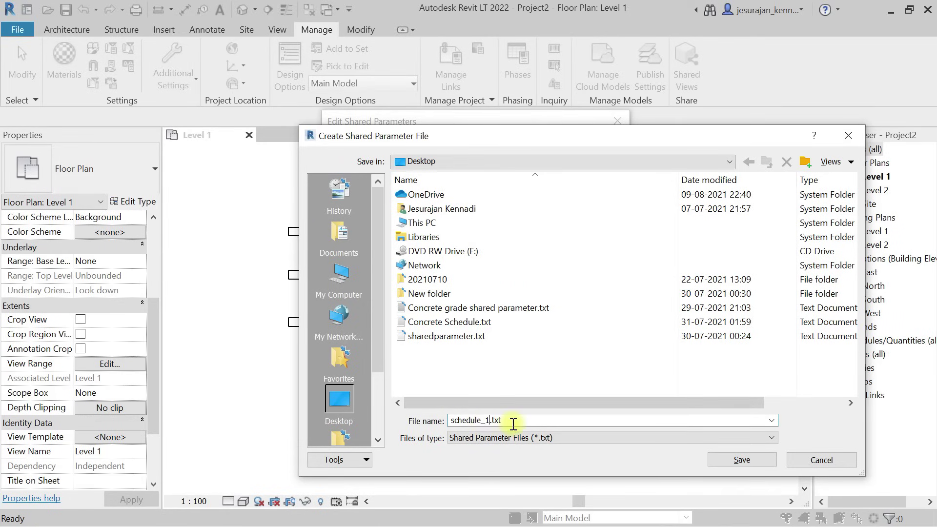
left_click(753, 460)
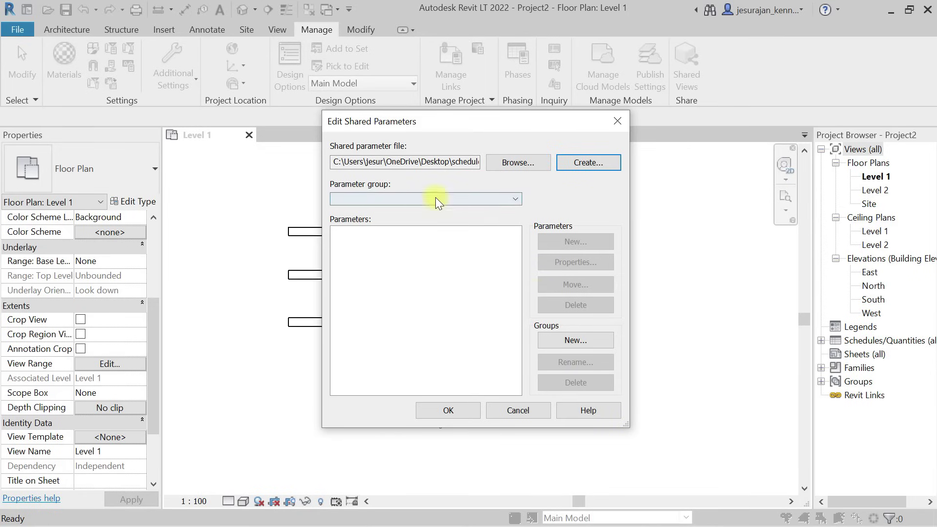
Step: Add a parameter group named Business Info to the shared parameter file
left_click(574, 340)
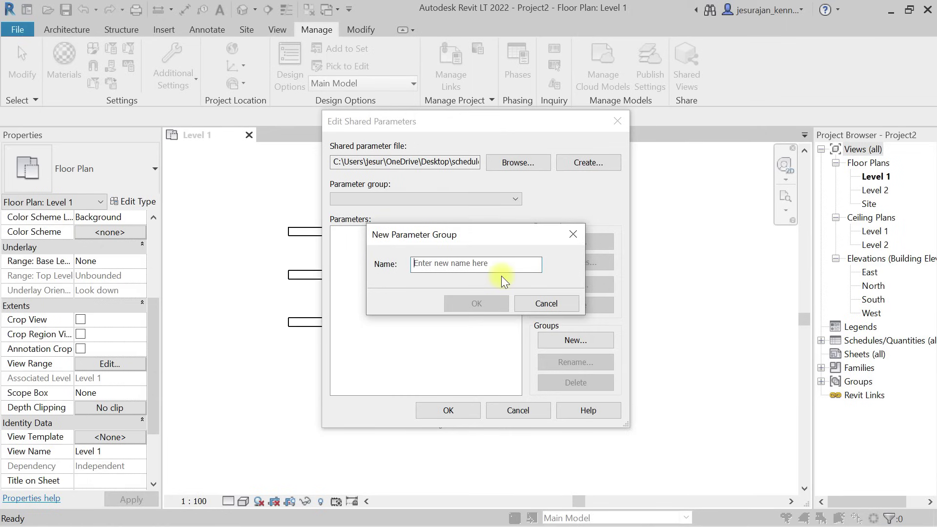
type("Business Info")
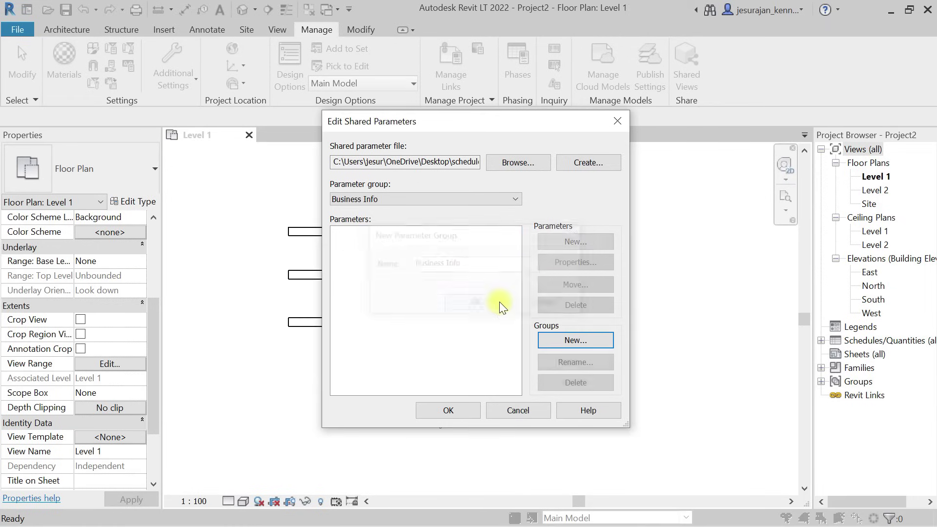
left_click(499, 302)
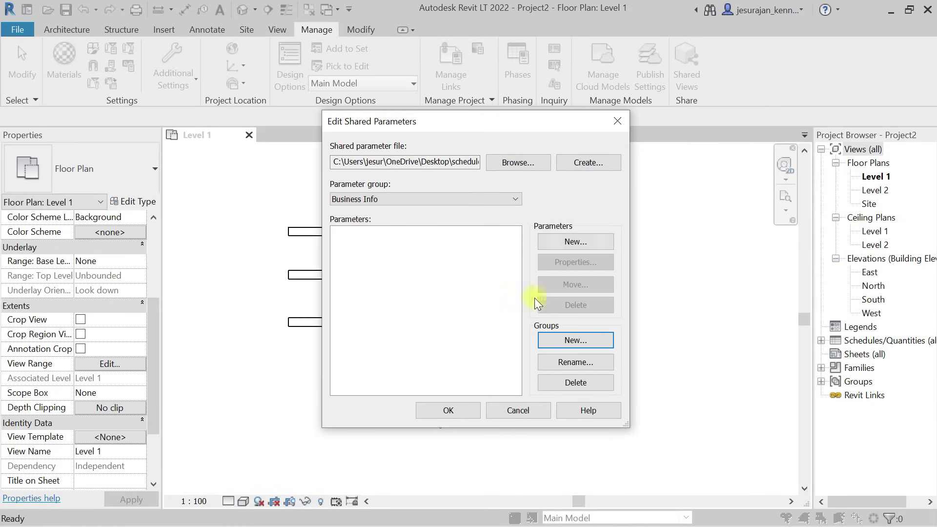
Step: Add a Company Name shared parameter of type Text in the Business Info group and accept the shared parameter edits
left_click(549, 240)
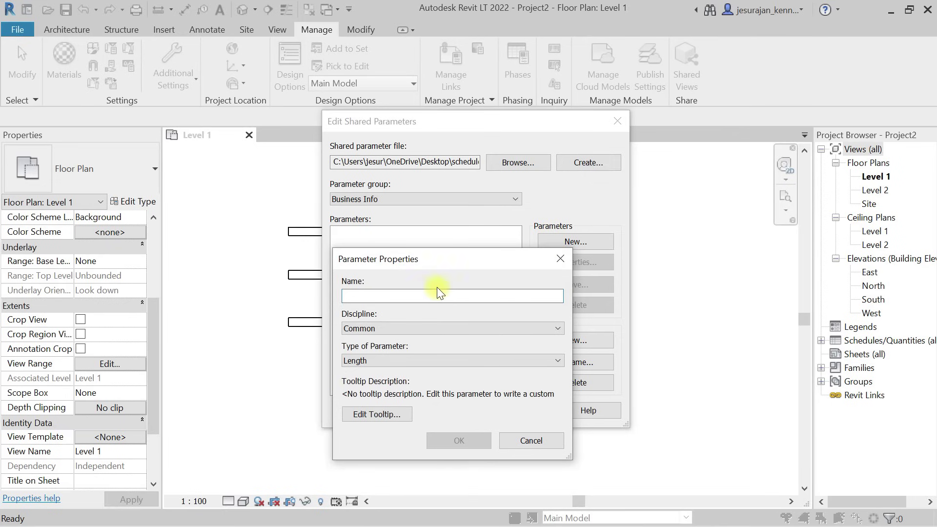
type("B")
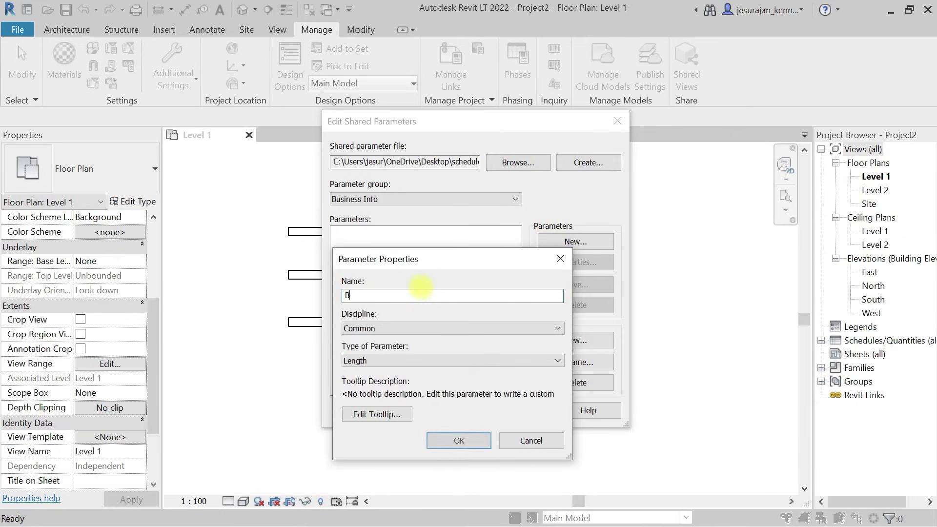
type("u")
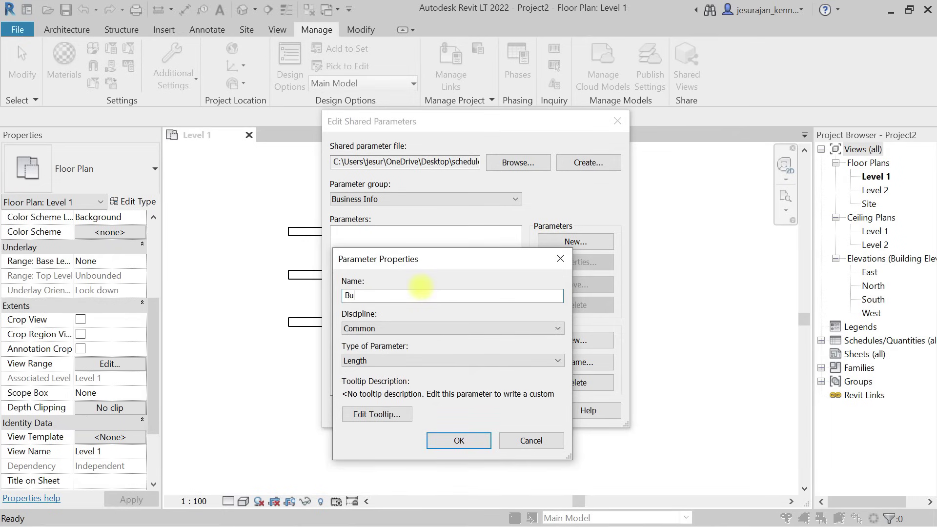
key("BackSpace")
key("BackSpace")
type("C")
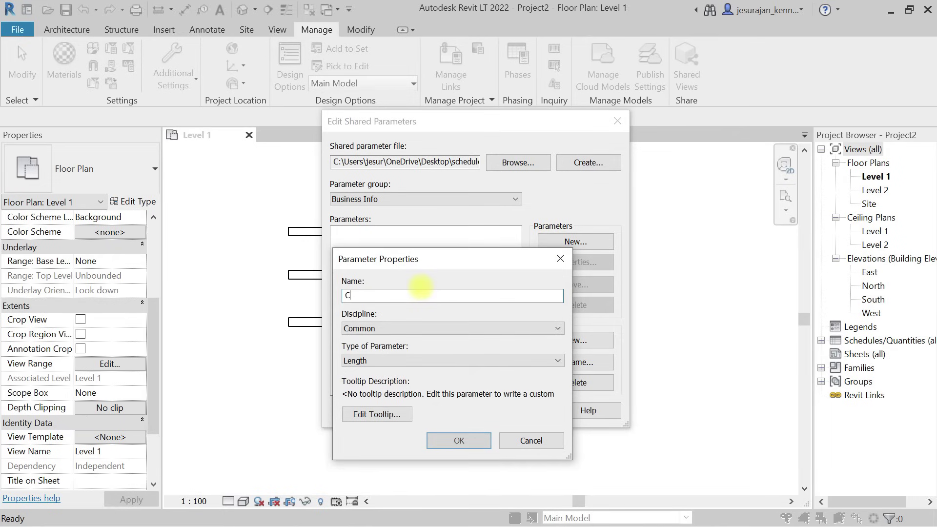
type("ompany ")
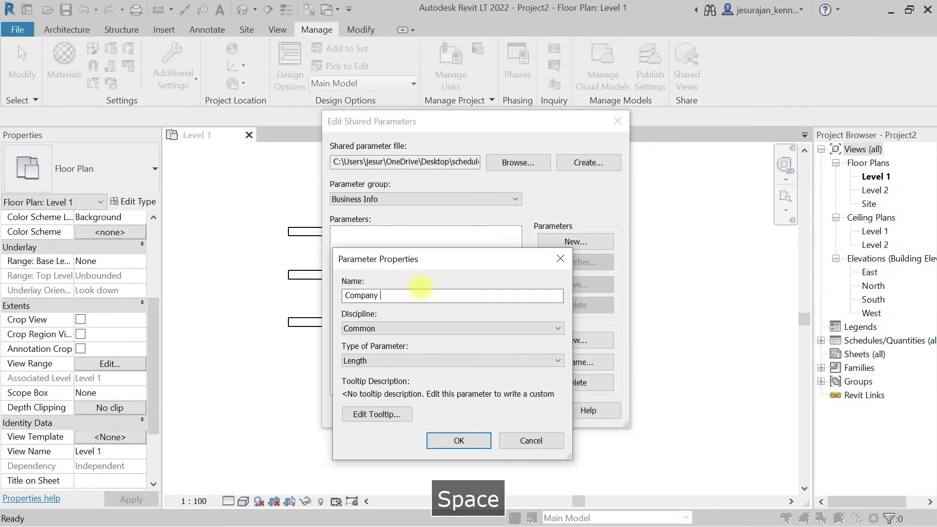
type("Name")
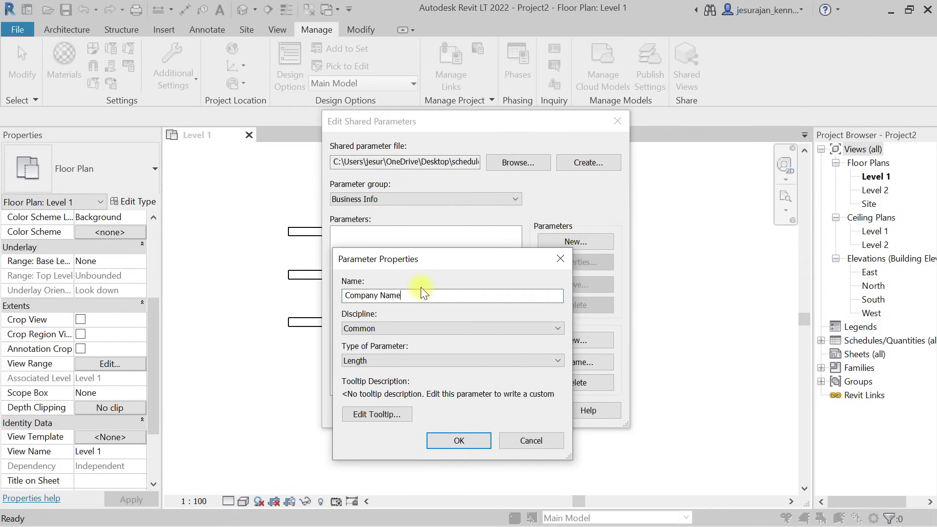
left_click(417, 326)
left_click(418, 330)
left_click(382, 361)
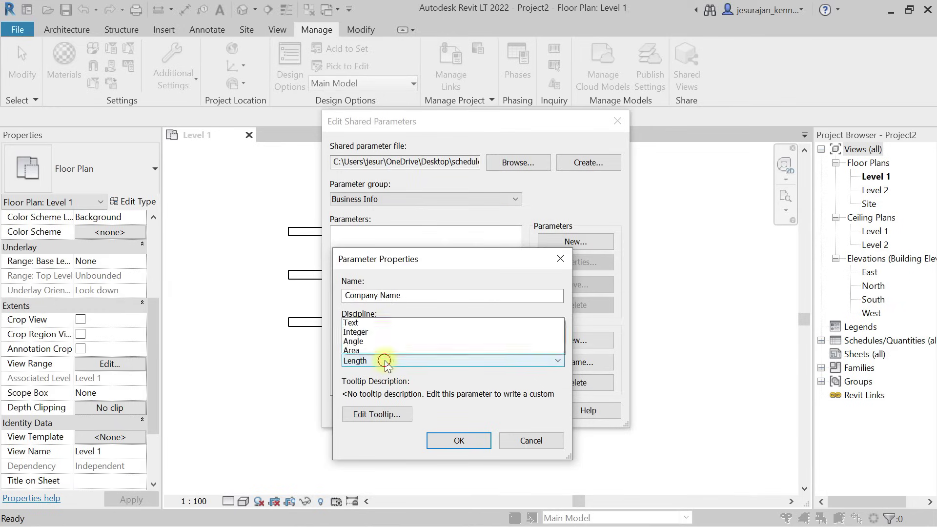
left_click(365, 164)
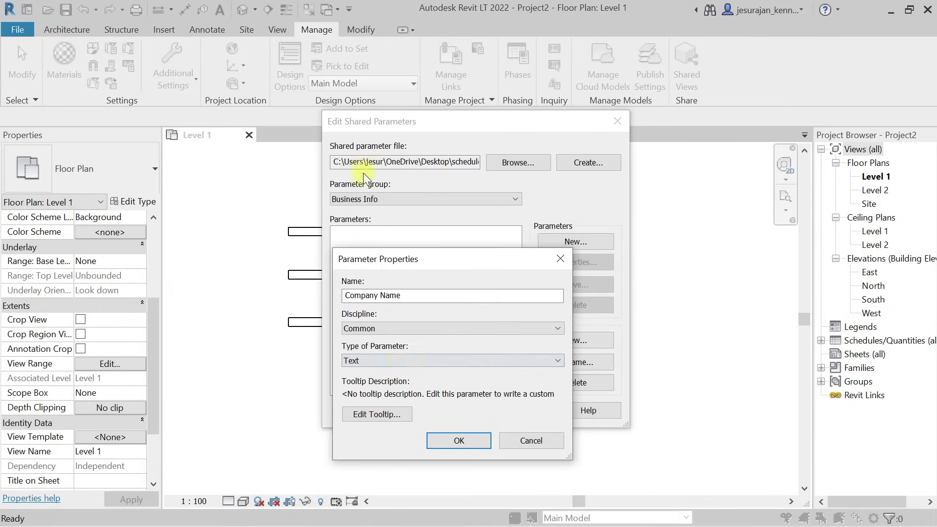
left_click(468, 439)
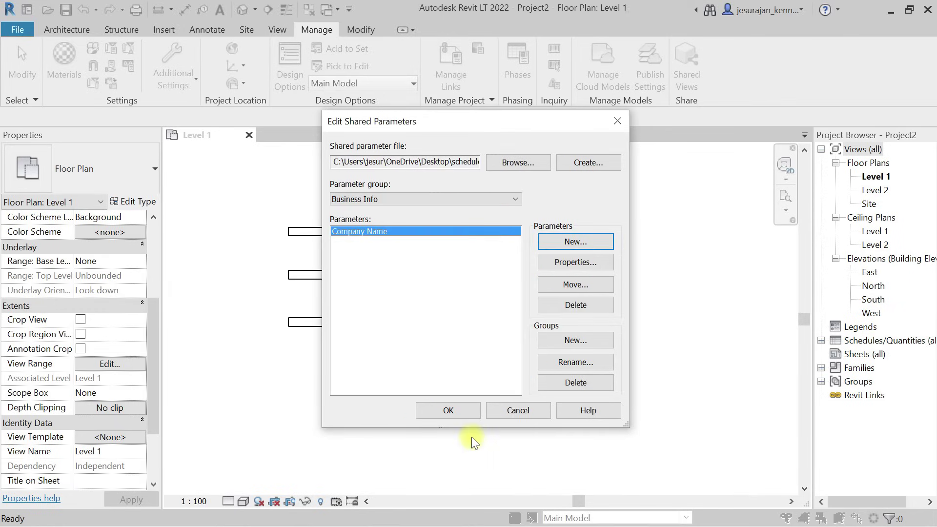
left_click(460, 409)
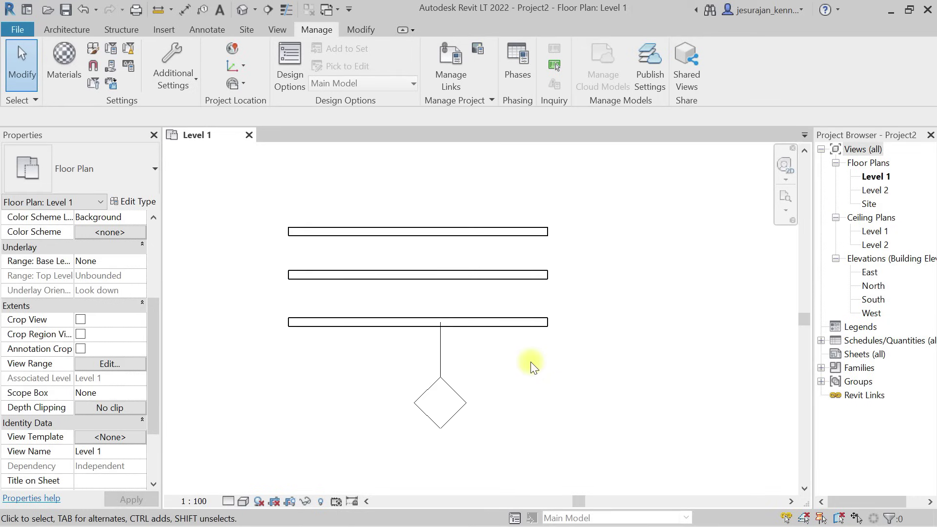
Step: Start a new project parameter as a shared parameter and select Company Name from the Business Info group
left_click(114, 48)
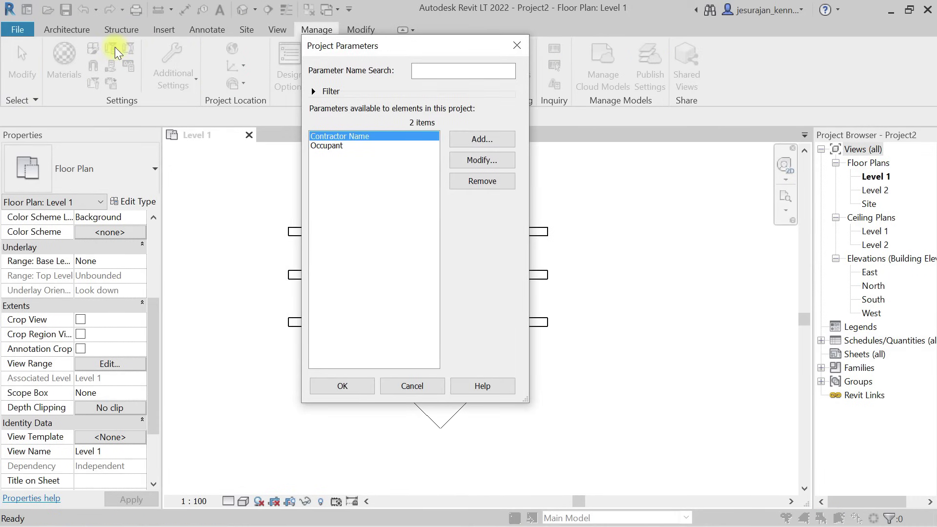
left_click(497, 141)
left_click(309, 147)
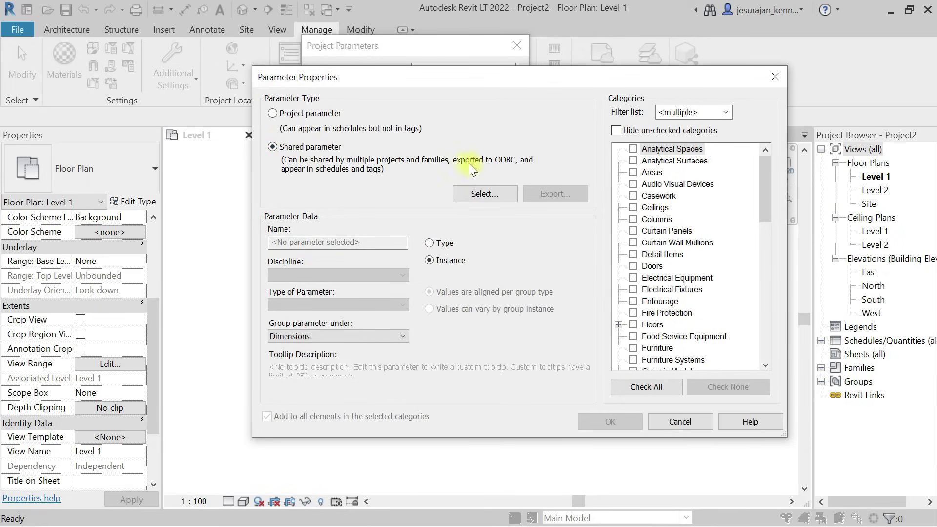
left_click(487, 193)
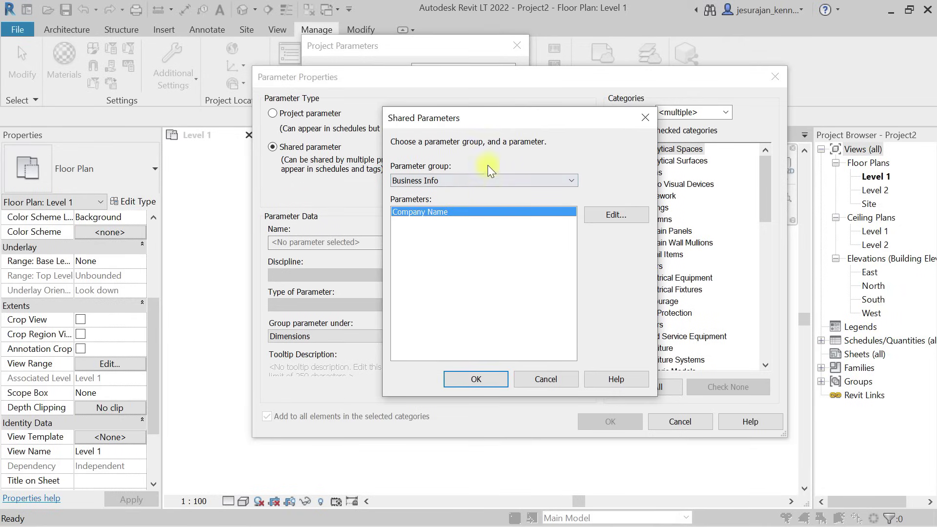
left_click(473, 180)
left_click(473, 180)
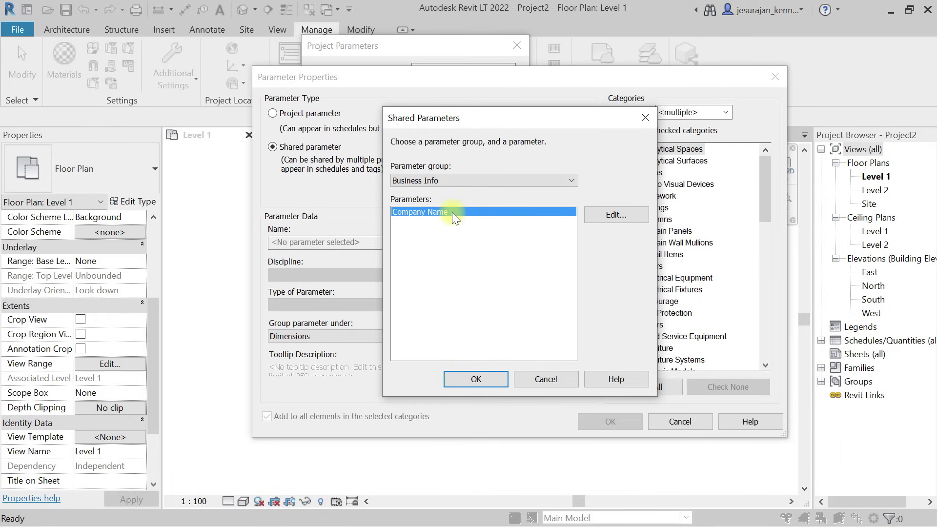
left_click(496, 378)
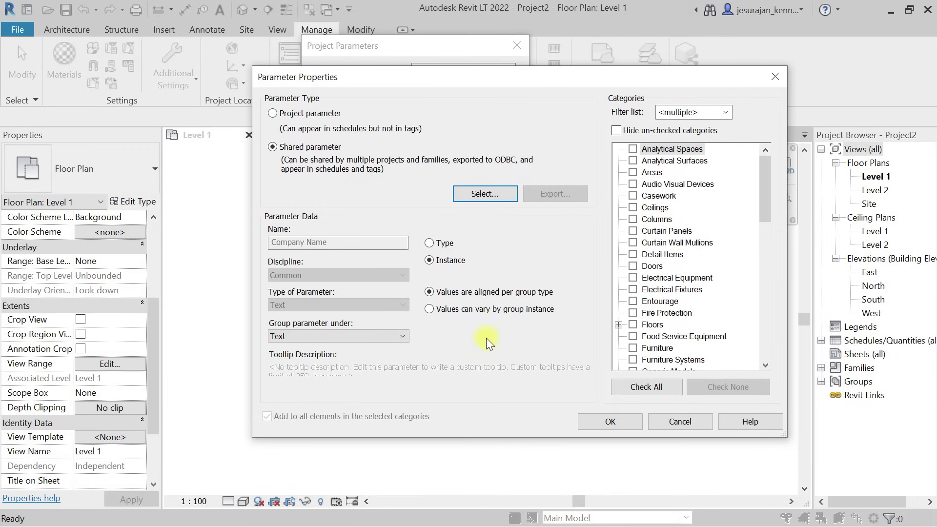
Step: Group the Company Name parameter under Data and let its values vary by group instance
left_click(334, 339)
left_click(336, 338)
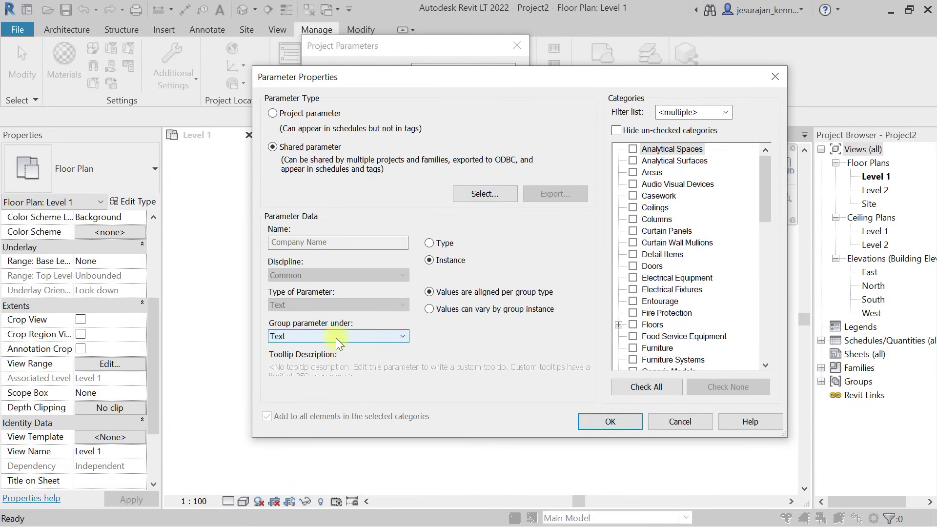
left_click(336, 338)
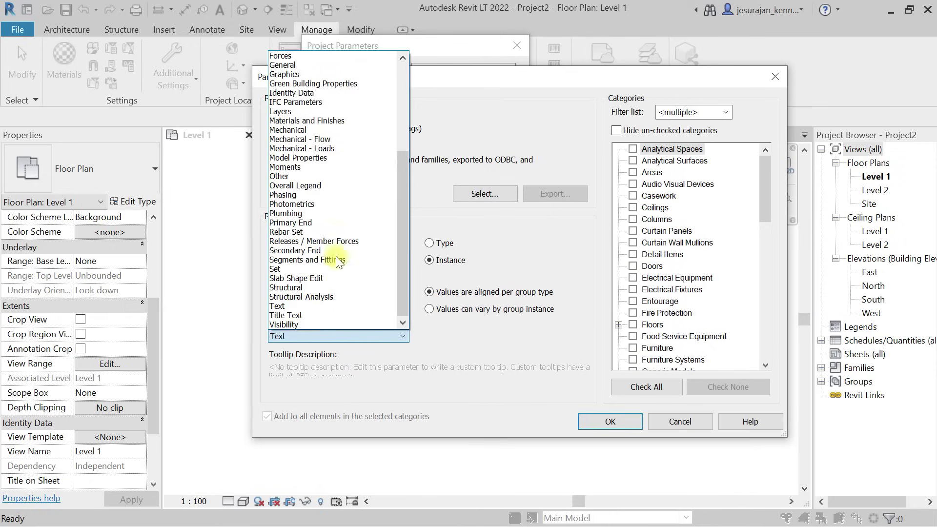
scroll(327, 166, "up", 2)
scroll(327, 166, "up", 4)
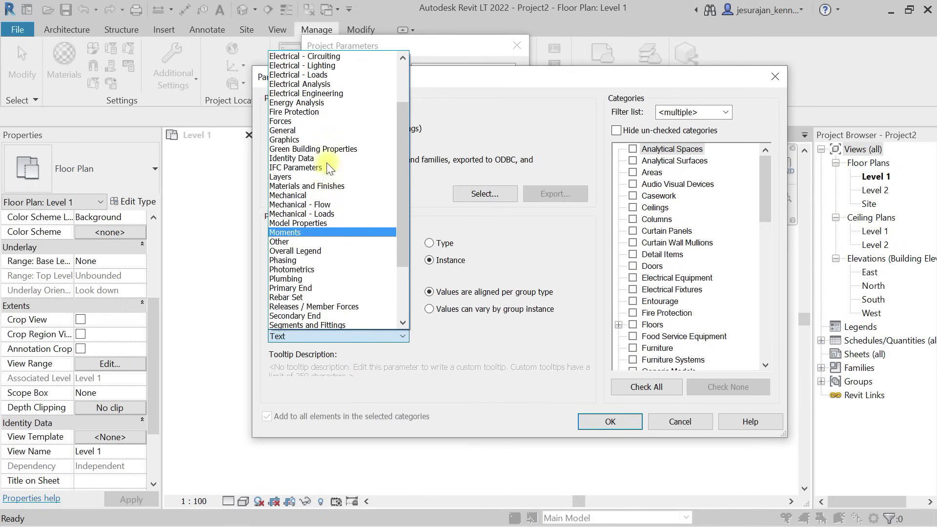
left_click(288, 103)
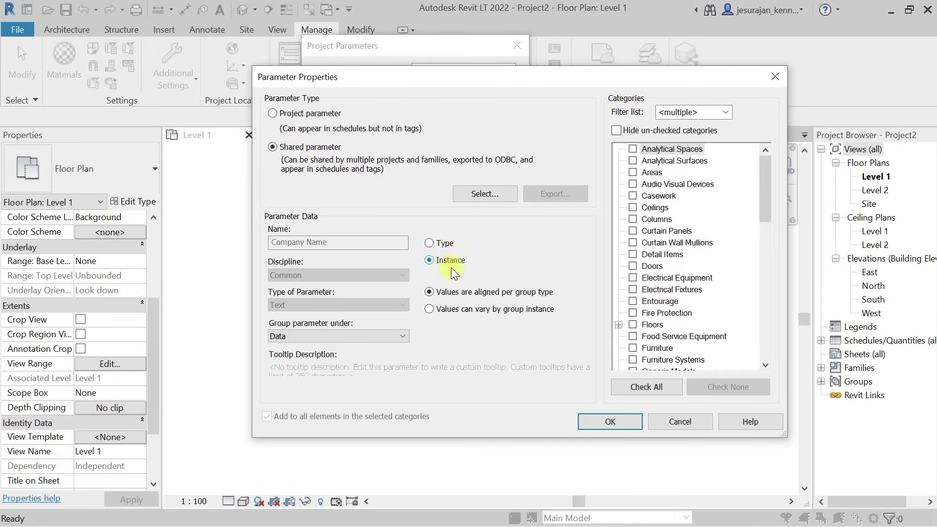
left_click(464, 316)
Step: Assign the Company Name parameter to the Walls category and accept the project parameter changes
left_click_drag(767, 180, 761, 324)
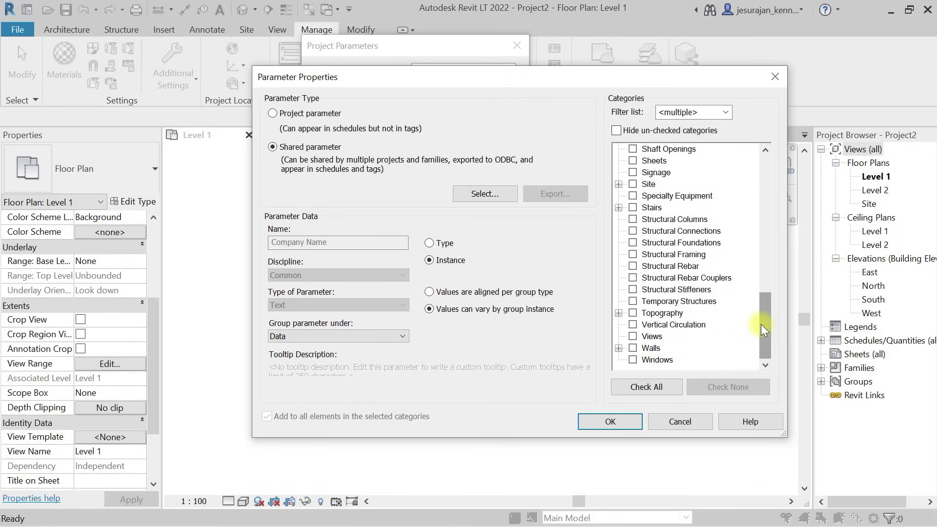
left_click(632, 349)
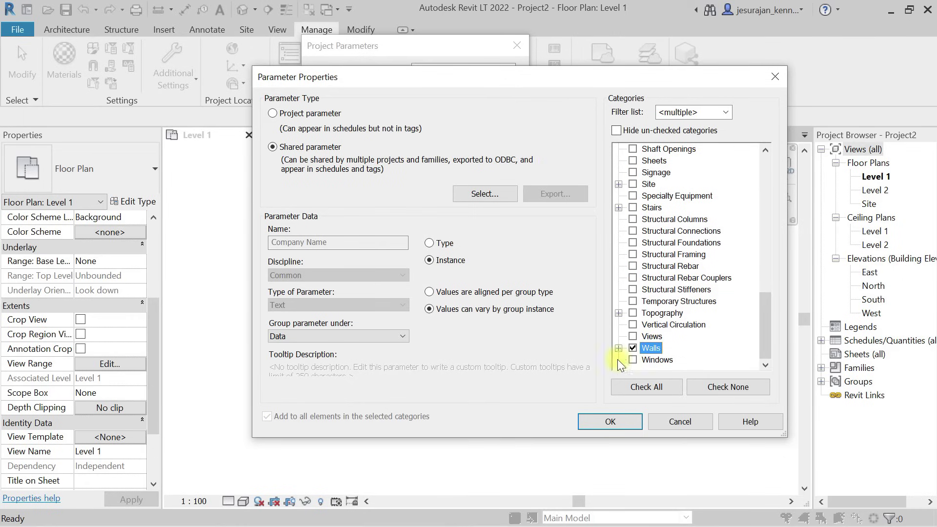
left_click(634, 419)
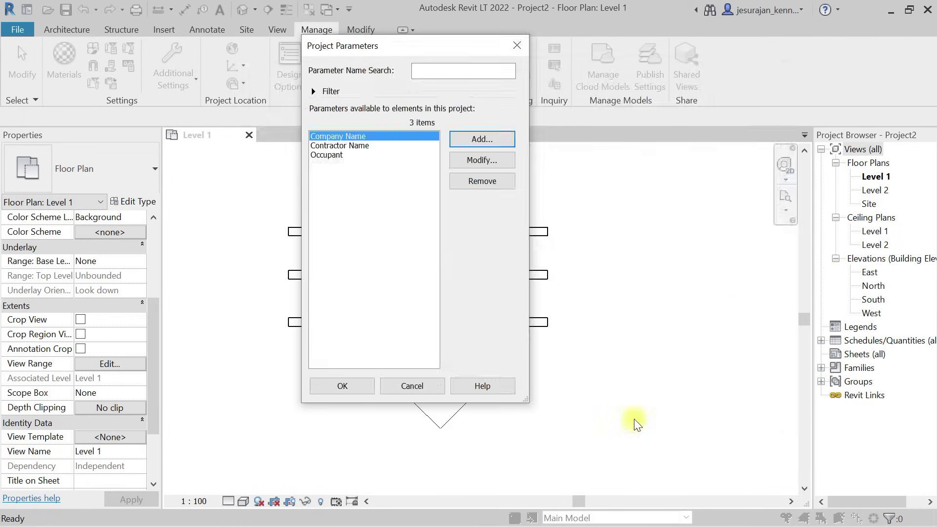
left_click(357, 384)
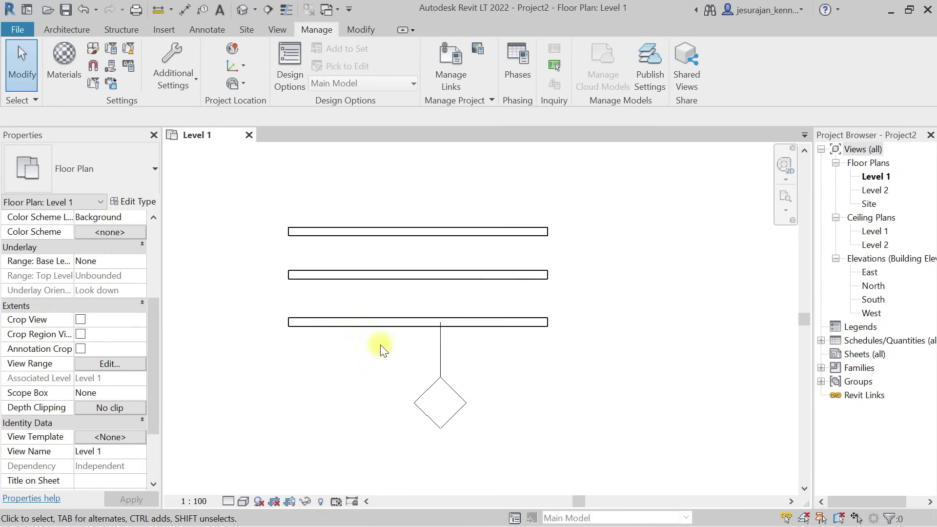
Step: Widen the wall's property list and value column, and set the lowest wall's Company Name to 123
scroll(380, 347, "down", 2)
scroll(155, 331, "down", 3)
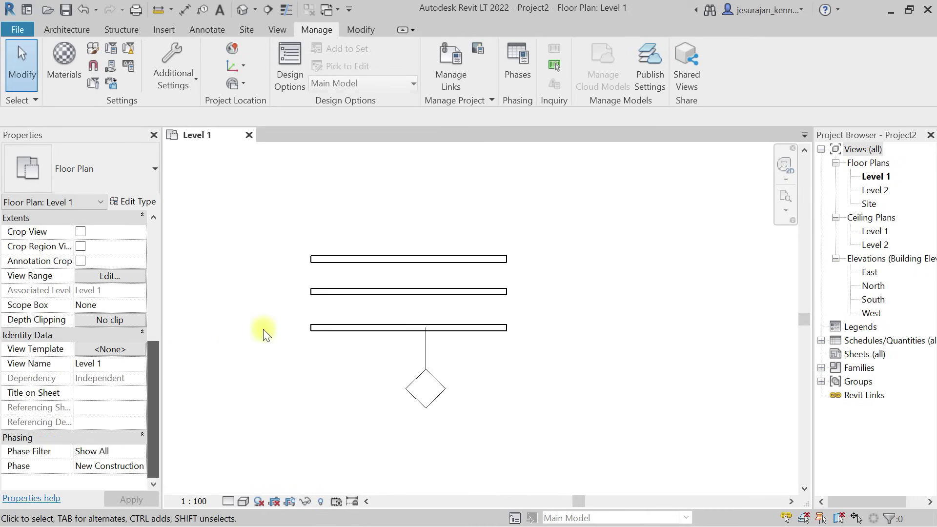
left_click(344, 326)
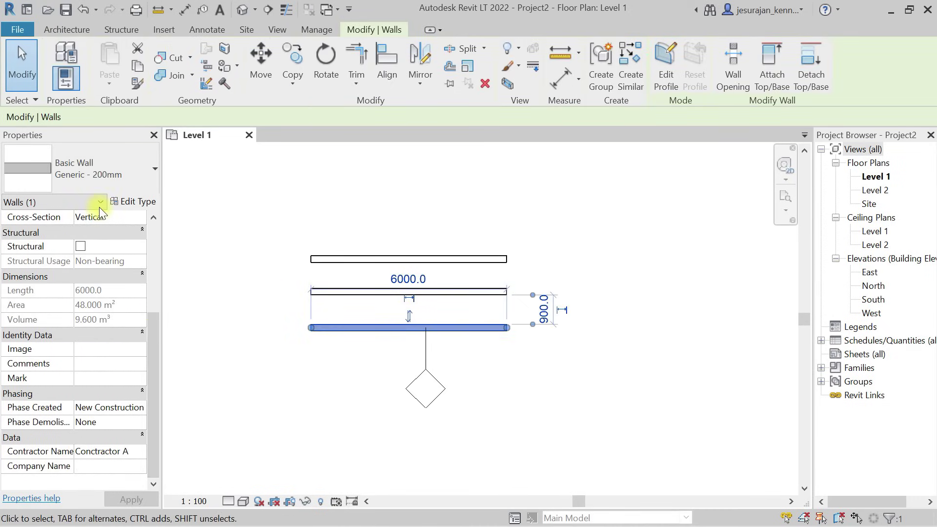
left_click_drag(75, 266, 125, 267)
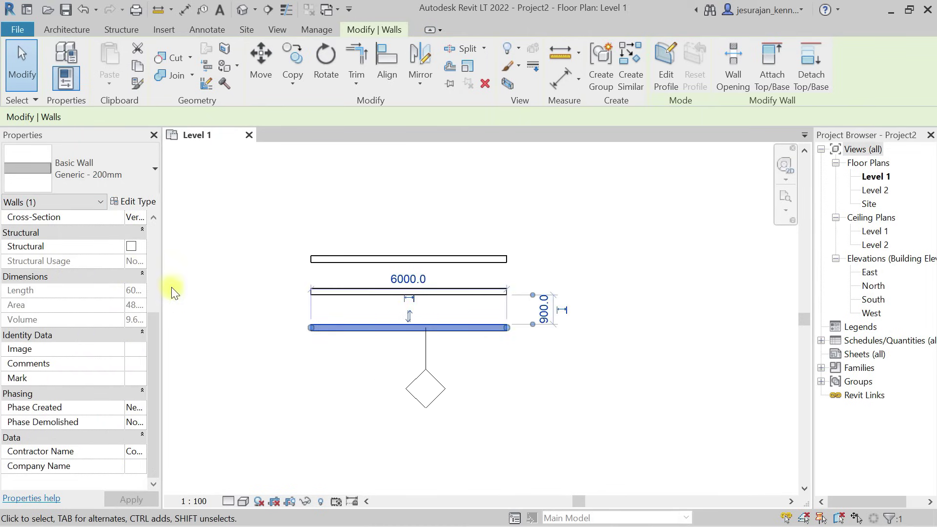
left_click_drag(162, 283, 266, 283)
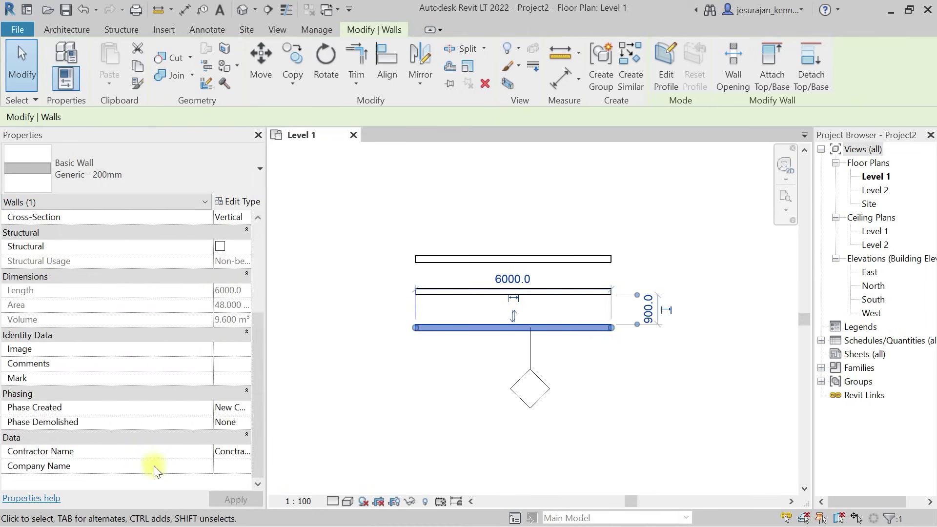
left_click_drag(214, 467, 80, 468)
left_click(116, 467)
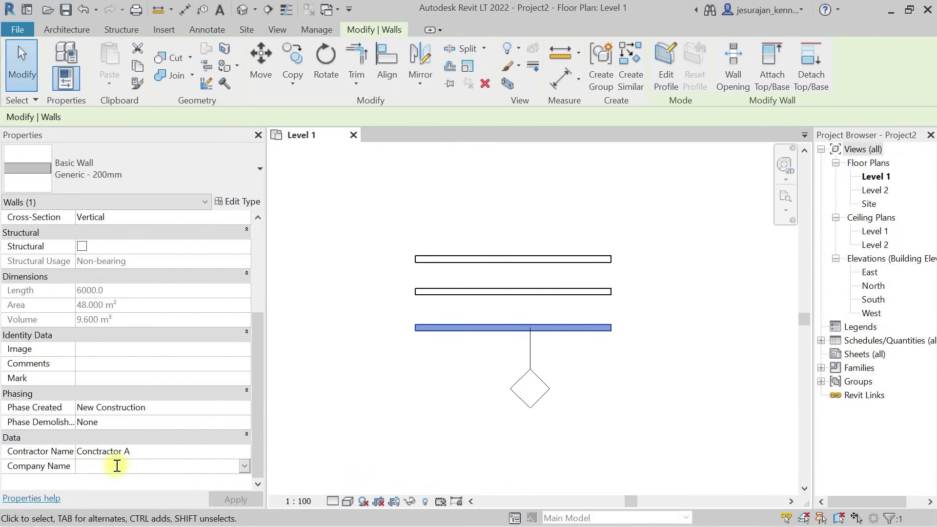
type("123")
key("Return")
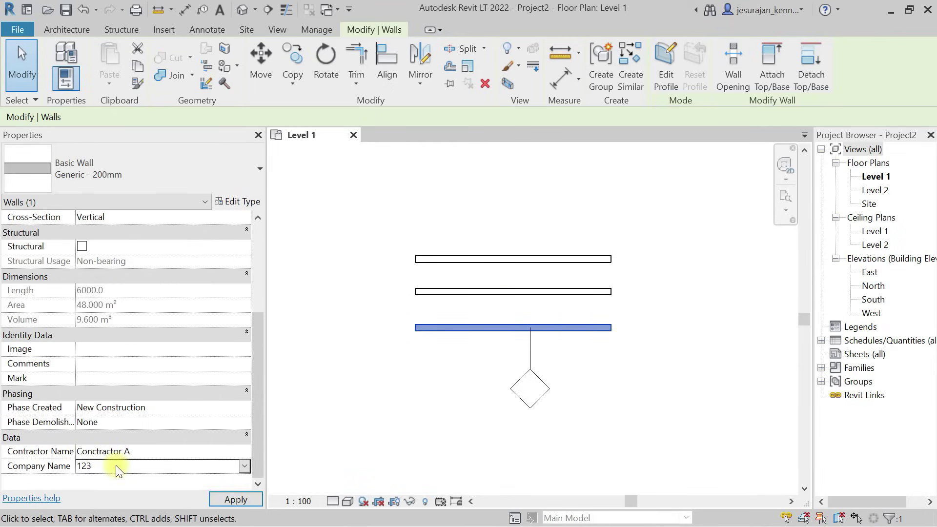
left_click(387, 403)
Step: Set the middle wall's Company Name to 456
left_click(446, 291)
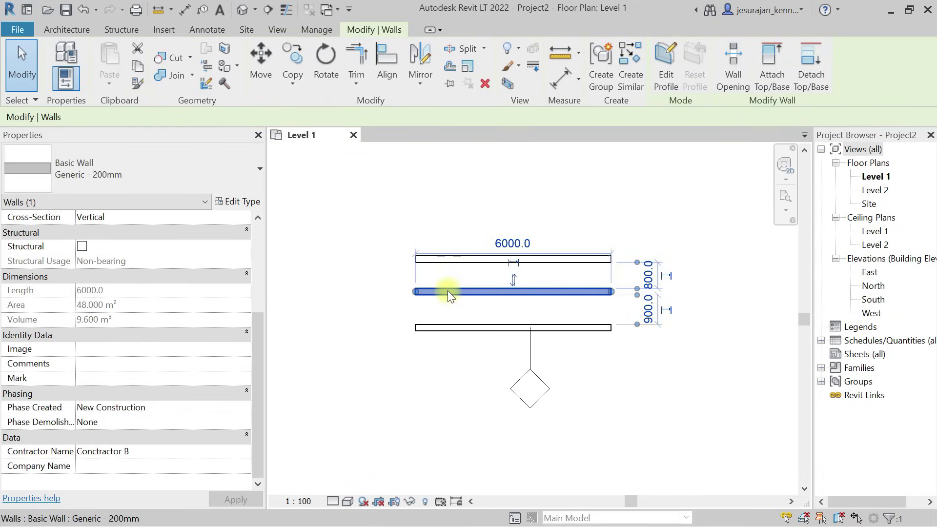
left_click(133, 465)
type("456")
key("Return")
left_click(357, 385)
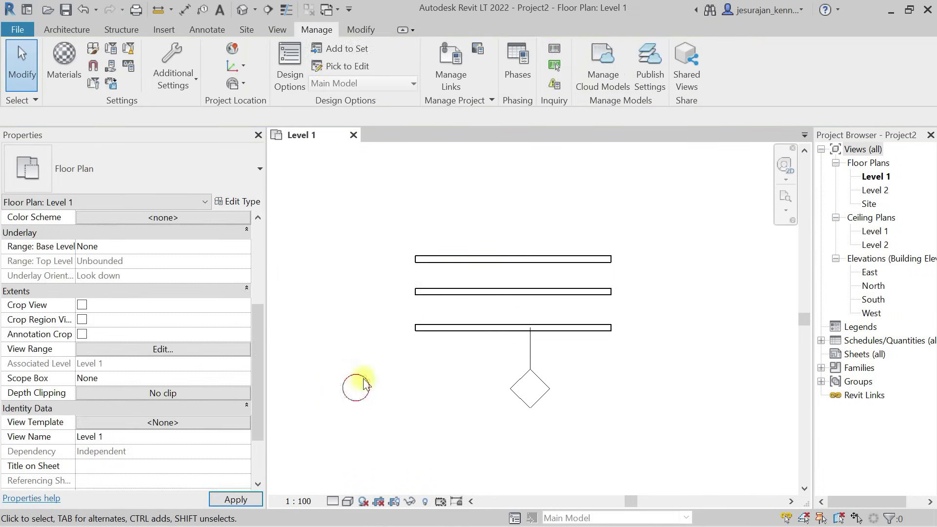
Step: Set the uppermost wall's Company Name to 789
left_click(431, 259)
left_click(104, 467)
type("789")
key("Return")
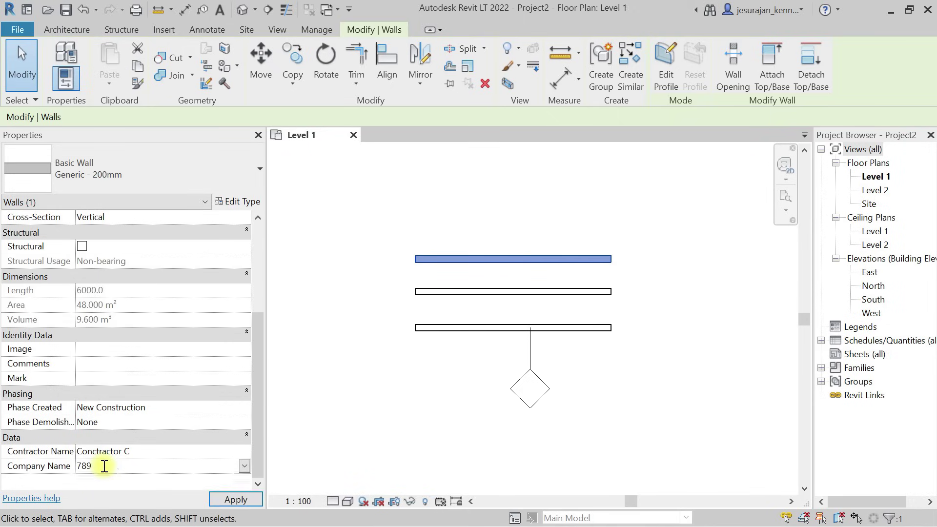
left_click(358, 404)
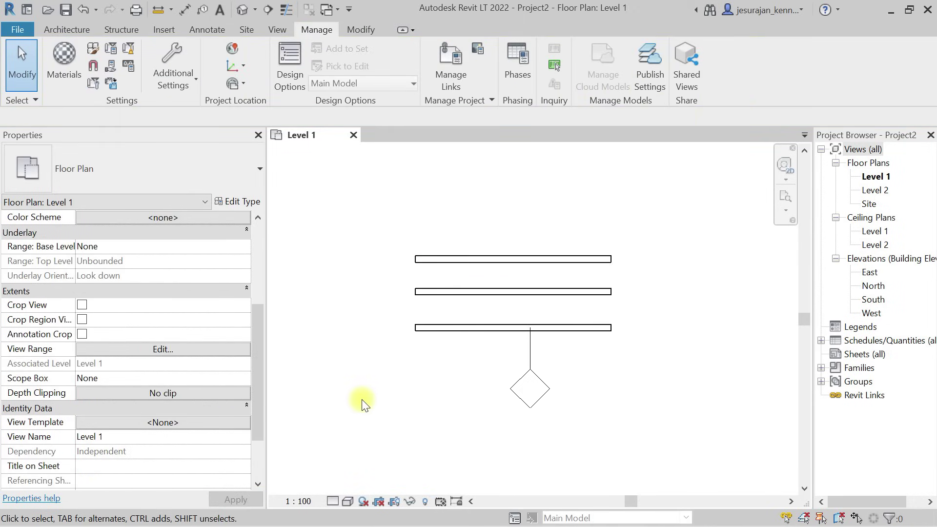
Step: Open the family of the wall tag attached to the lowest wall for editing
left_click(532, 371)
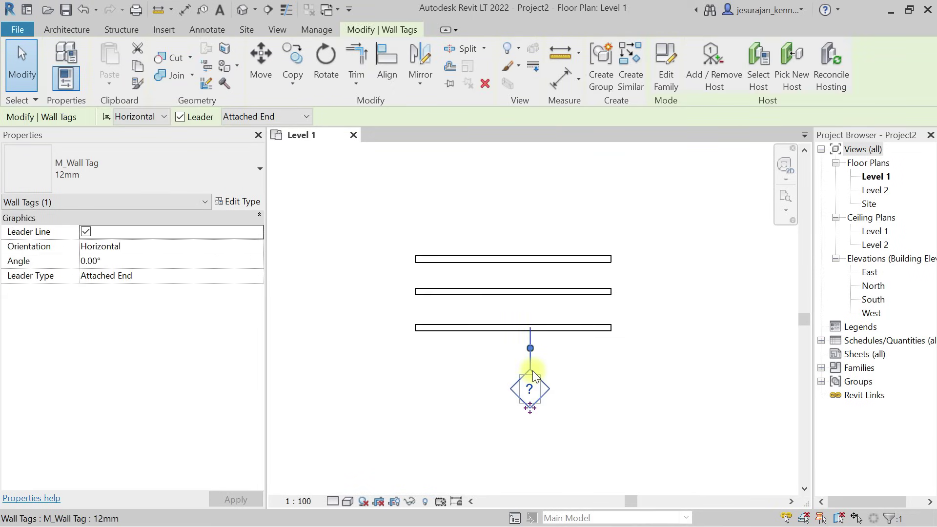
left_click(596, 404)
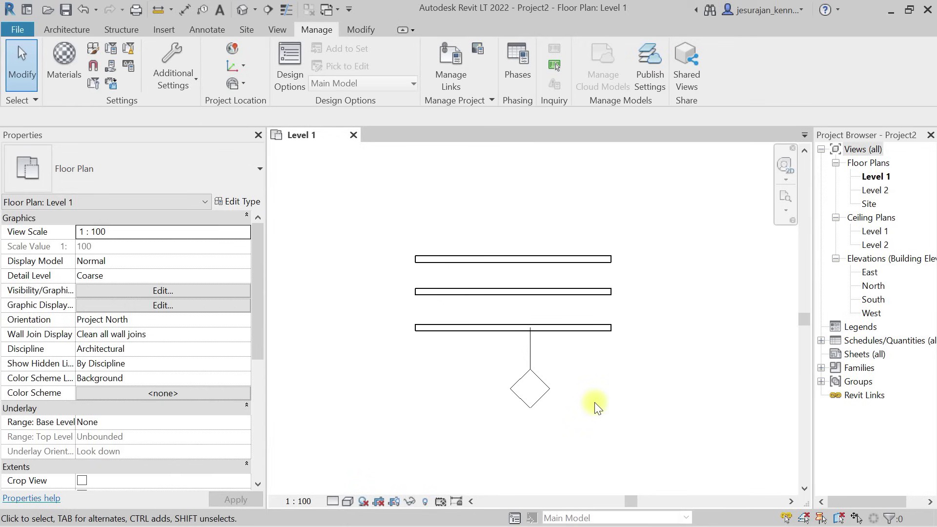
left_click(531, 336)
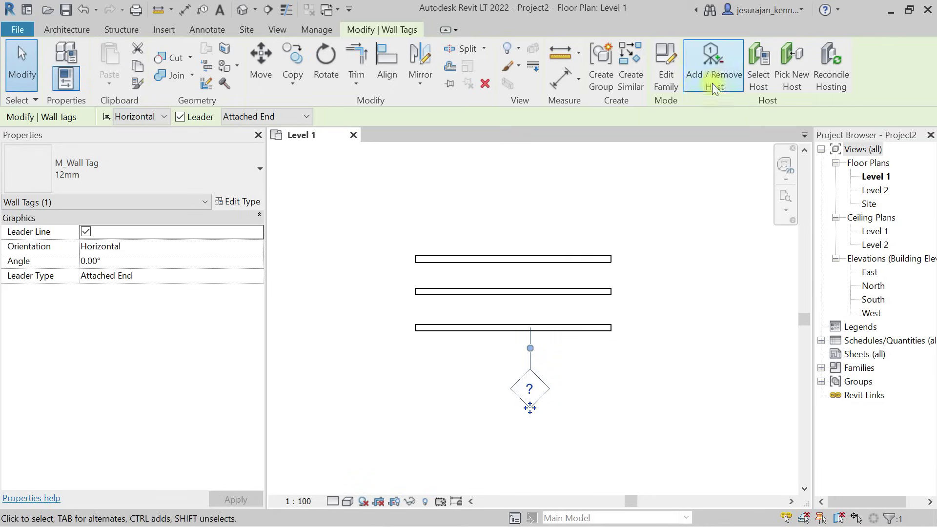
left_click(664, 77)
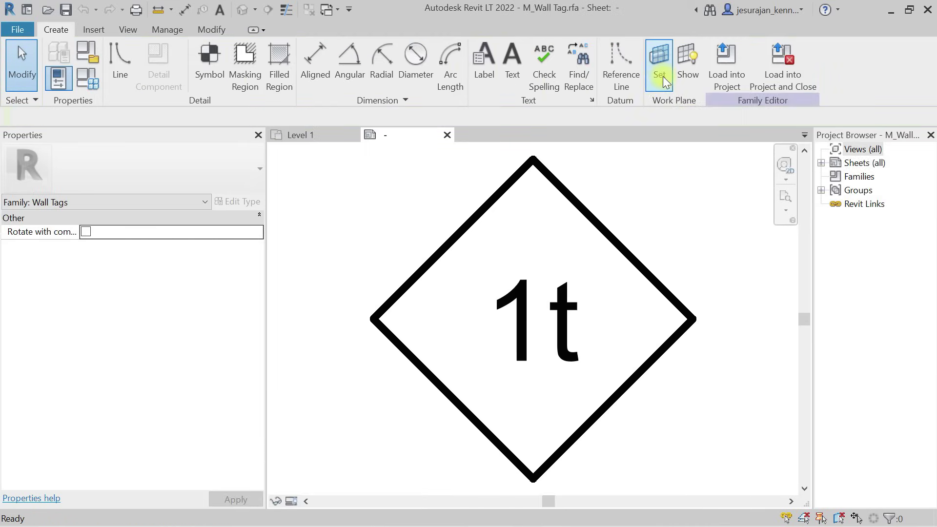
Step: Edit the tag's 1t label and remove the Type Mark parameter from it
left_click(543, 294)
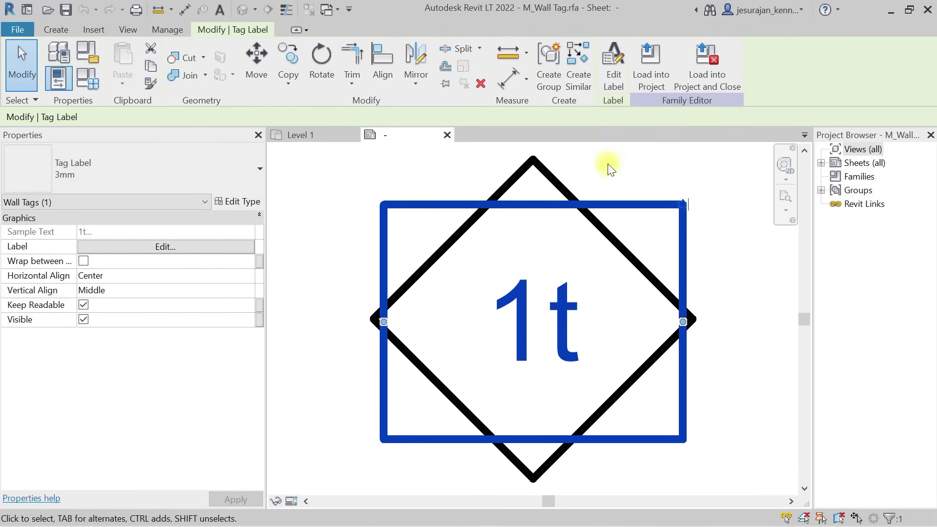
left_click(613, 80)
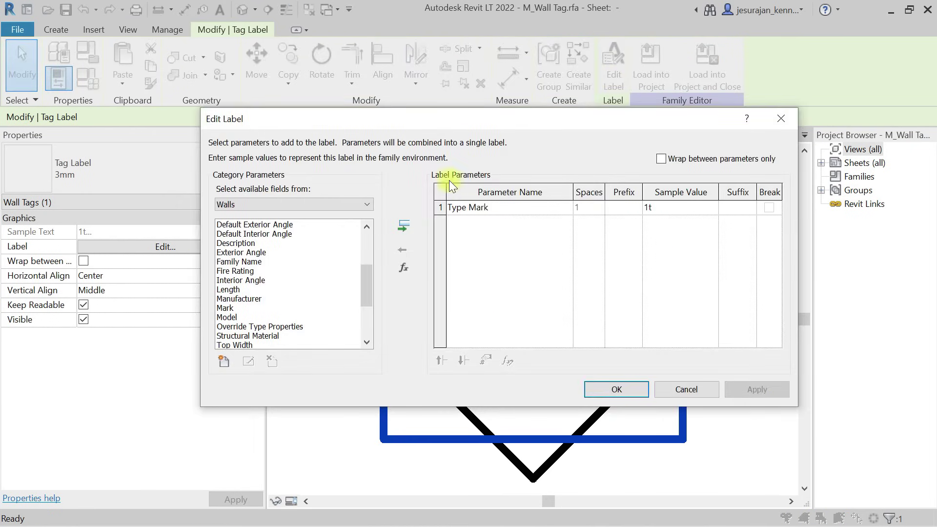
left_click(441, 207)
left_click(404, 247)
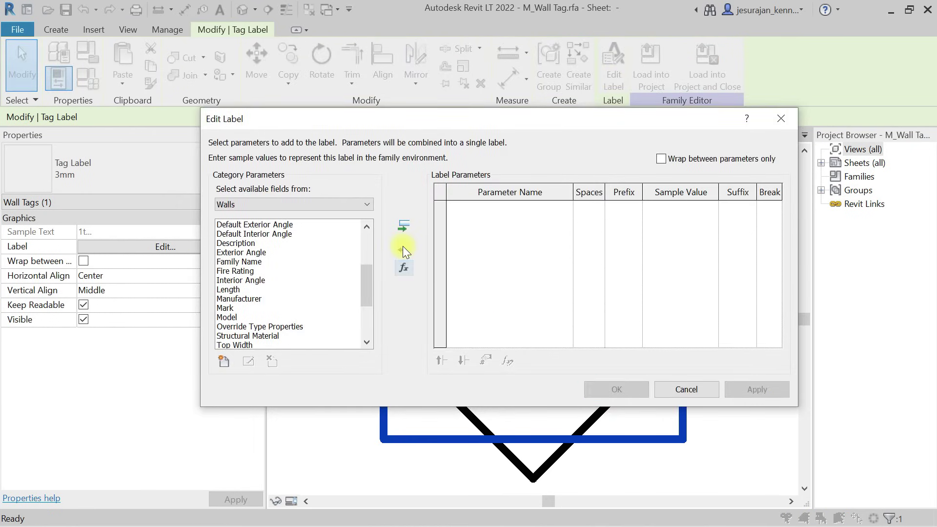
Step: Look through the available wall category parameters for the custom name parameters
left_click_drag(368, 282, 364, 248)
left_click(234, 281)
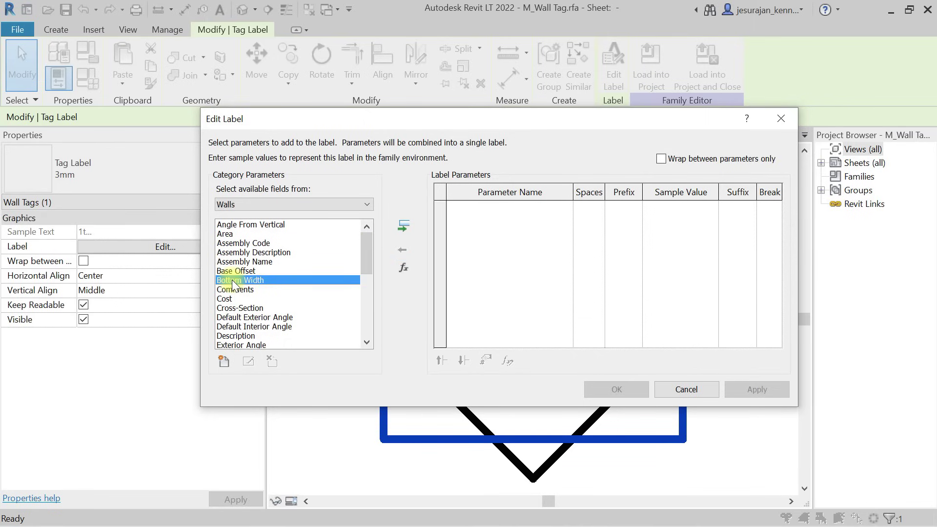
key("Down")
key("Down")
key("Down")
scroll(253, 265, "down", 2)
scroll(253, 266, "down", 2)
scroll(253, 264, "down", 3)
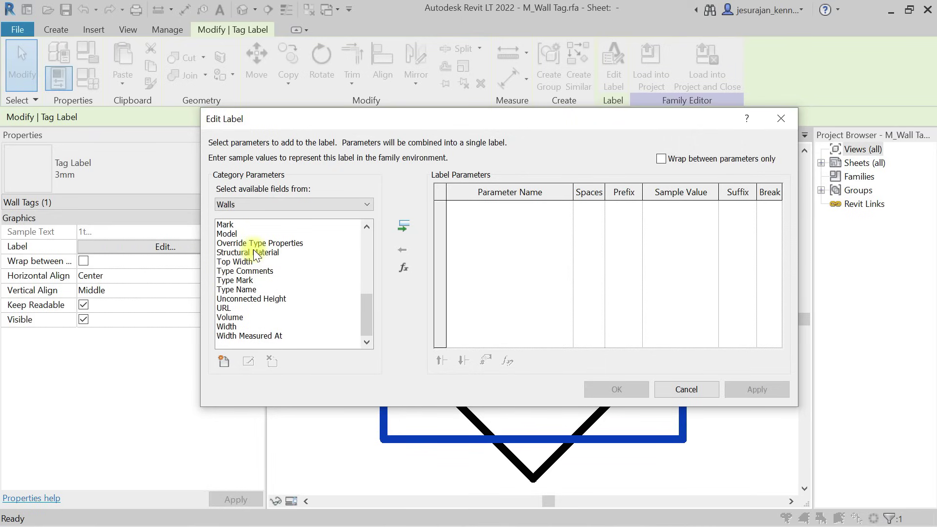
left_click(253, 252)
key("b")
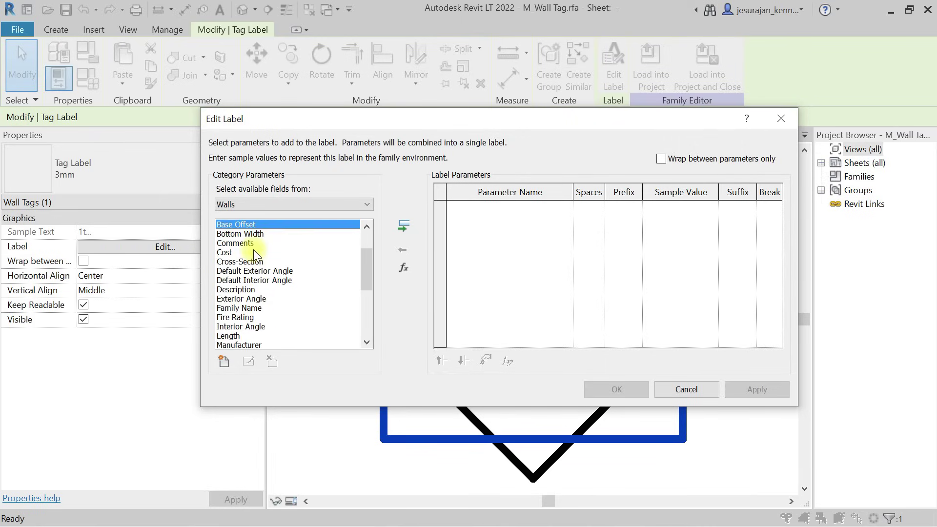
key("Down")
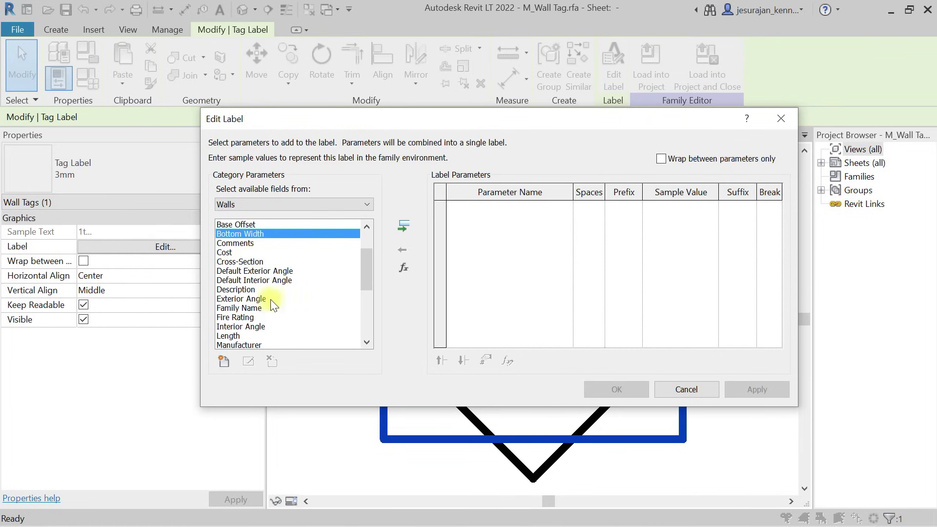
left_click_drag(368, 273, 363, 315)
Step: Add the shared parameter Company Name from the Business Info group to the tag's available category parameters
left_click(224, 362)
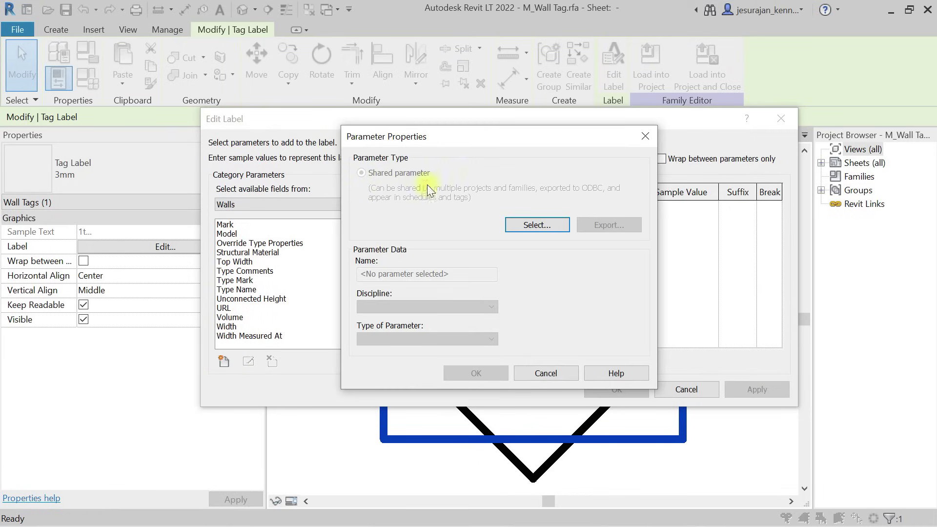
left_click(537, 225)
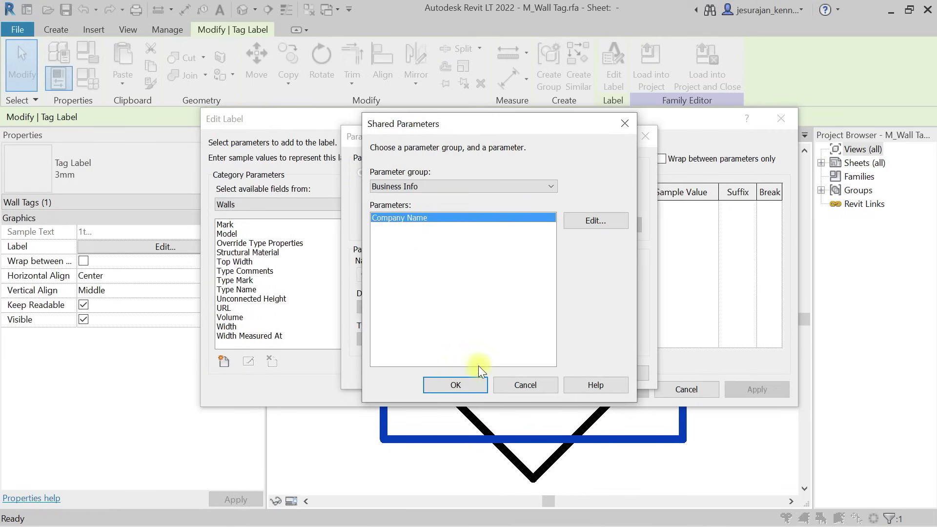
left_click(474, 382)
left_click(488, 379)
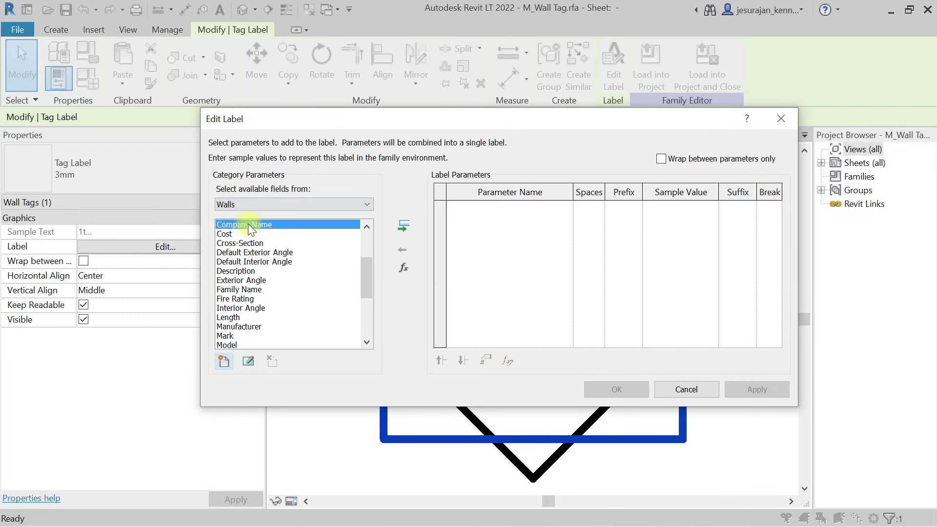
Step: Add Company Name to the tag label's parameters and accept the label edit
left_click(402, 227)
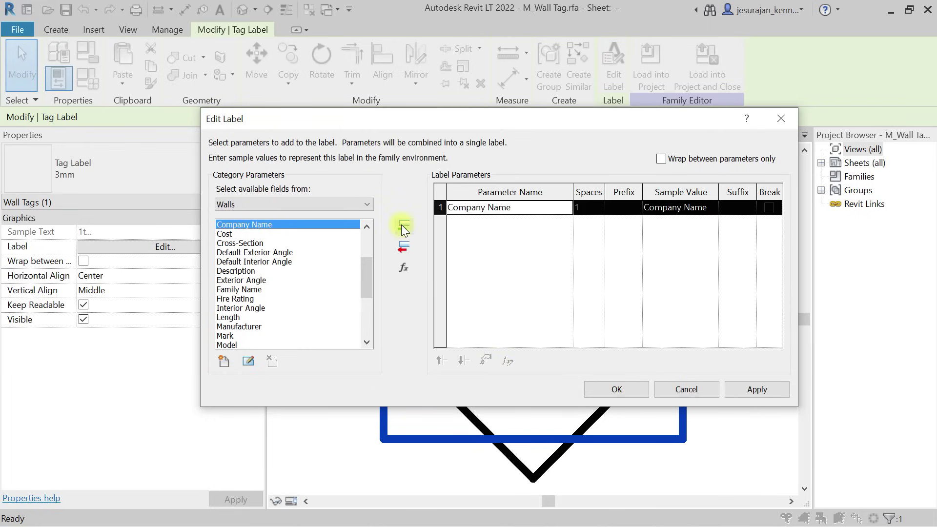
left_click(616, 389)
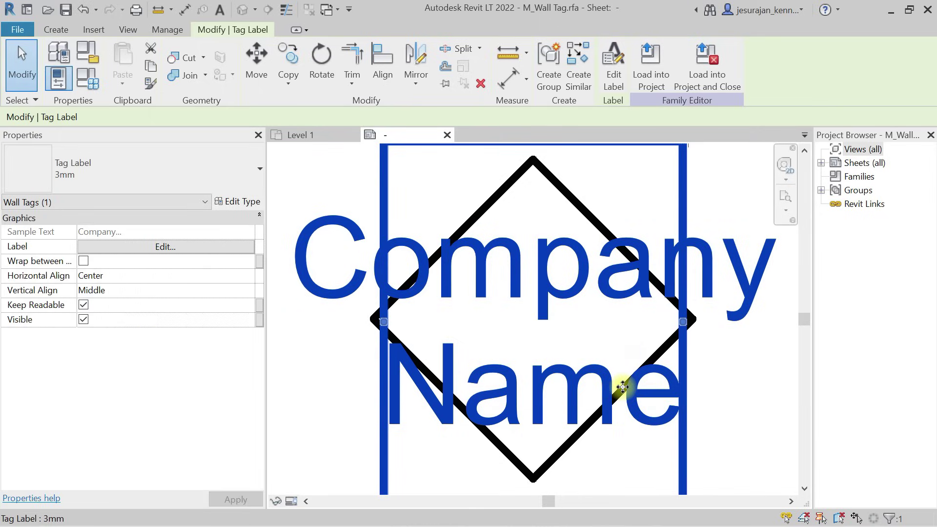
scroll(491, 249, "down", 3)
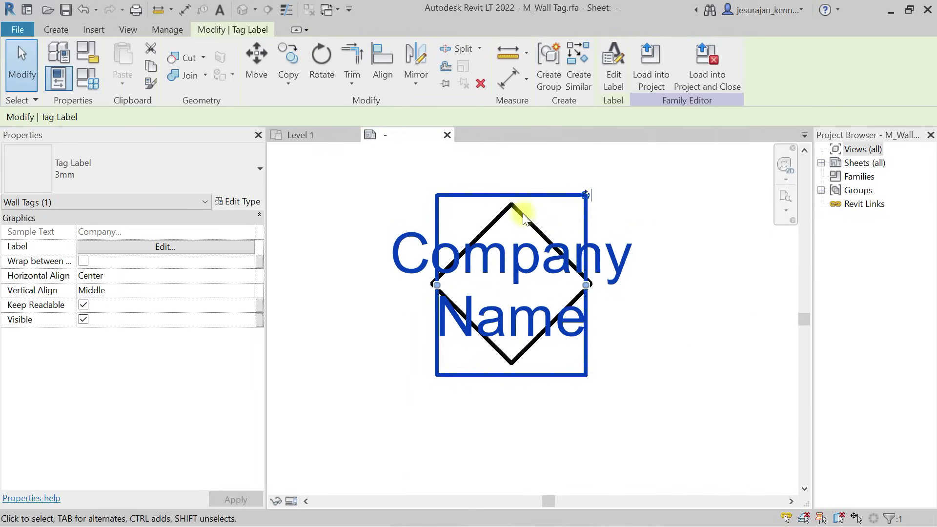
Step: Delete the chain of four lines forming the diamond outline around the tag label
key("Tab")
key("Tab")
left_click(520, 217)
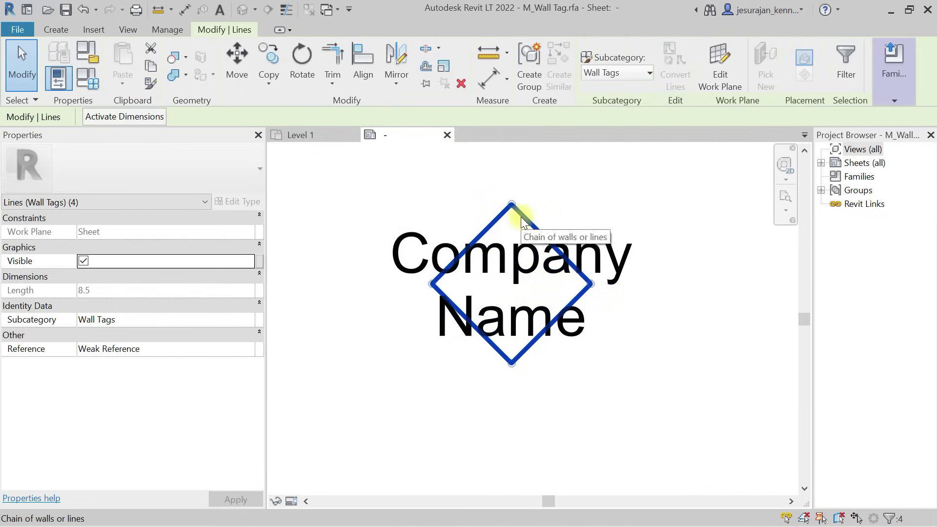
key("Delete")
Step: Widen the tag label's text box so that Company Name fits on one line
left_click(412, 312)
scroll(412, 312, "down", 3)
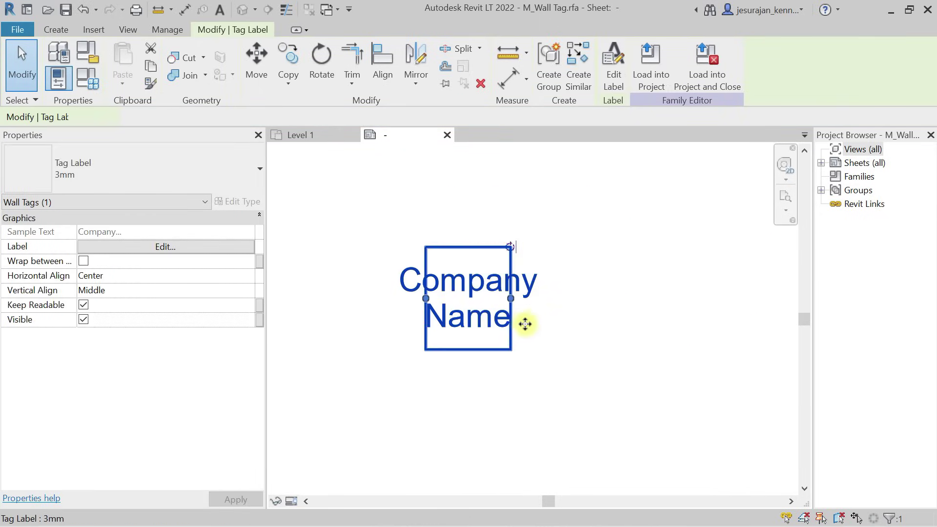
left_click_drag(511, 299, 634, 298)
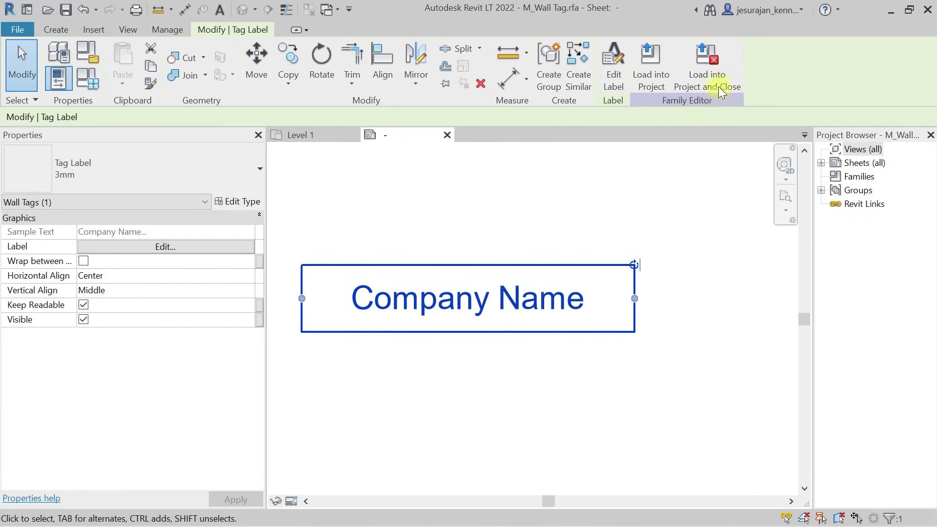
Step: Load the wall tag family into the project and close it without saving, overwriting the existing version
left_click(707, 72)
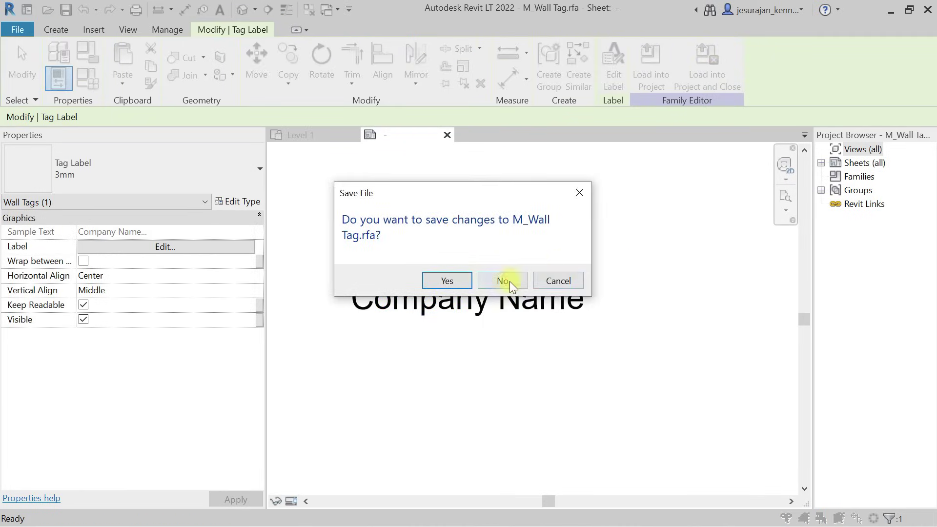
left_click(507, 280)
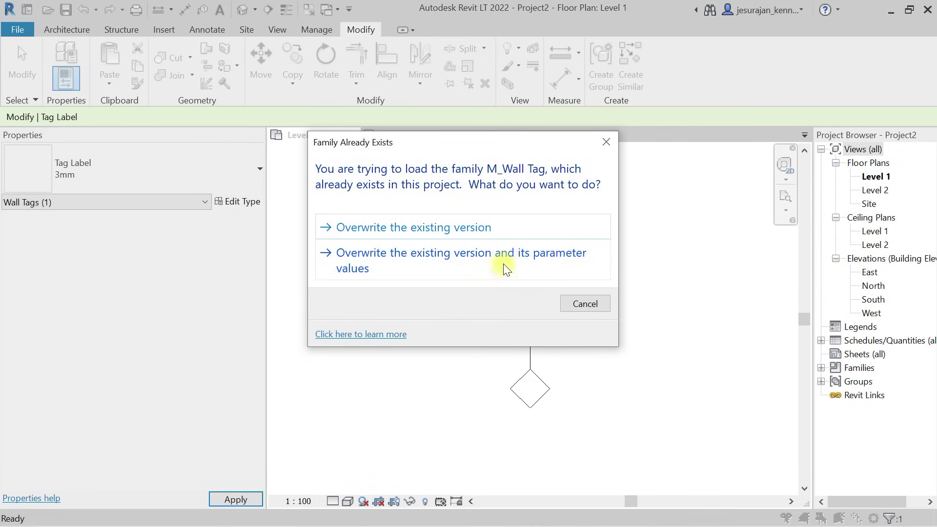
left_click(479, 226)
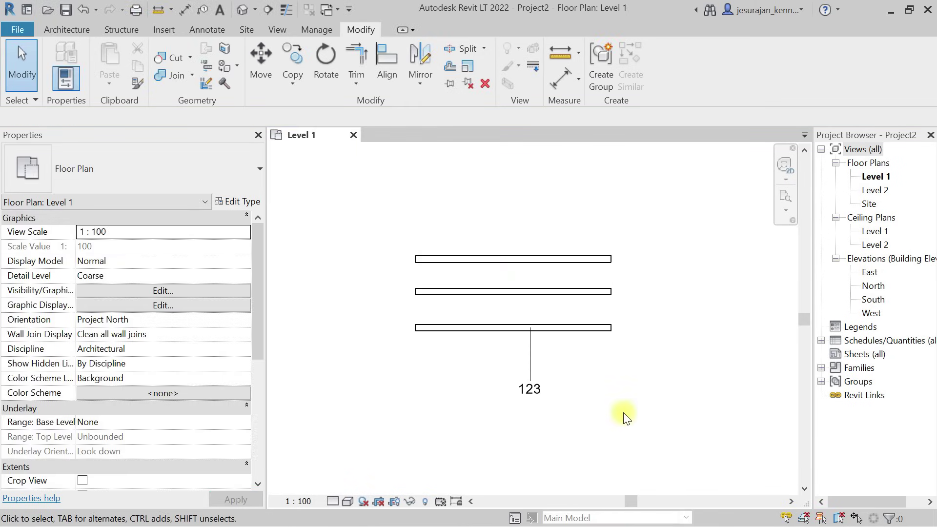
Step: Tag the middle and upper walls by category with the updated wall tag
left_click(536, 384)
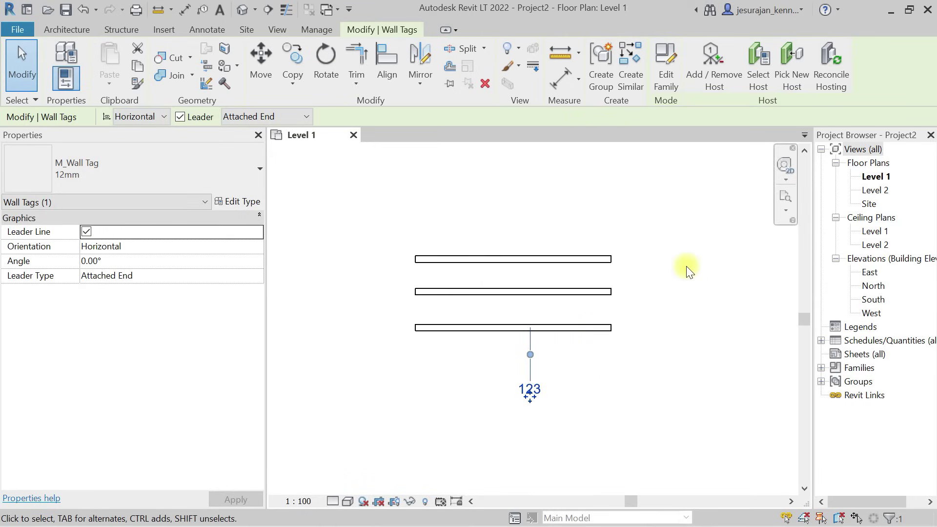
key("t")
key("g")
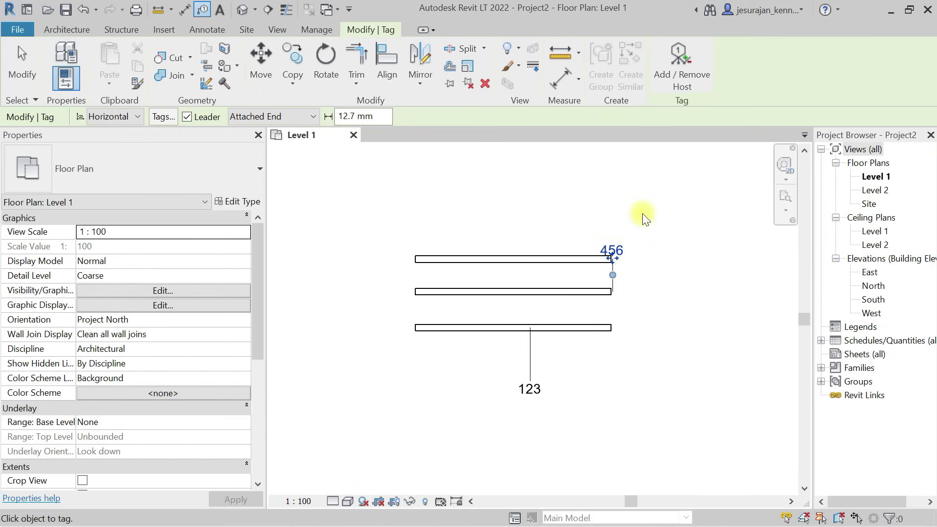
left_click(560, 254)
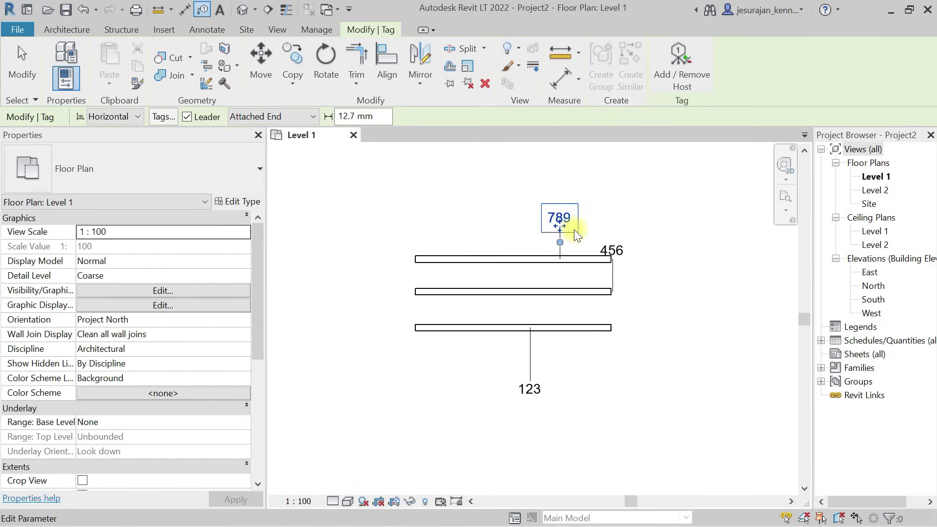
key("Escape")
key("Escape")
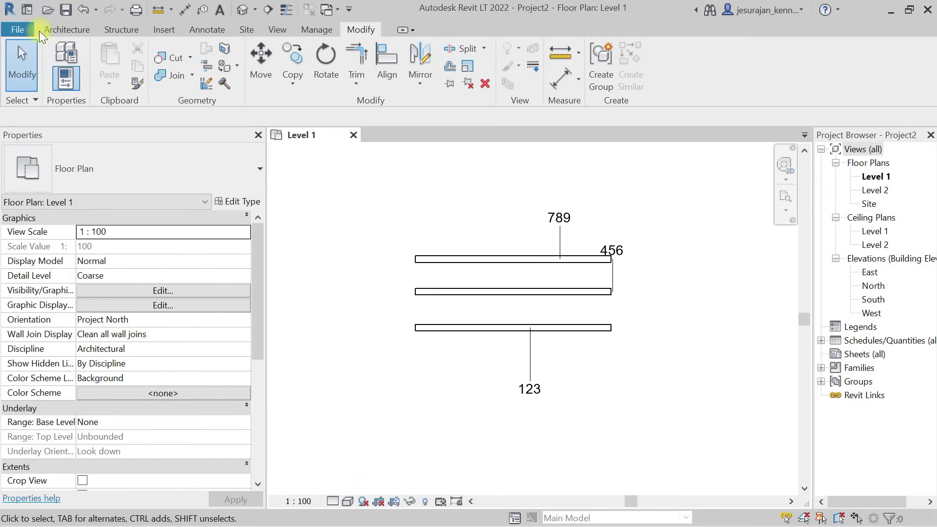
Step: Create a new project from the DefaultMetric template
left_click(21, 28)
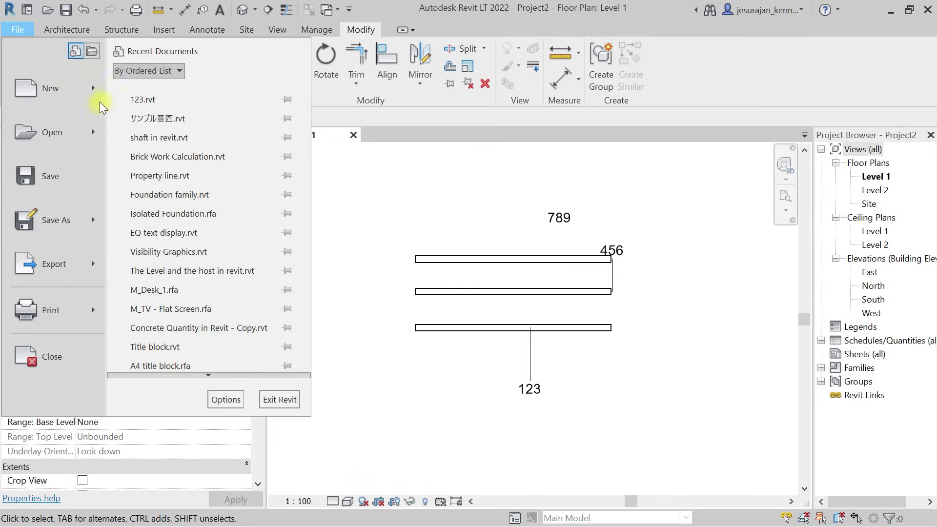
mouse_move(97, 100)
left_click(186, 95)
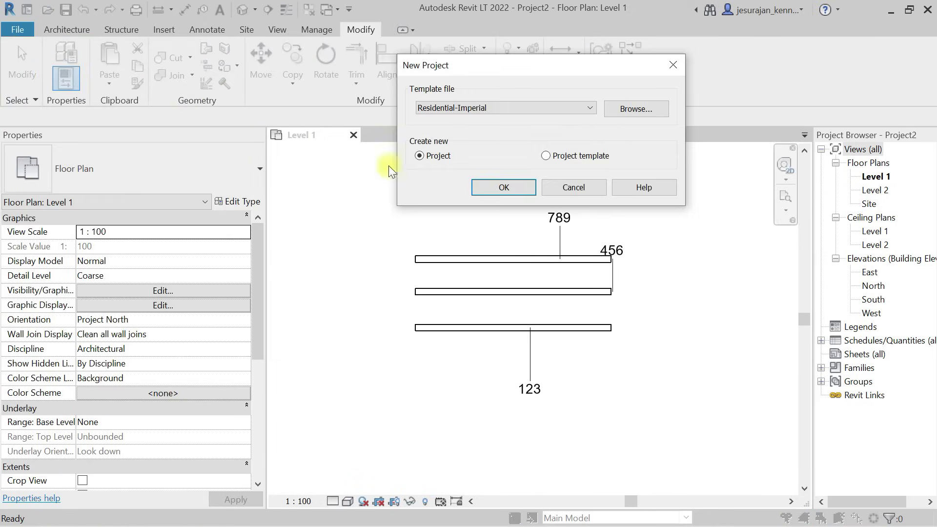
left_click(511, 111)
left_click(493, 155)
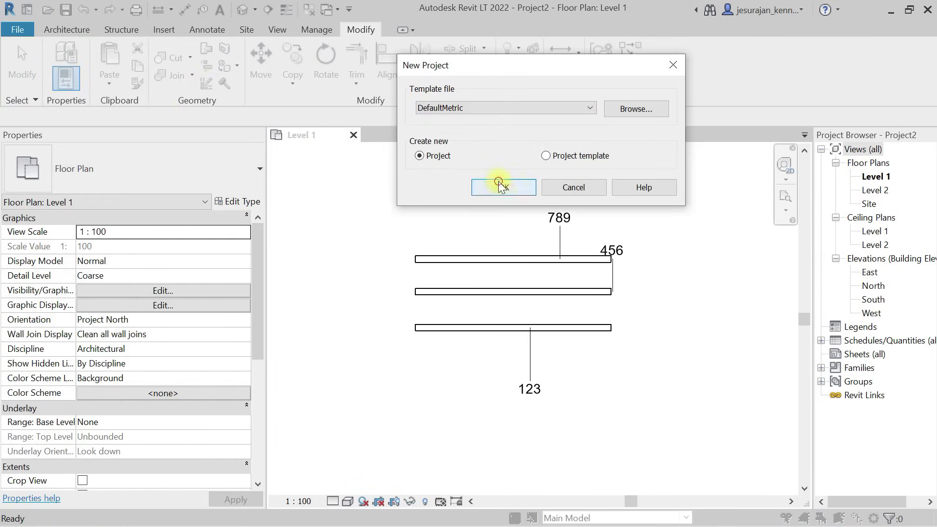
left_click(500, 188)
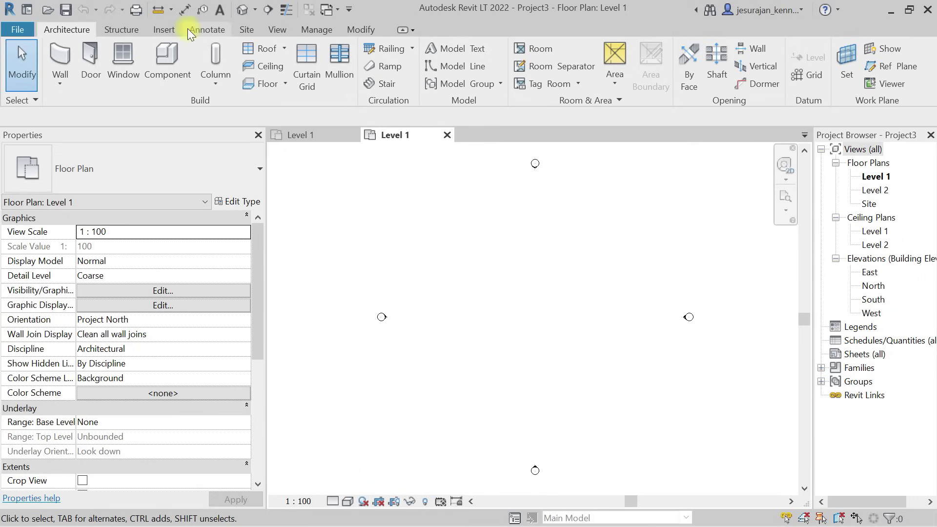
Step: Draw a horizontal Generic - 200mm wall about 10000 mm long between the elevation markers on Level 1
left_click(315, 32)
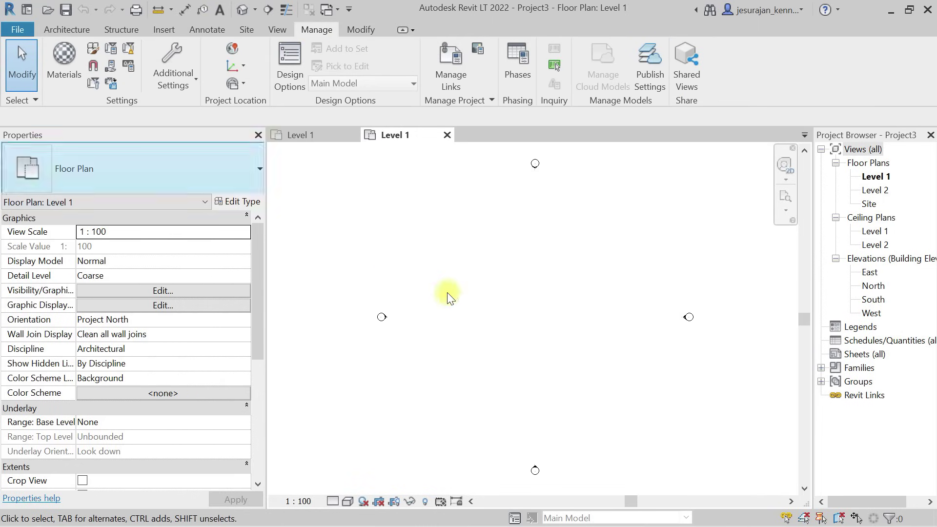
left_click(76, 34)
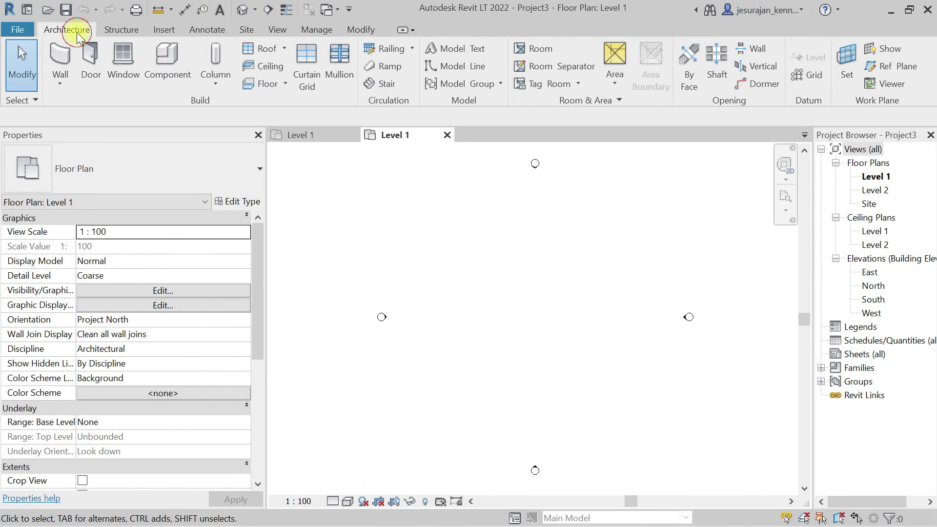
left_click(61, 56)
left_click(486, 314)
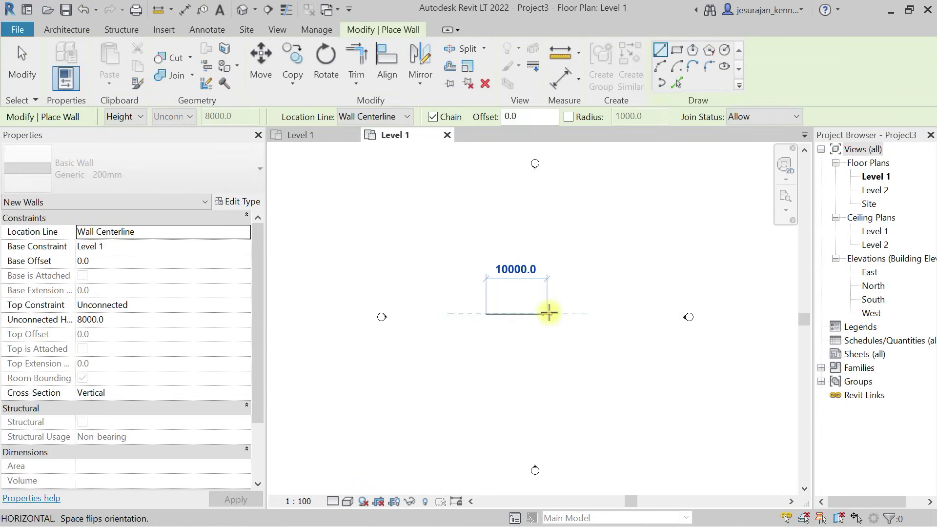
left_click(547, 314)
key("Escape")
key("Escape")
Step: Look through the new wall's instance properties for the Company Name parameter
left_click(532, 314)
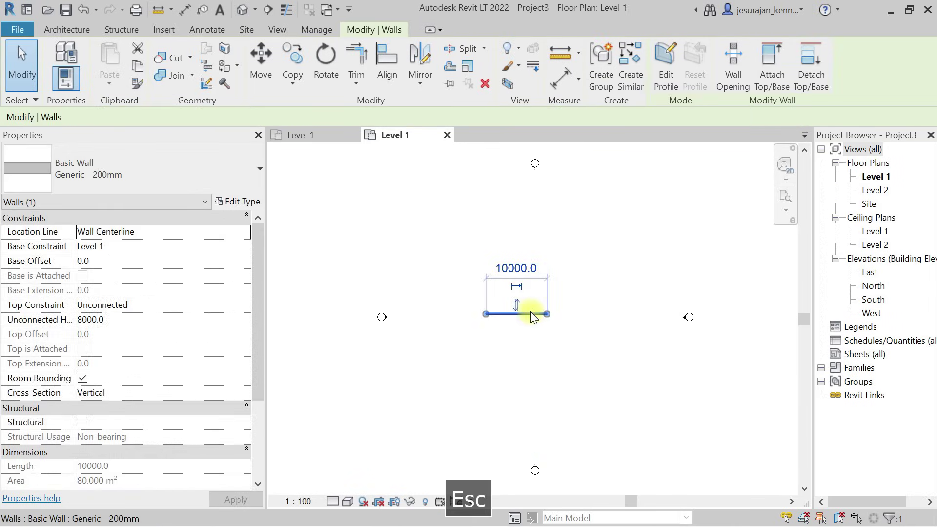
scroll(209, 315, "down", 3)
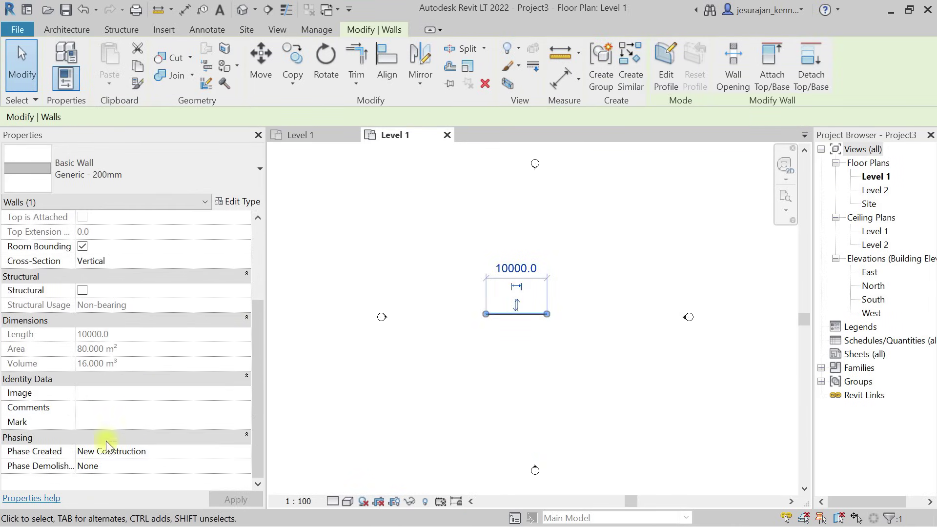
scroll(100, 382, "up", 3)
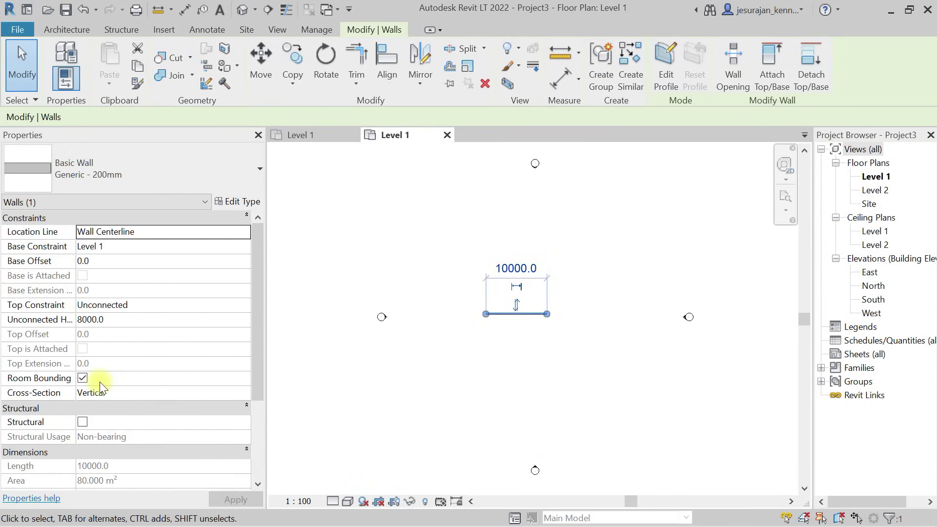
scroll(99, 381, "down", 3)
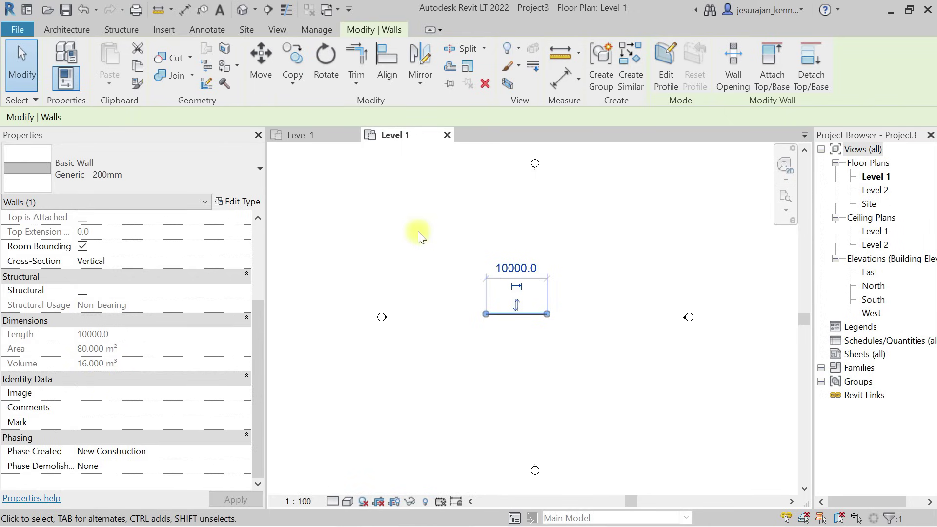
Step: Check the shared parameter file's Business Info group for Company Name and recheck the wall's instance properties
left_click(317, 31)
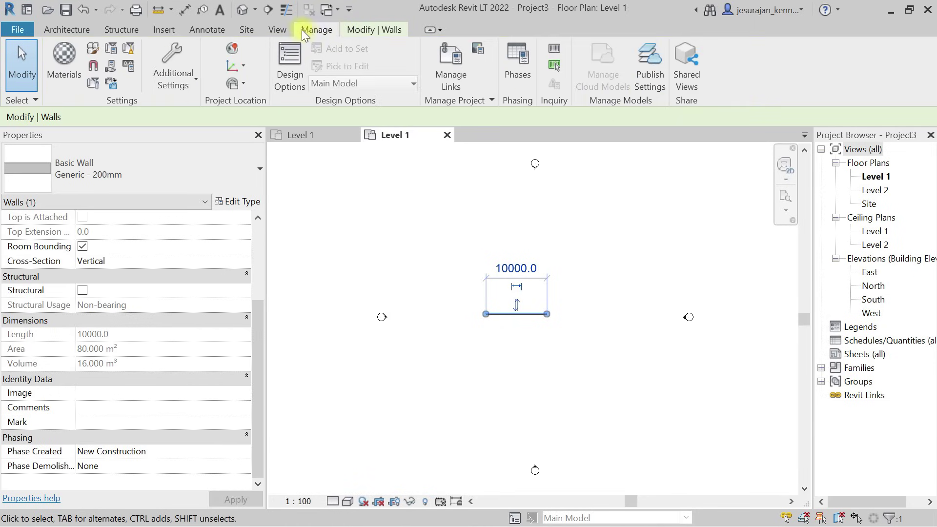
left_click(110, 66)
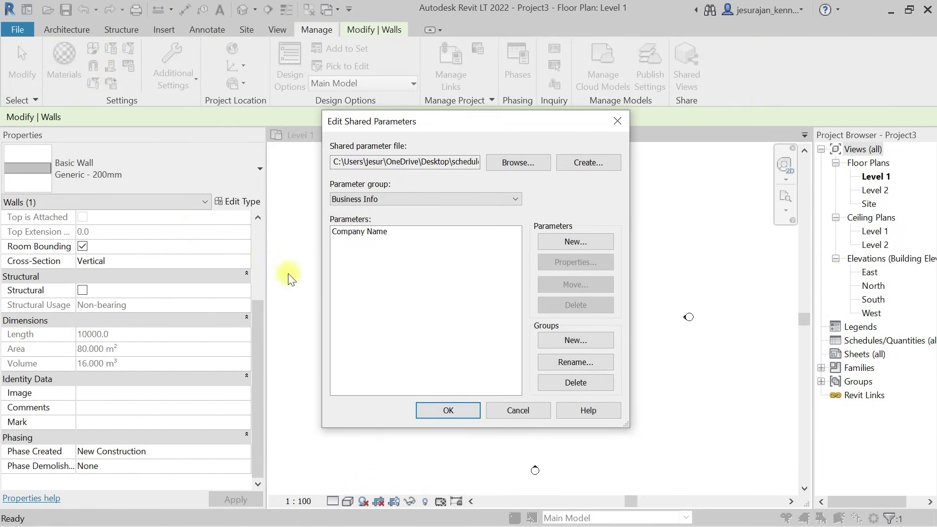
left_click(369, 232)
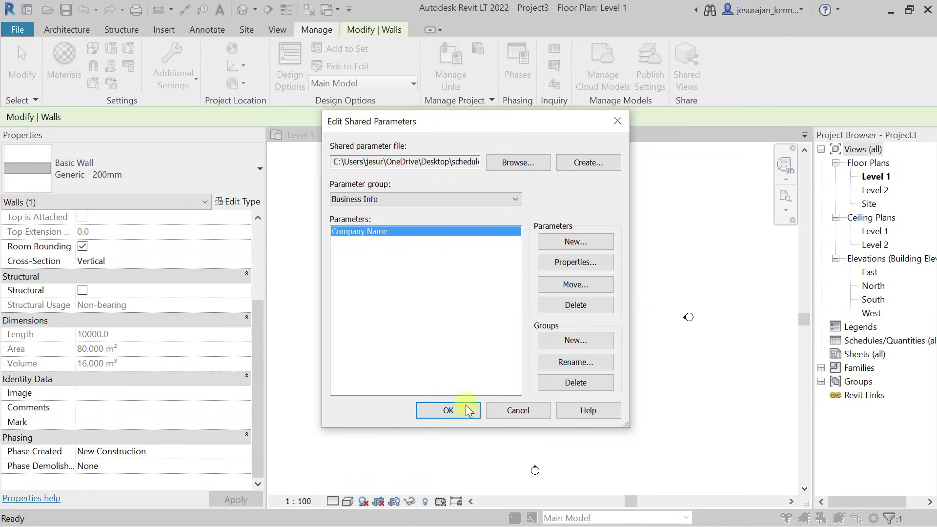
left_click(448, 410)
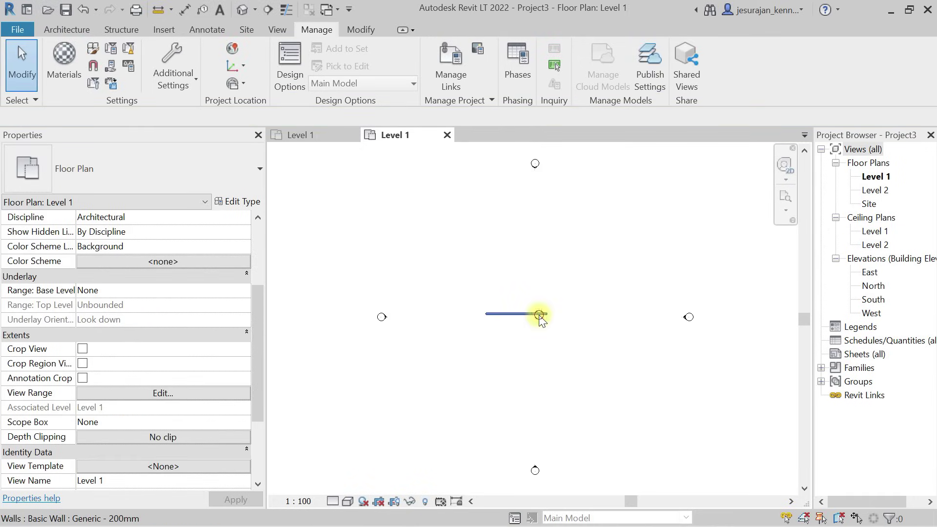
left_click(538, 315)
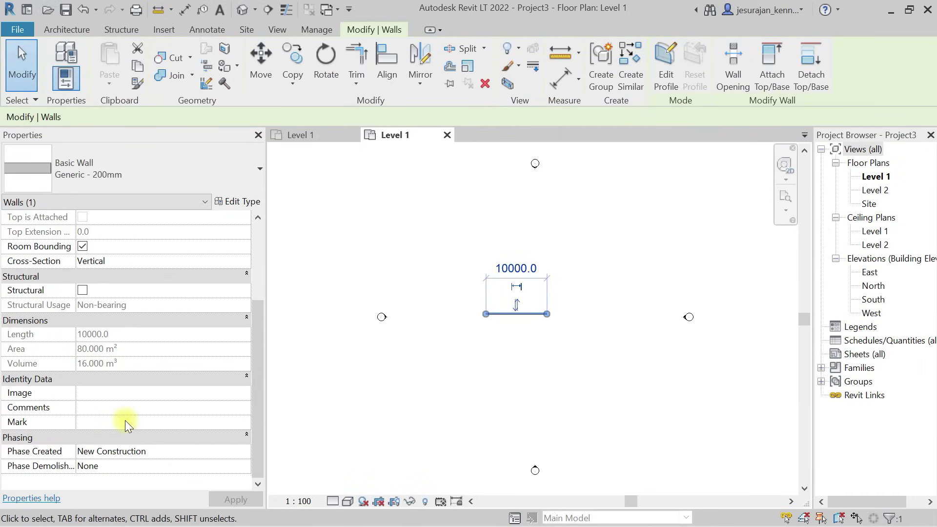
scroll(125, 421, "up", 3)
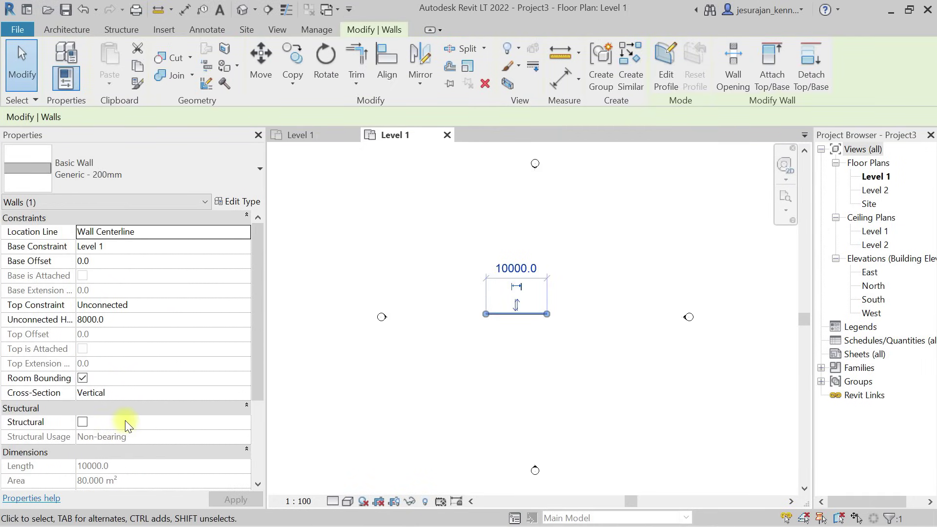
left_click(493, 375)
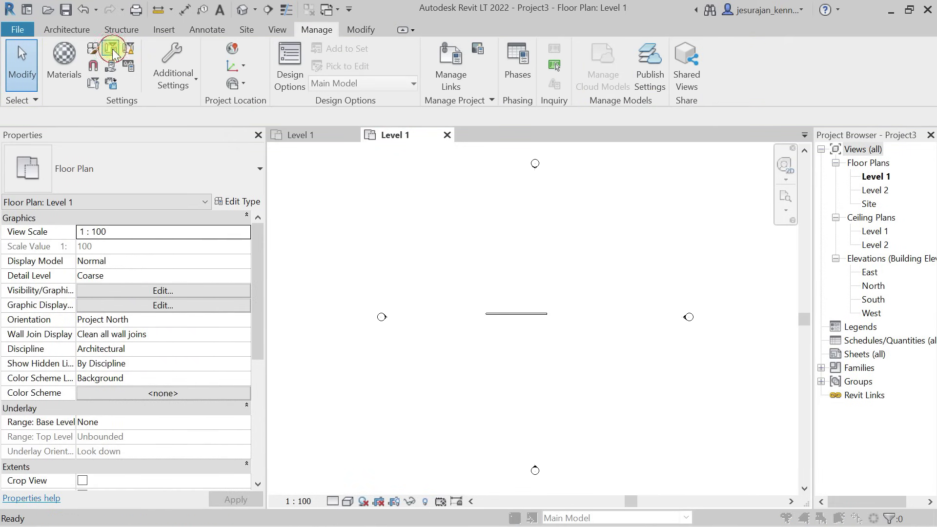
Step: Start a new project parameter of the shared type and load Company Name from the Business Info group
left_click(112, 65)
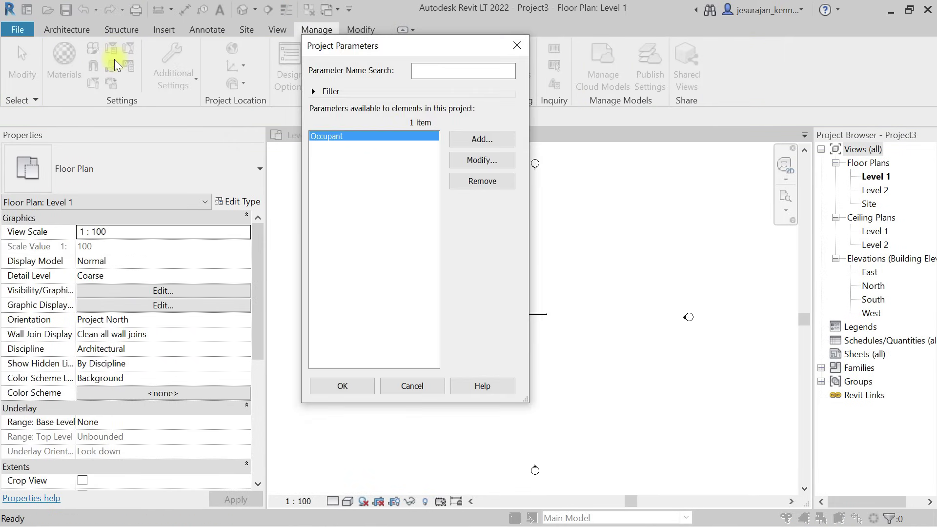
left_click(481, 139)
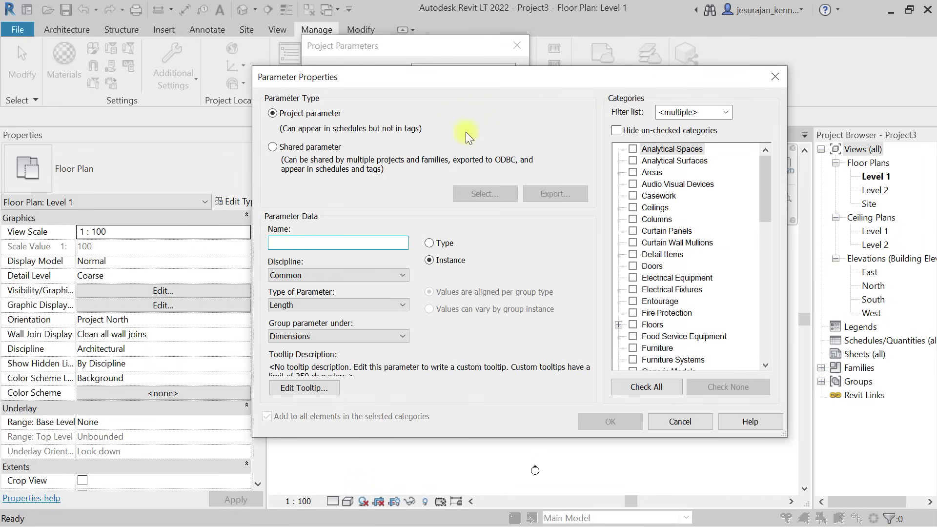
left_click(314, 148)
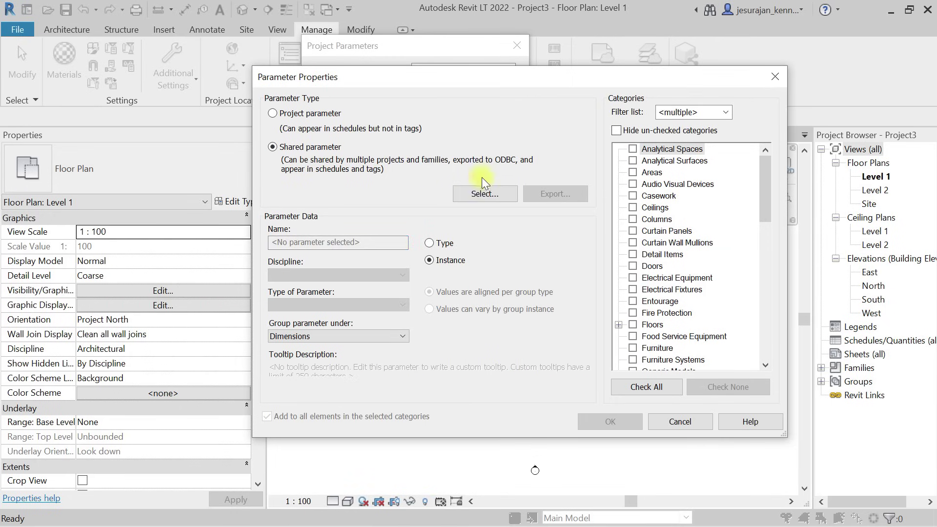
left_click(488, 194)
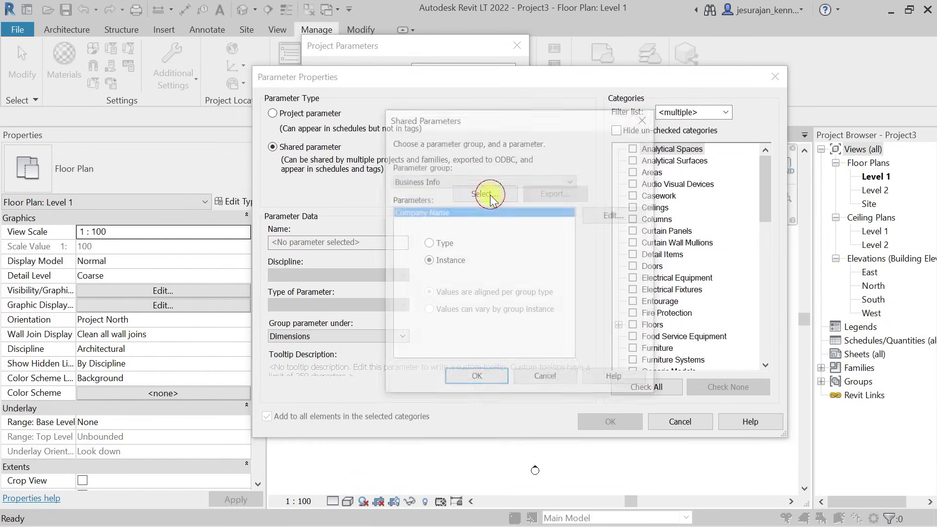
left_click(486, 382)
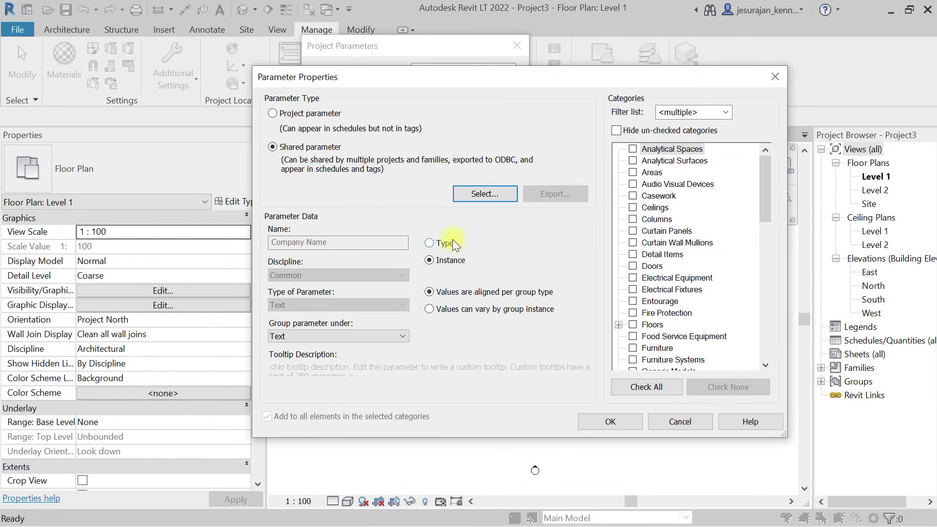
Step: Let the Company Name instance parameter's values vary by group instance, assign it to the Walls category, and add it to the project
left_click(483, 308)
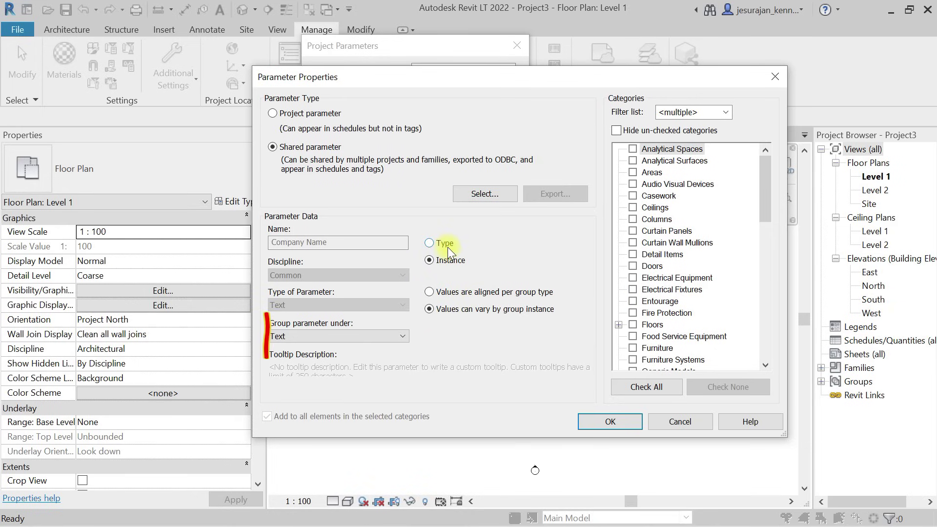
left_click(668, 233)
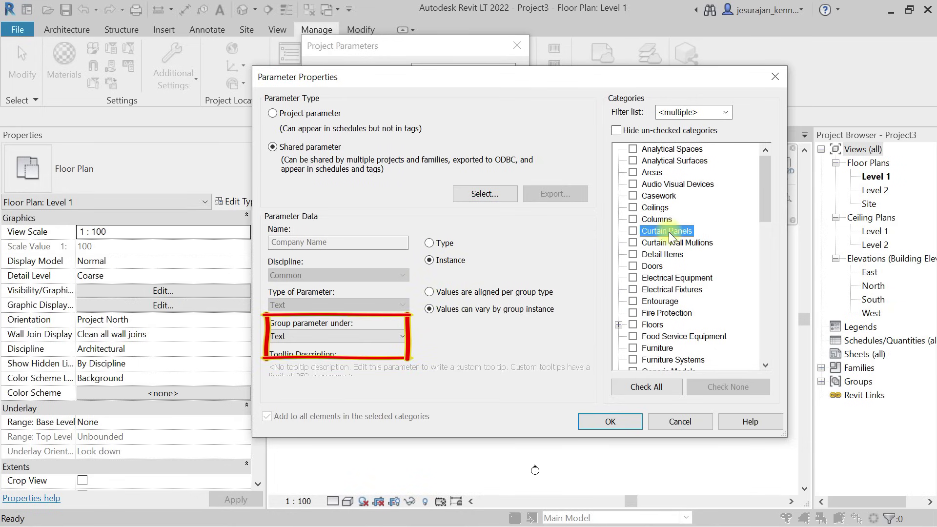
key("w")
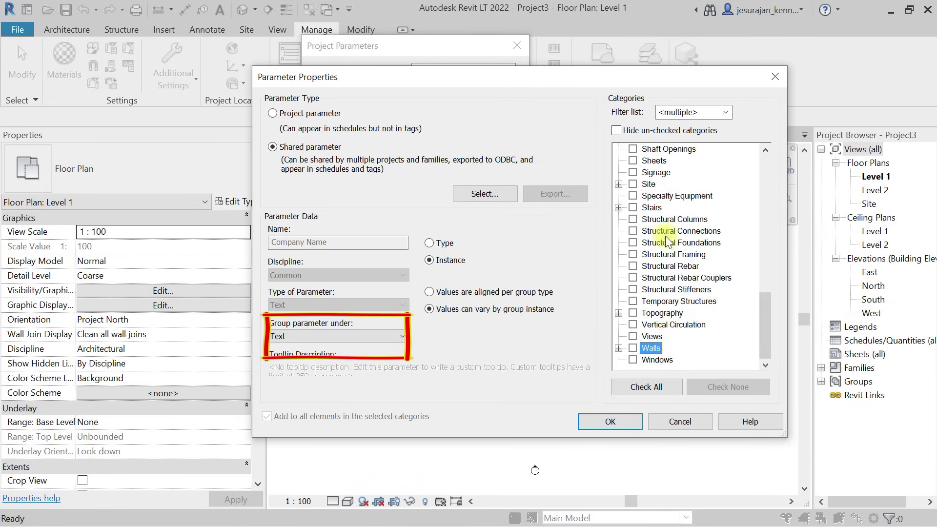
left_click(633, 348)
left_click(611, 421)
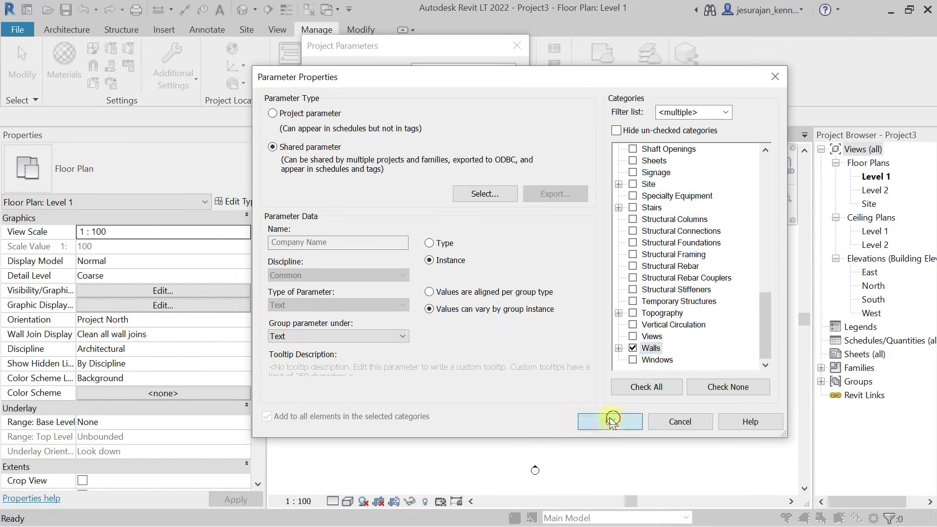
left_click(341, 385)
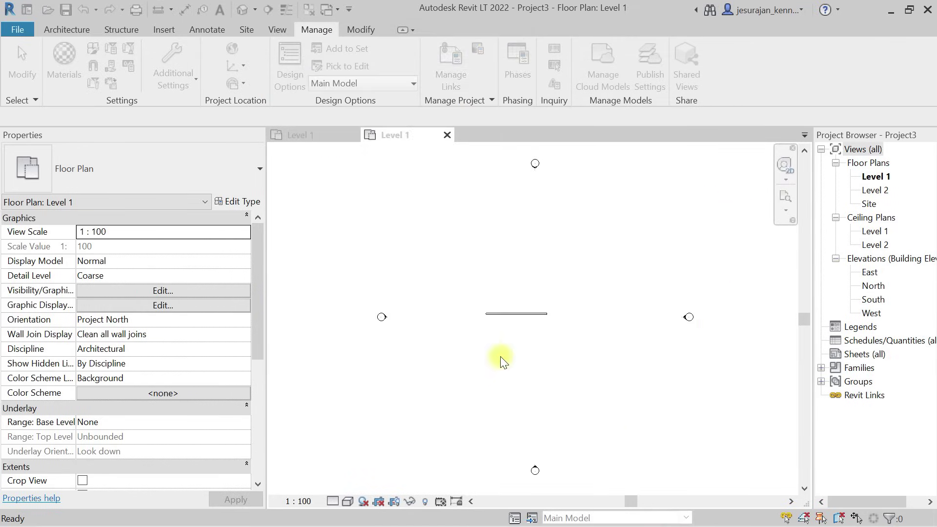
Step: Check the wall's instance properties for the Company Name parameter under the Text group
left_click(508, 313)
scroll(189, 363, "down", 3)
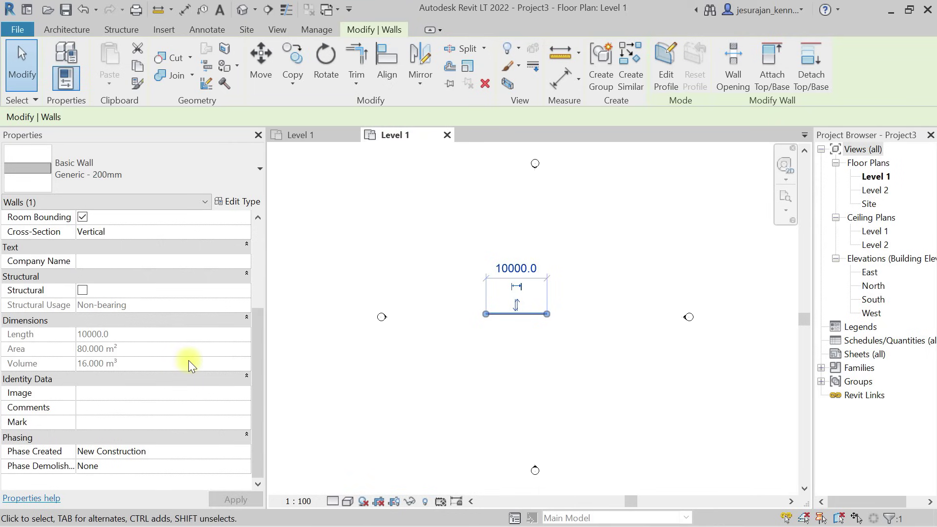
scroll(189, 362, "up", 4)
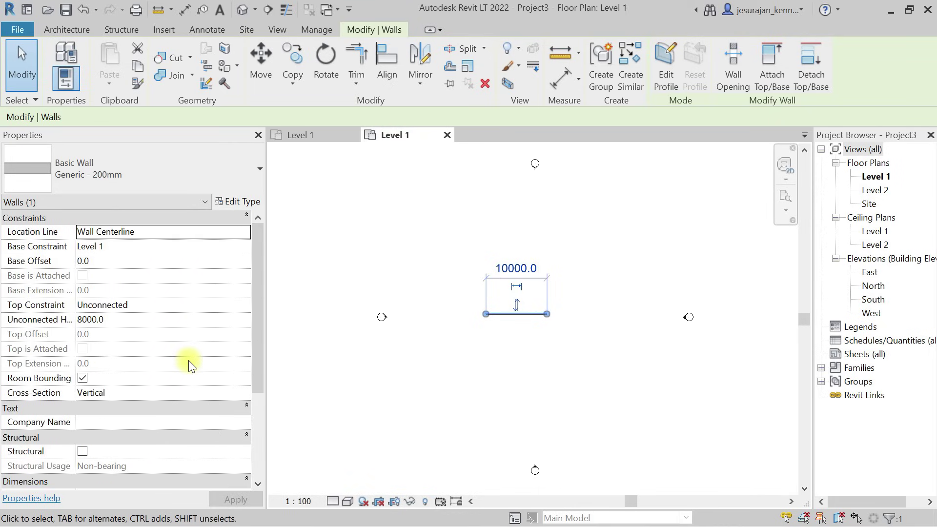
scroll(188, 362, "down", 1)
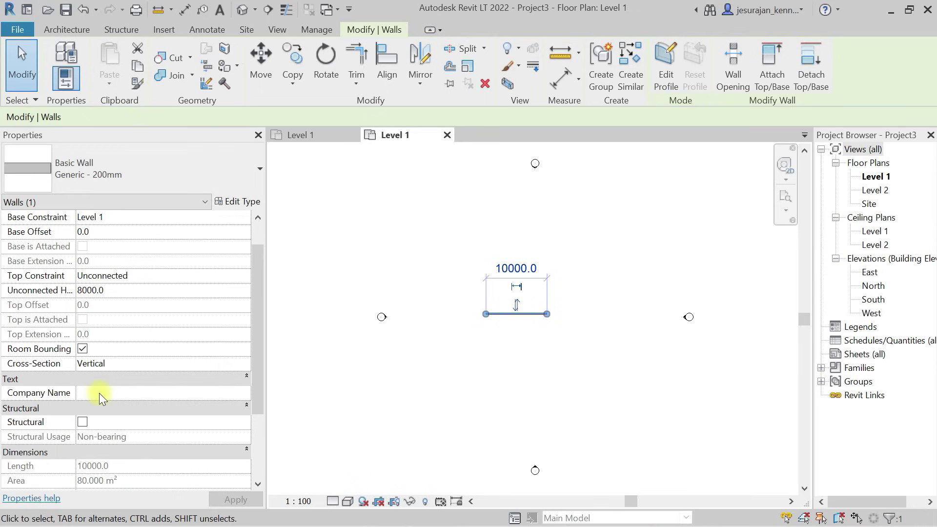
left_click(471, 369)
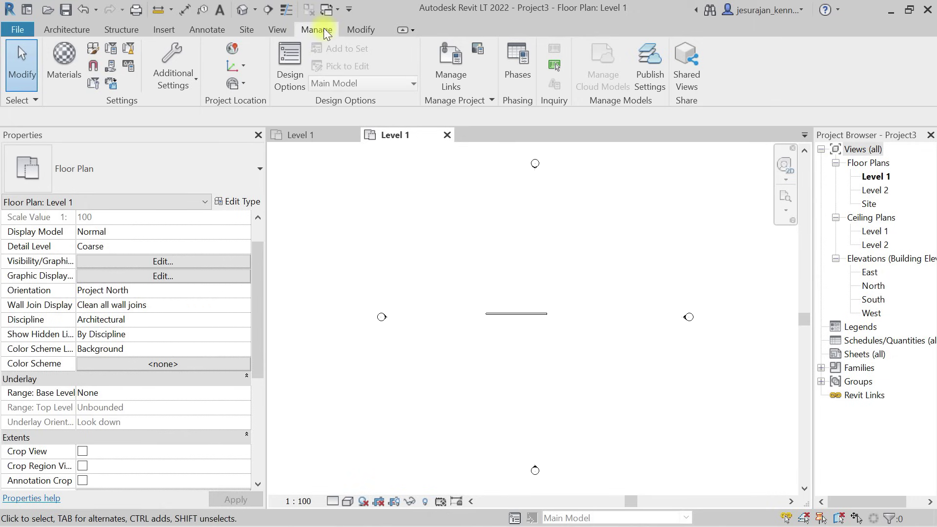
left_click(113, 48)
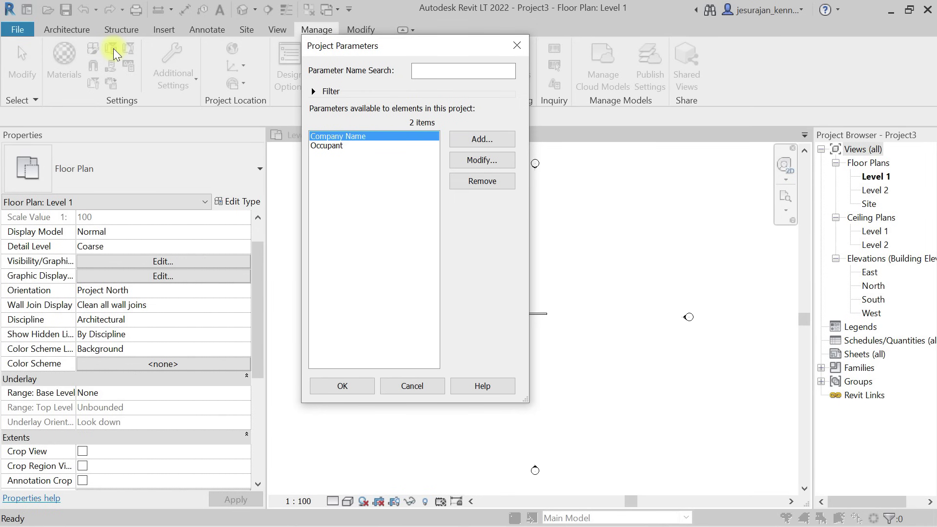
left_click(482, 137)
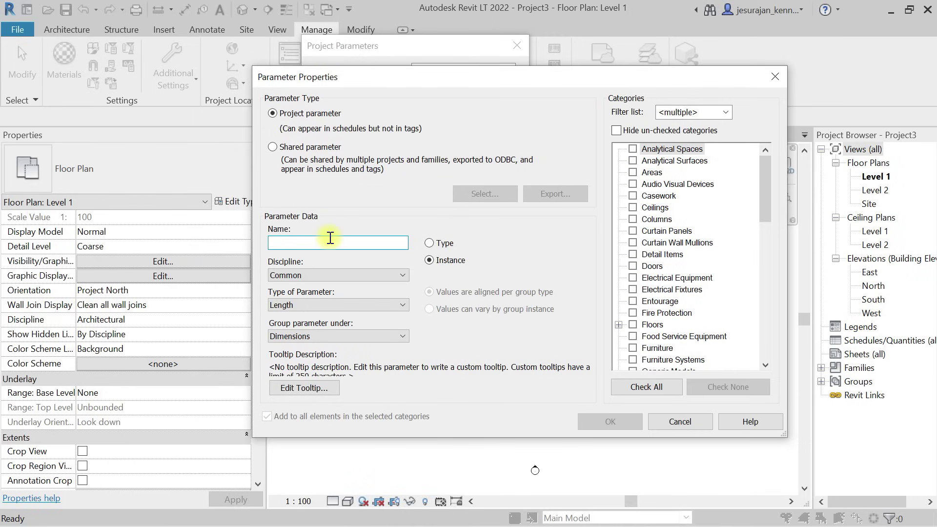
type("vfsdvfdv")
left_click(695, 424)
left_click(517, 46)
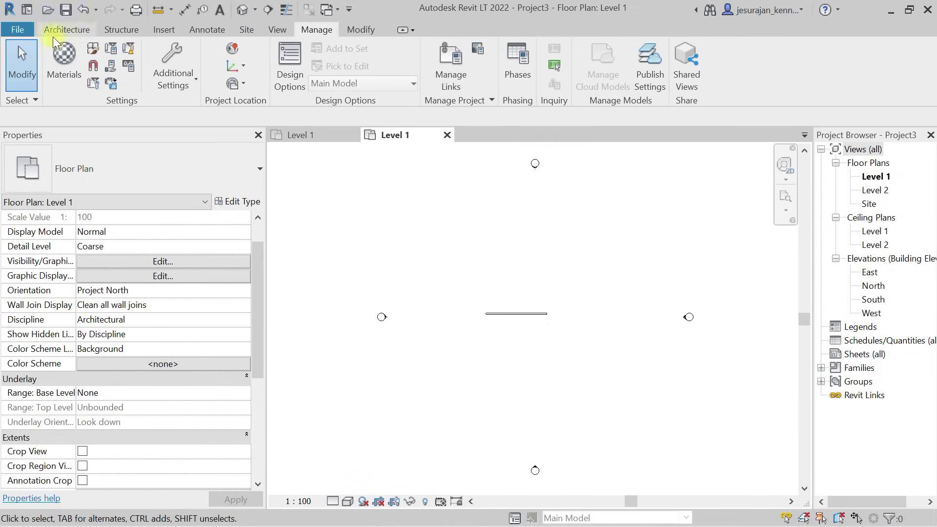
left_click(18, 29)
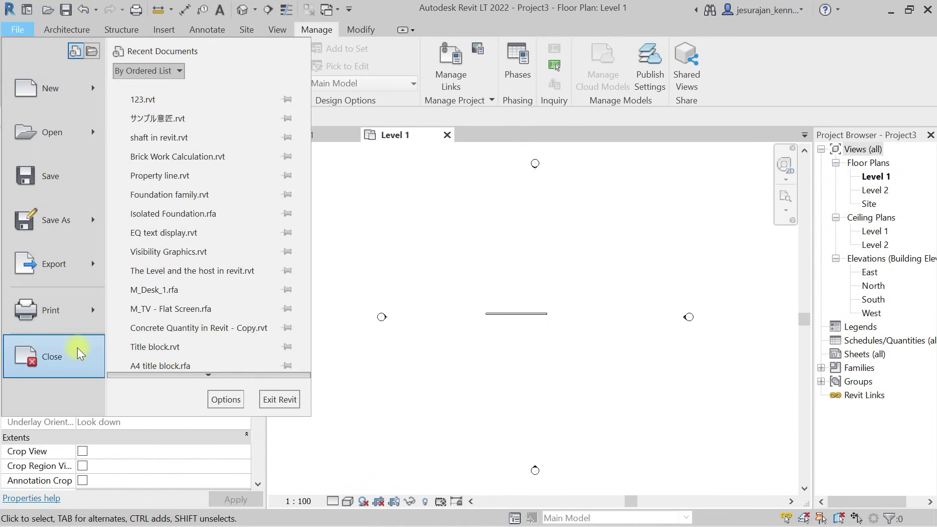
left_click(533, 227)
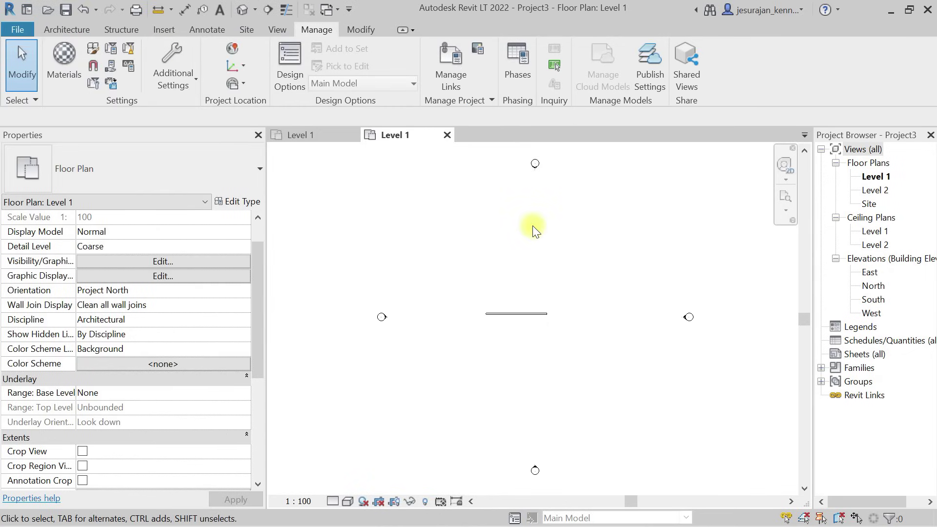